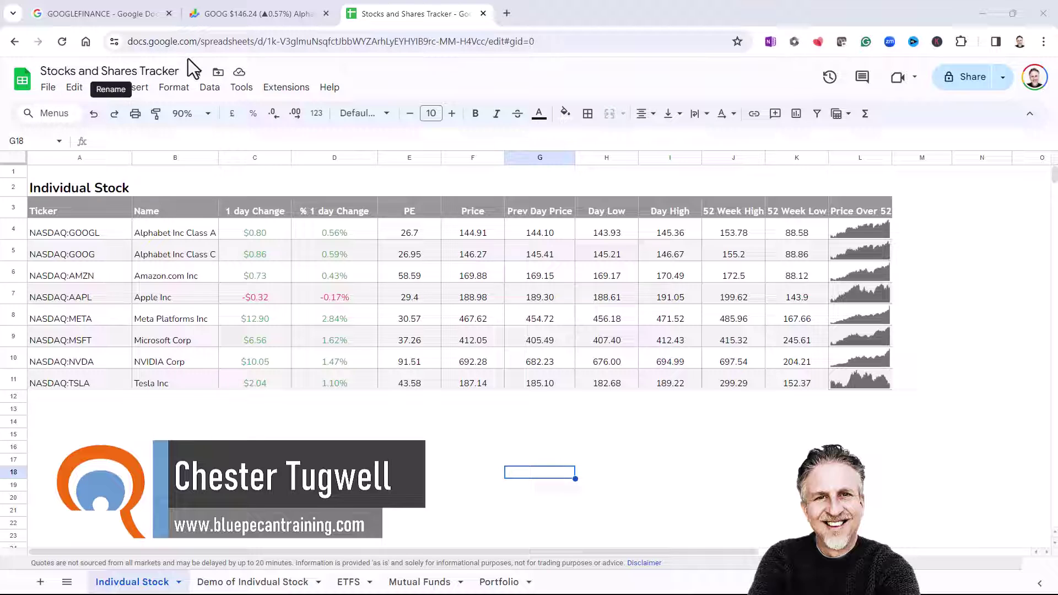
- Bring up the GOOGLEFINANCE help article at its top, showing sample usage and syntax
click(92, 12)
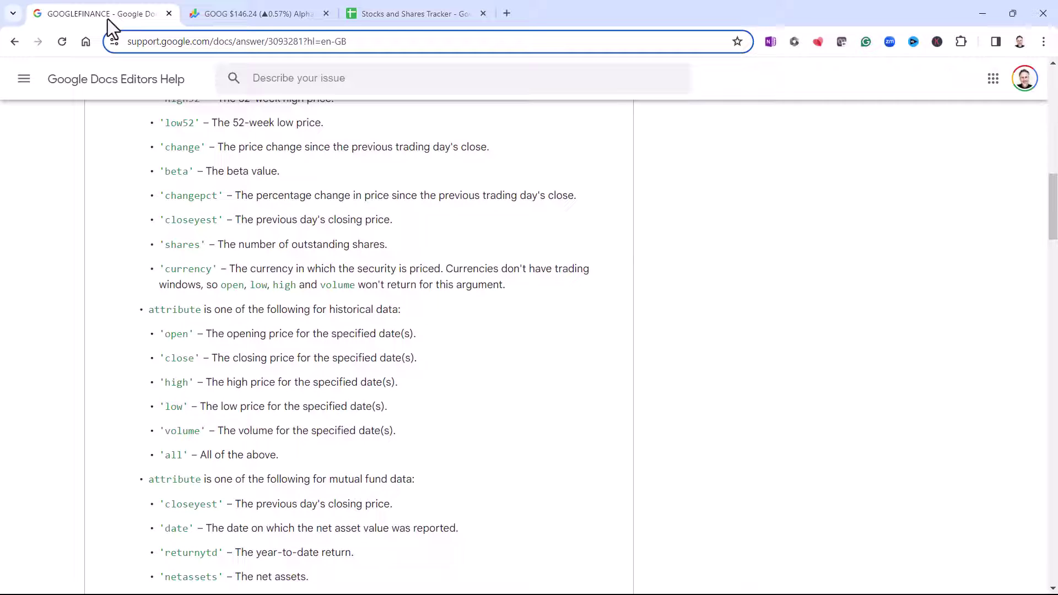
scroll(435, 187, up, 15)
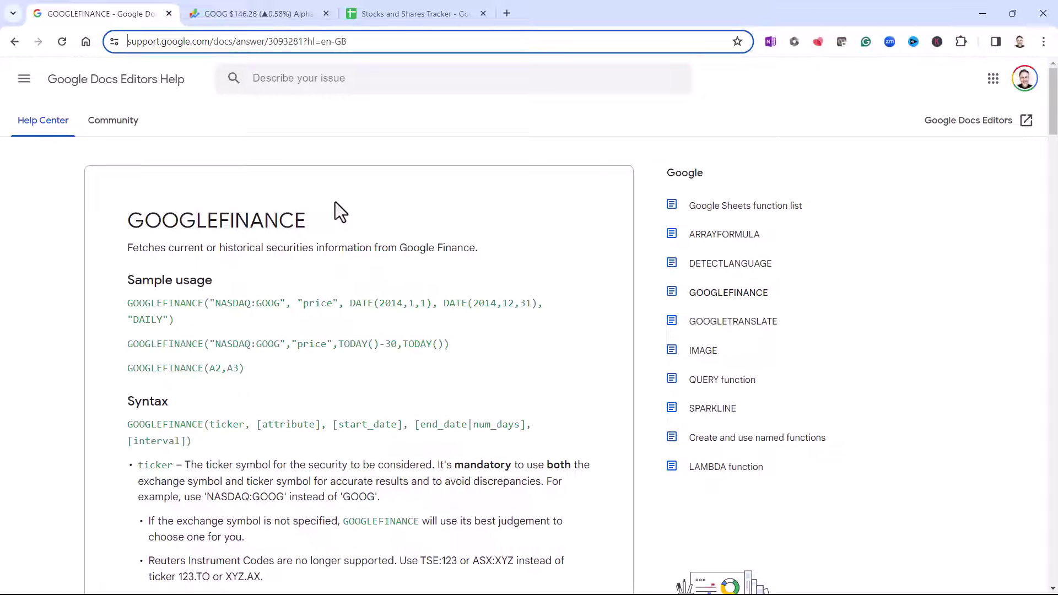
- View the Alphabet Inc Class C (GOOG) quote page in Google Finance without the search suggestions
click(251, 18)
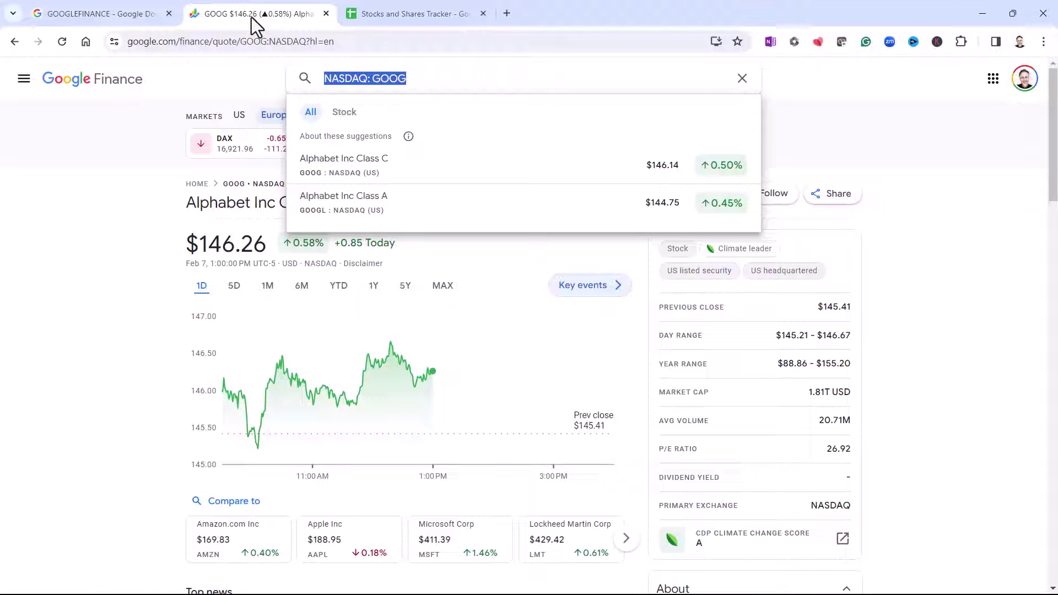
click(210, 77)
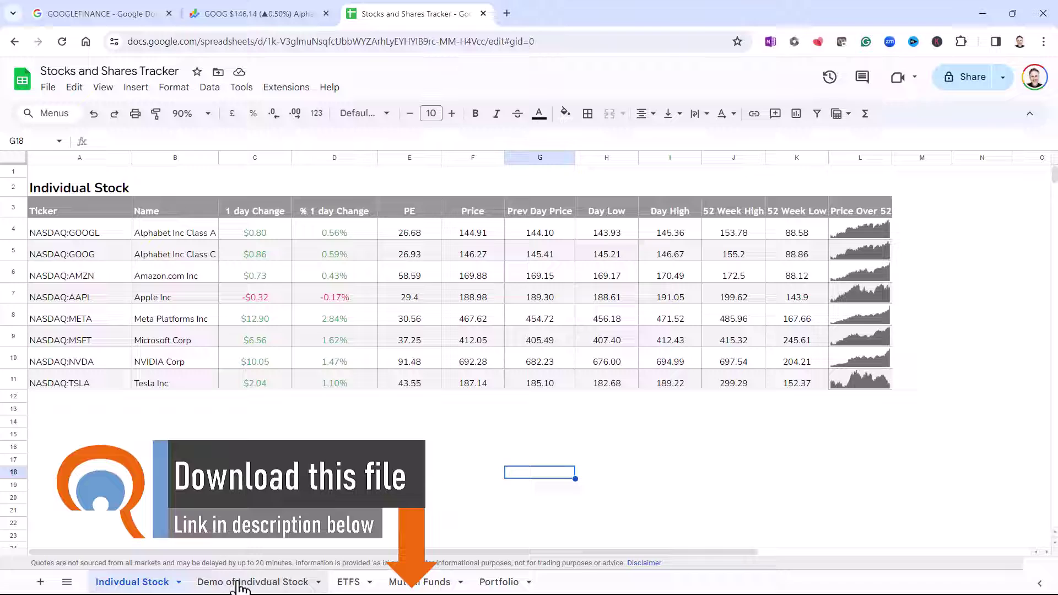
- Look through the ETFS, Mutual Funds and Portfolio sheets, ending on the Demo of Indivdual Stock sheet
click(342, 583)
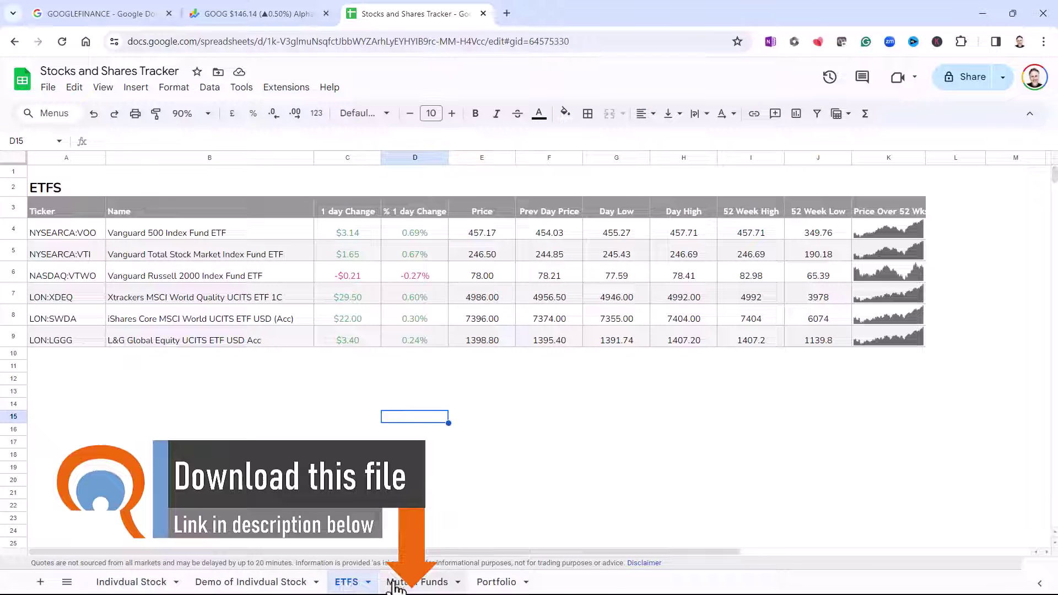
click(399, 584)
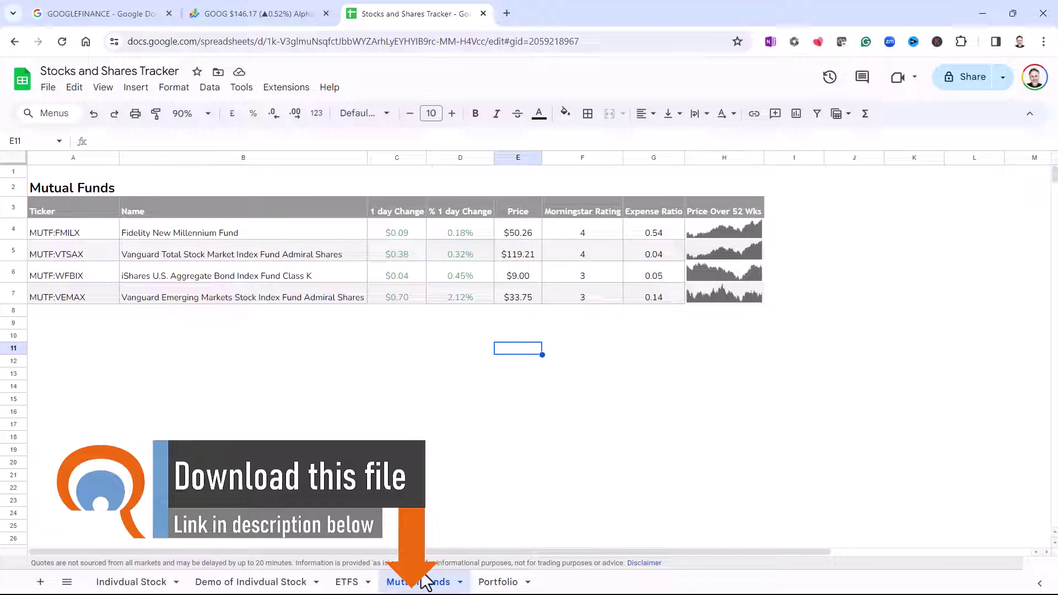
click(493, 582)
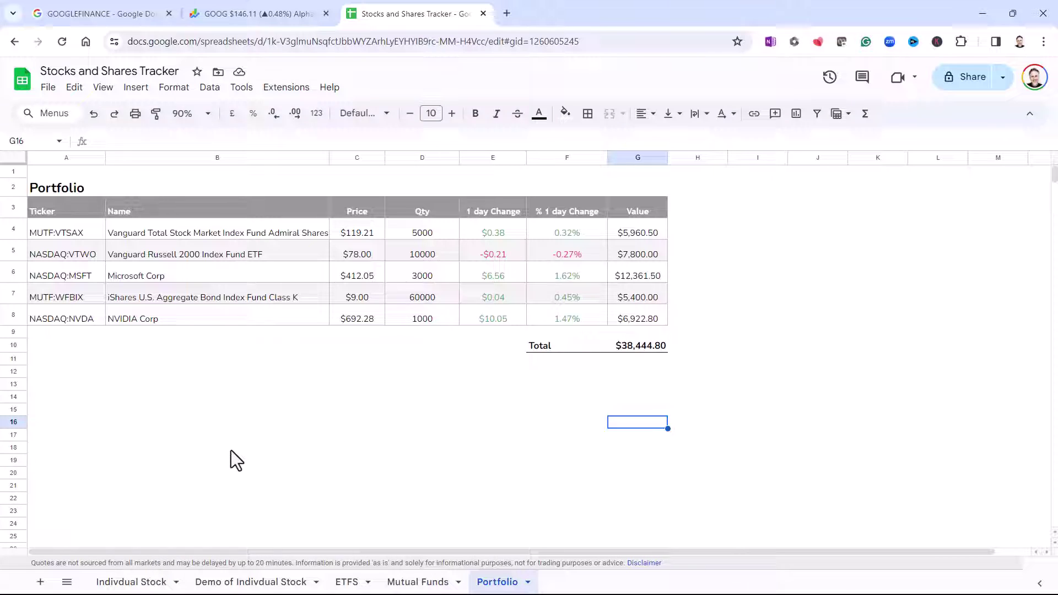
click(252, 582)
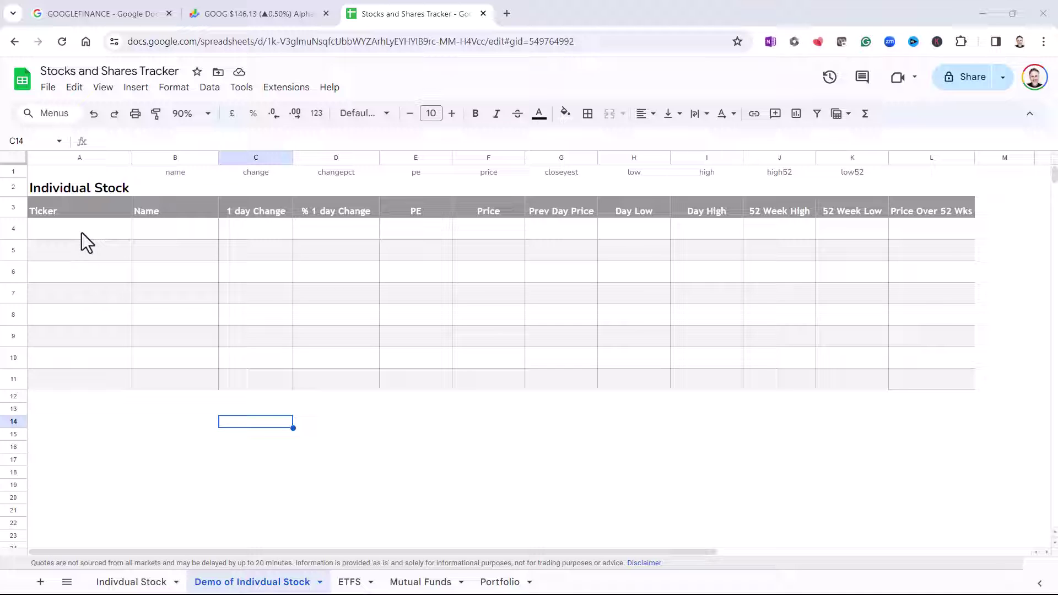
- Search Google Finance for 'google' and copy the NASDAQ: GOOG ticker from Alphabet Inc Class C
click(223, 15)
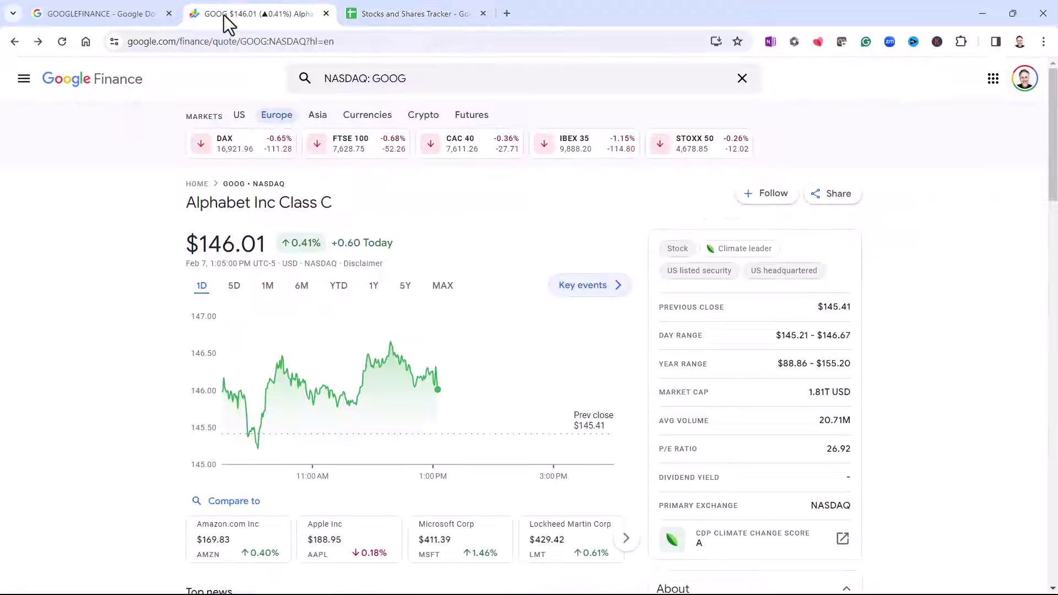
click(428, 83)
key(BackSpace)
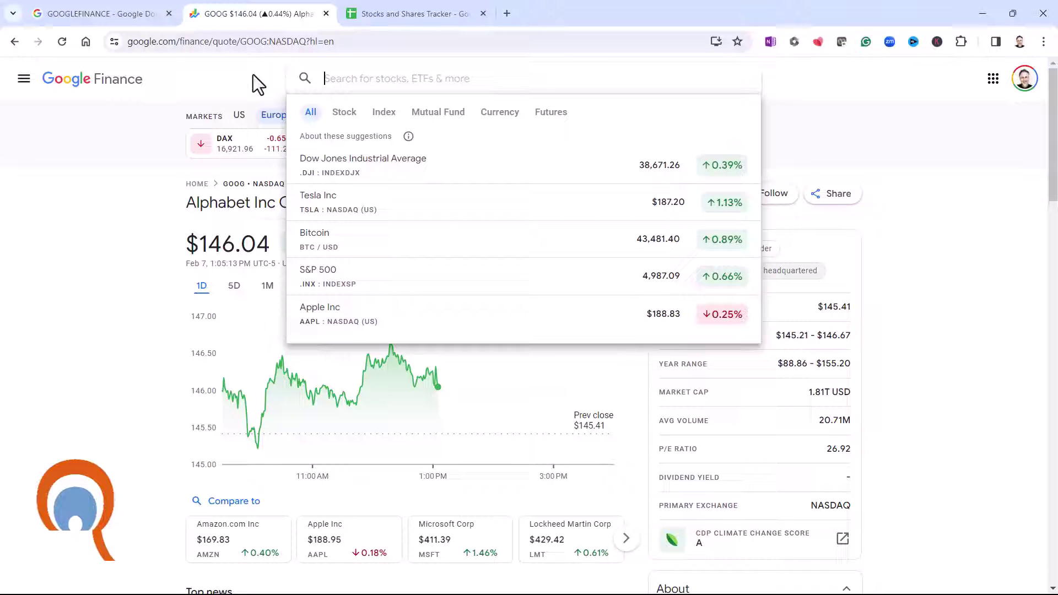
text(goo)
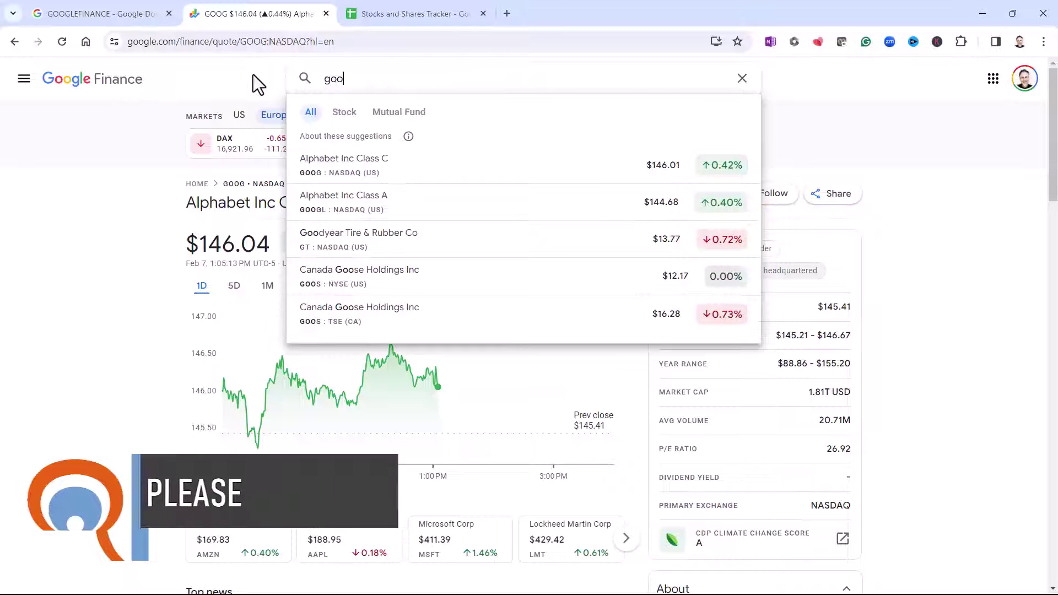
text(g)
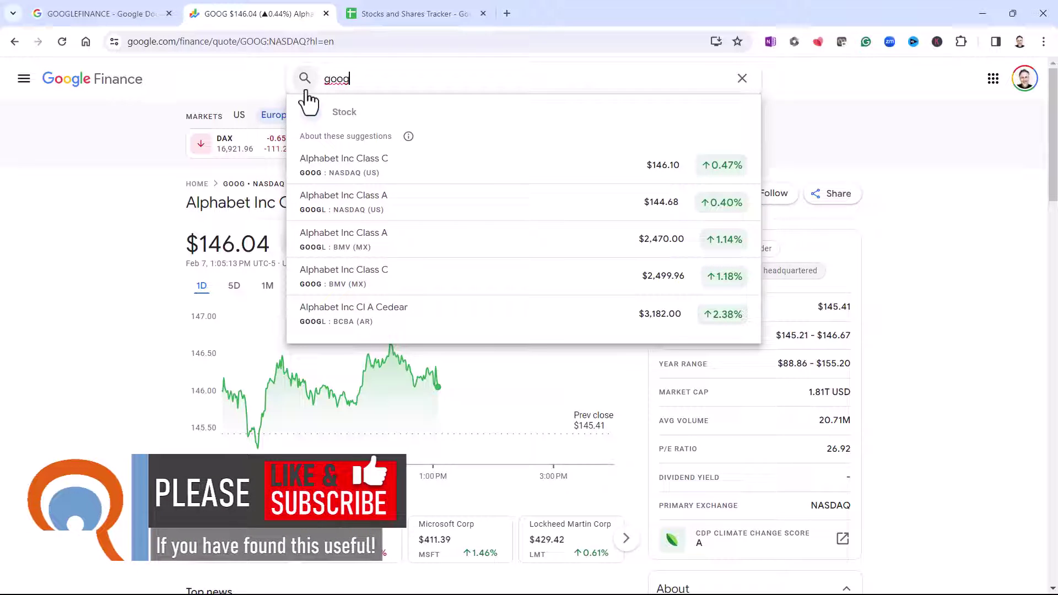
text(le)
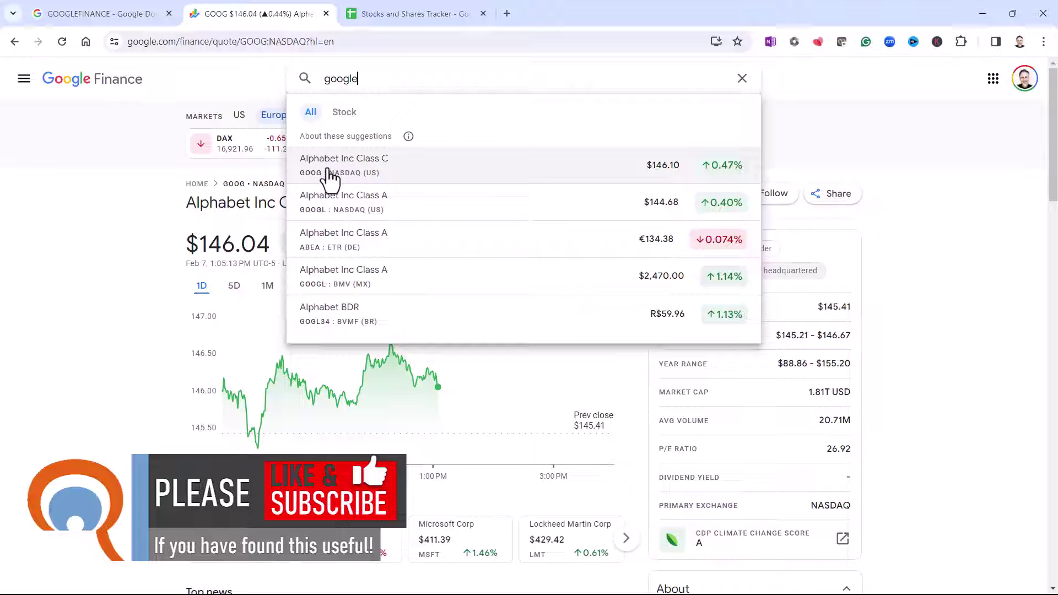
click(342, 176)
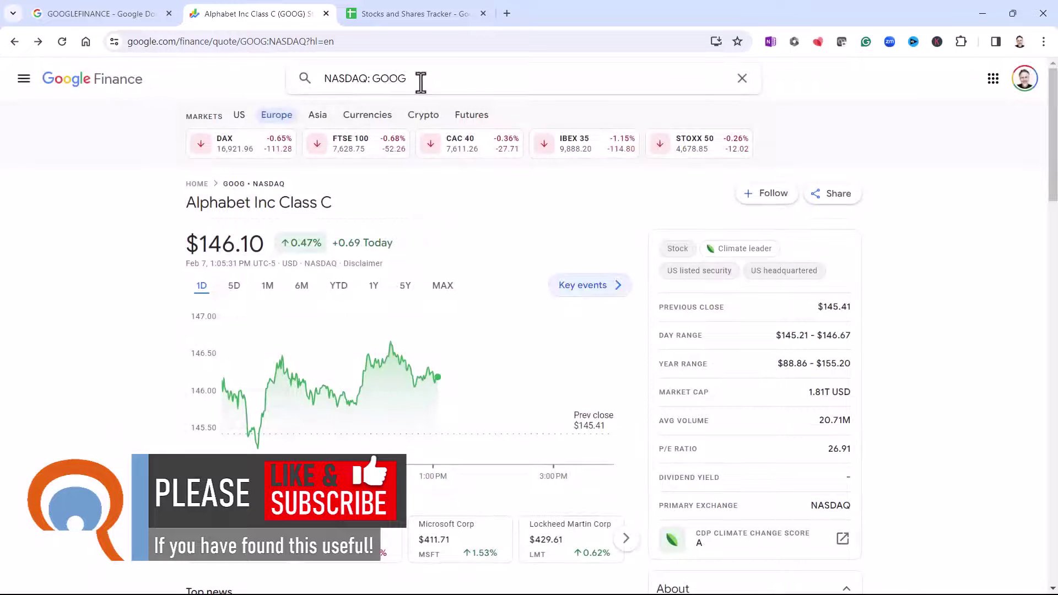
click(326, 81)
key(ctrl+c)
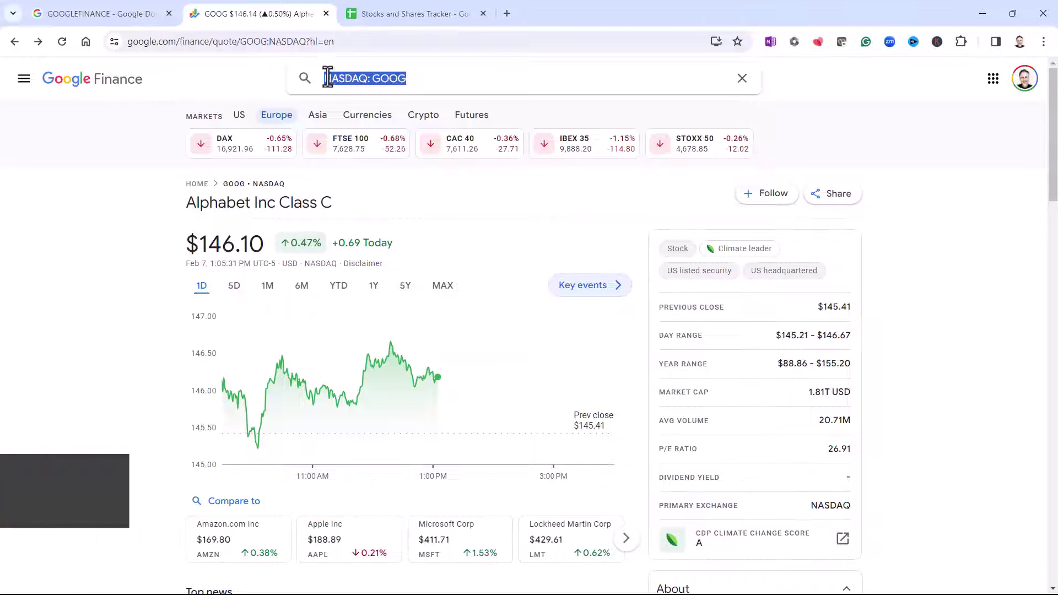
click(366, 12)
- Paste NASDAQ:GOOG into A4, then list GOOGL, AMZN, AAPL, META, MSFT, NVDA and TSLA down to A11
click(50, 229)
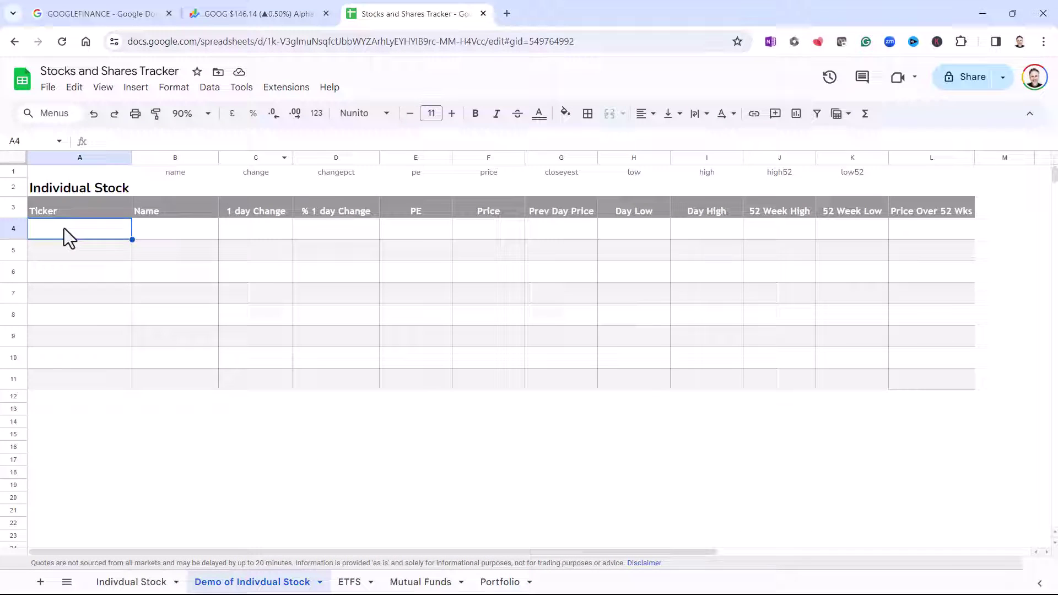
key(ctrl+v)
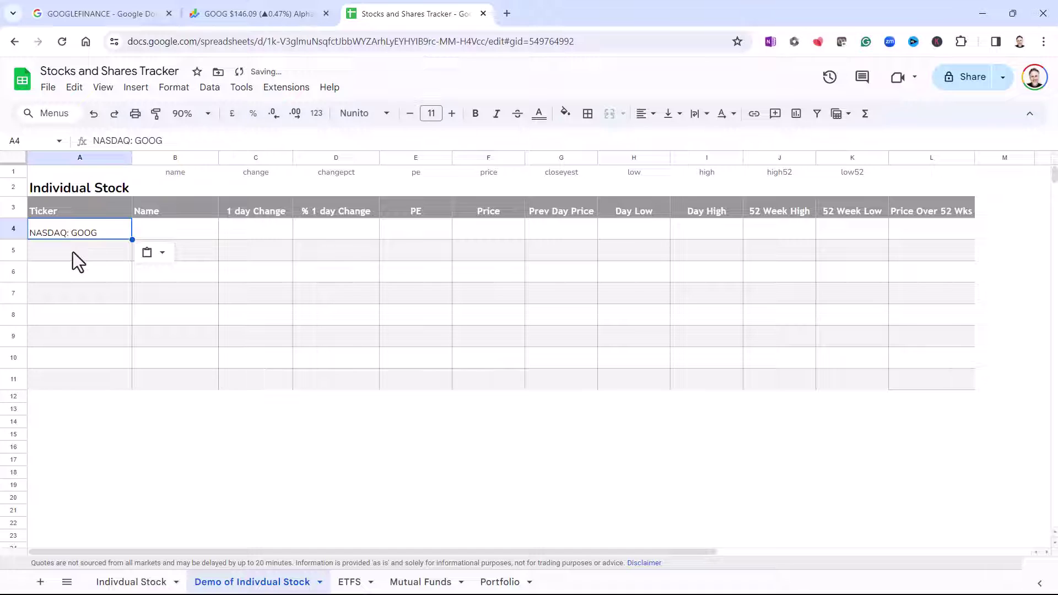
click(73, 253)
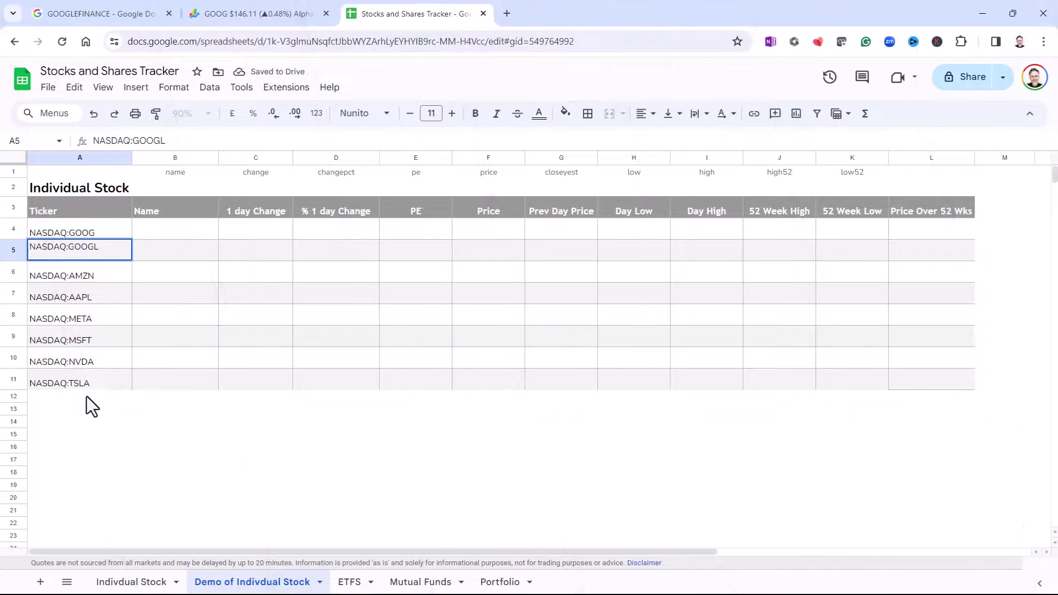
click(84, 398)
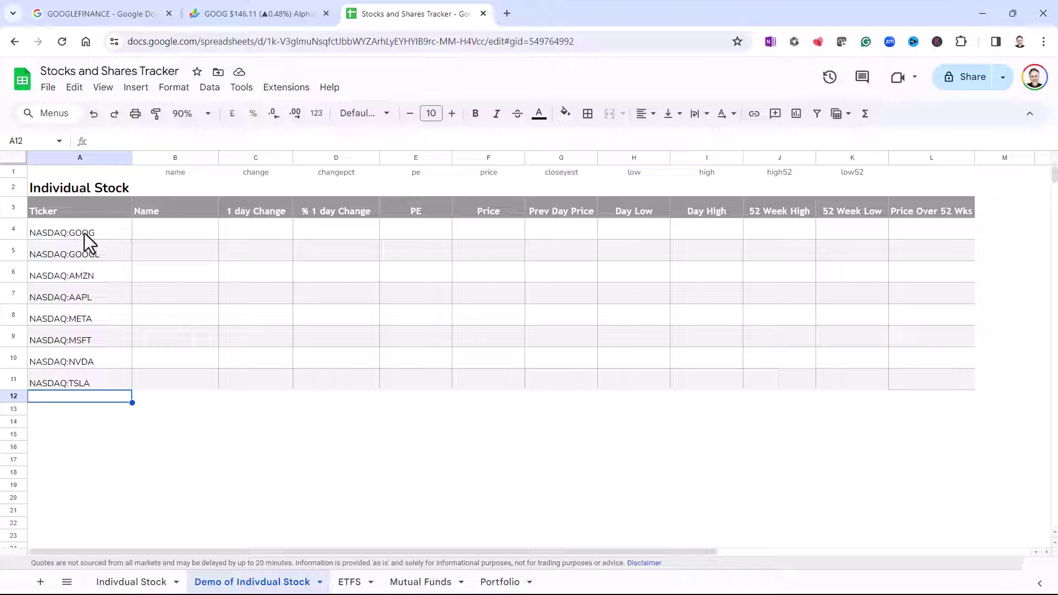
- Enter =GOOGLEFINANCE(A4,"name") in B4 and auto-fill it down to B11
click(181, 236)
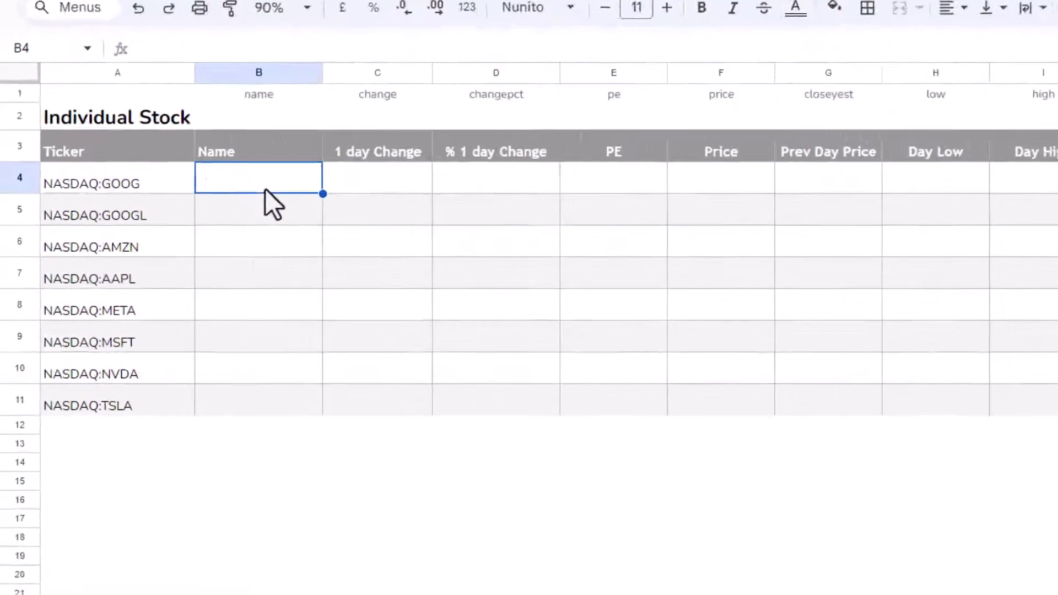
text(=go)
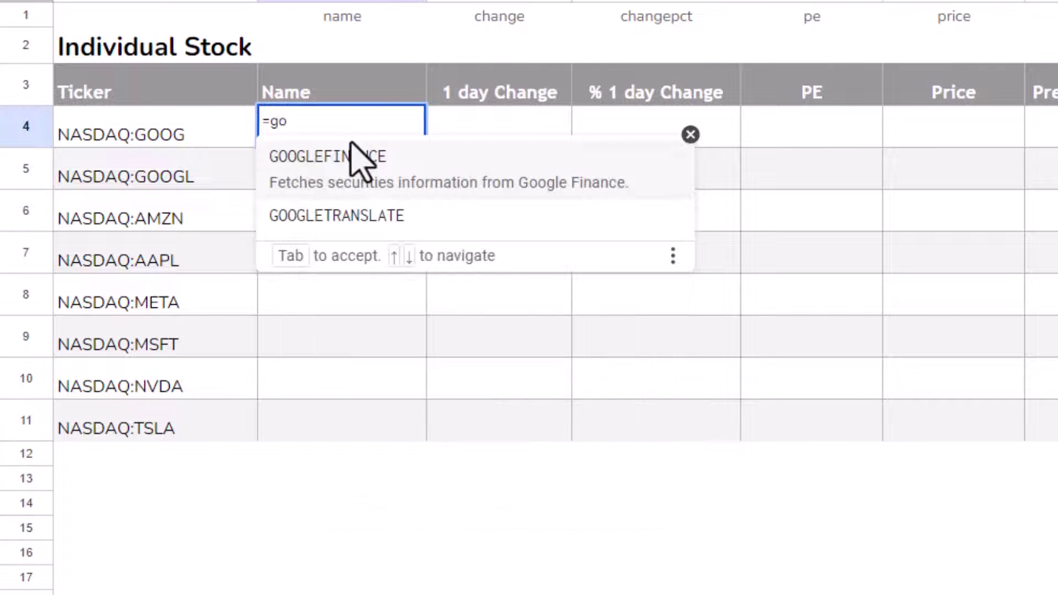
click(362, 165)
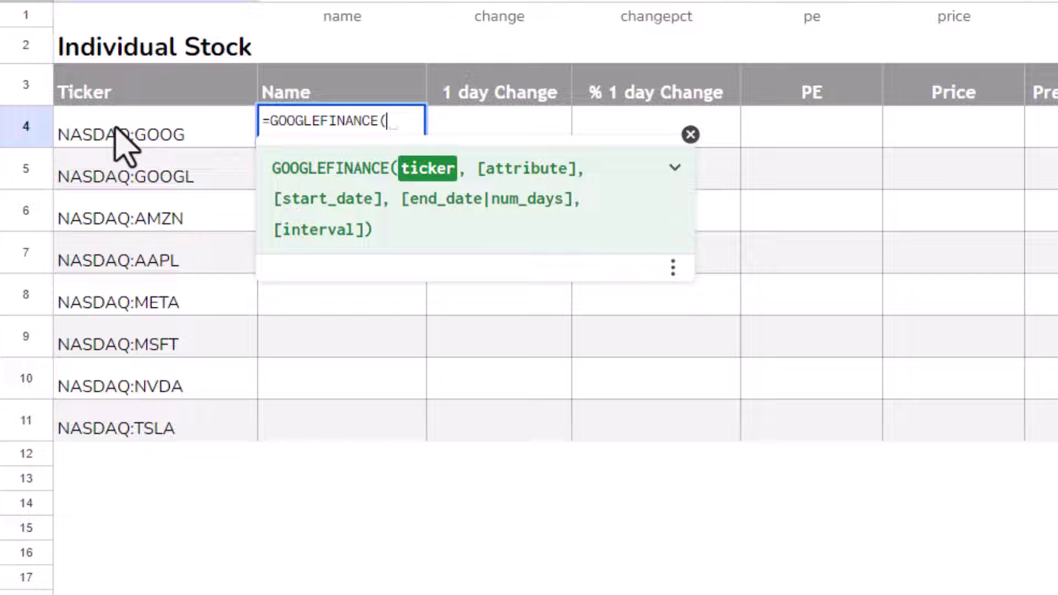
click(125, 145)
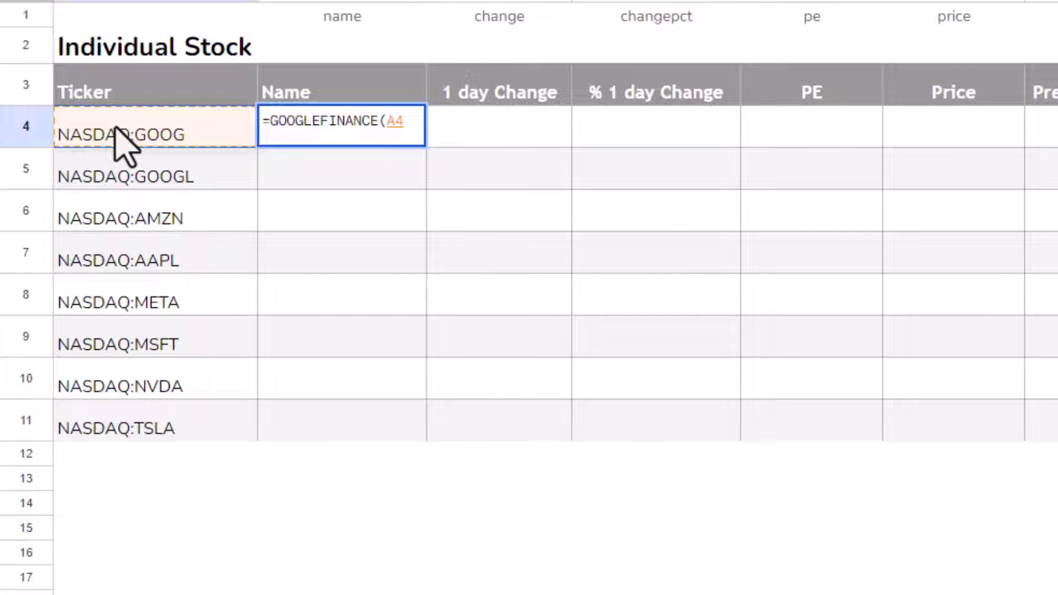
text(,)
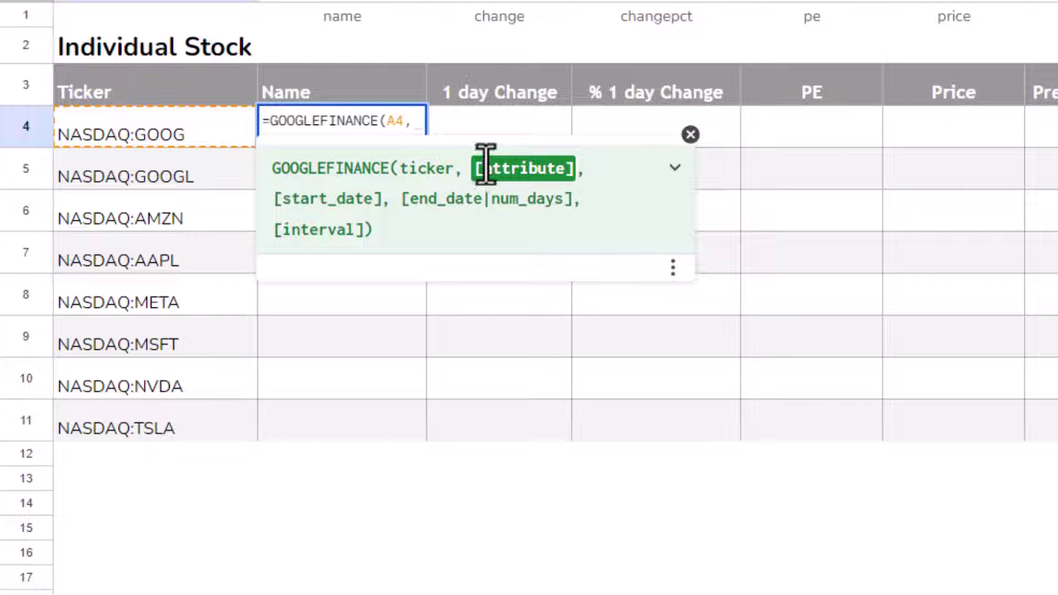
text("name)
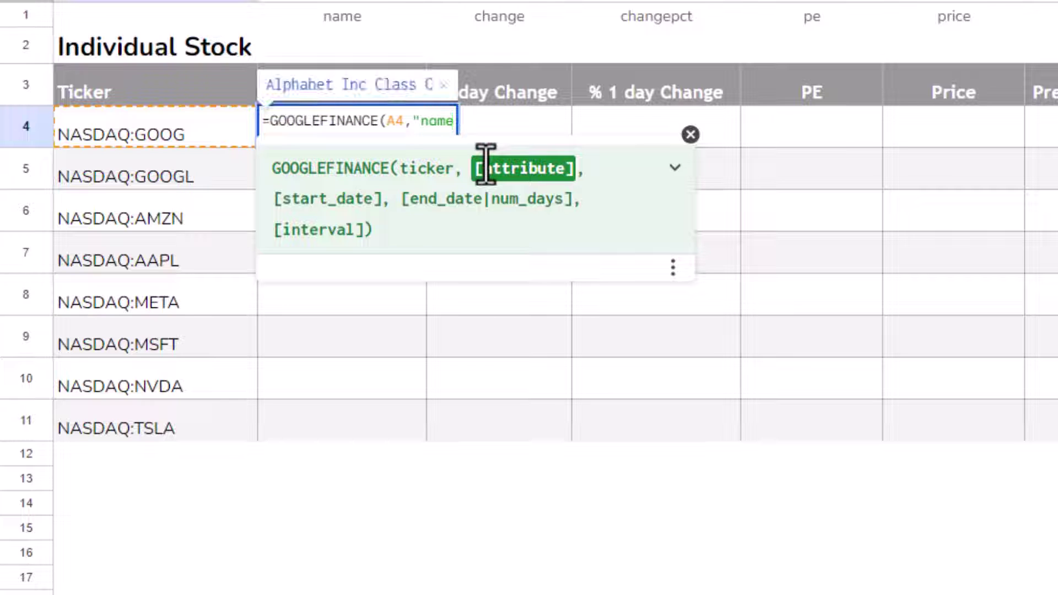
text("))
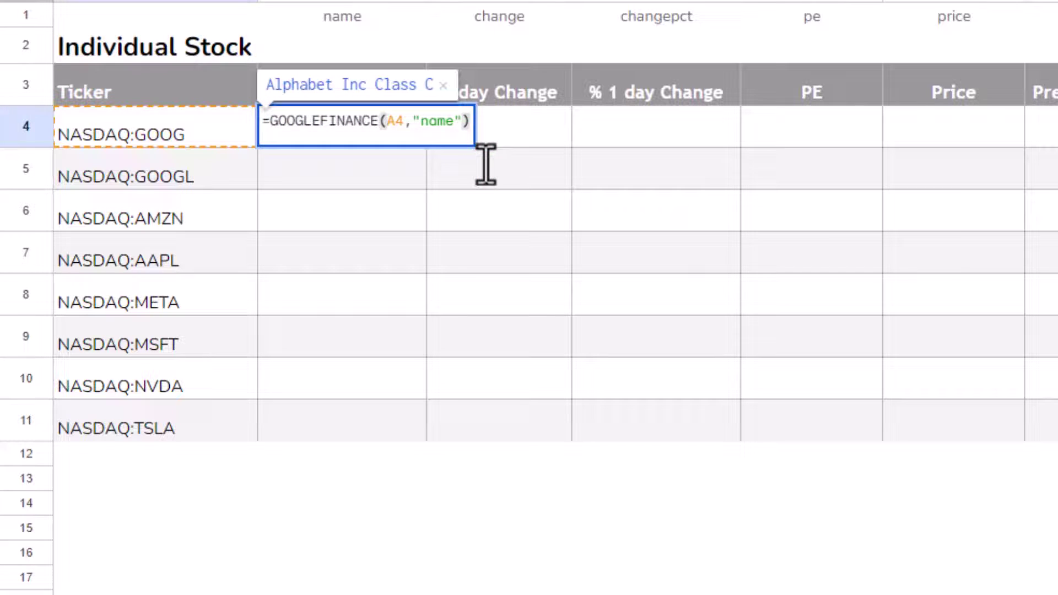
key(Return)
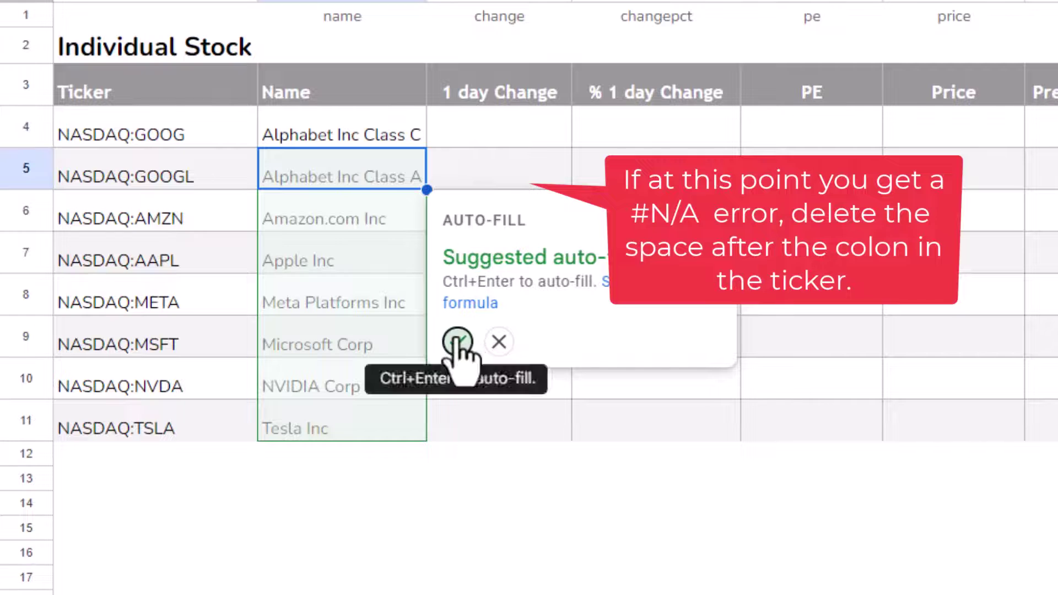
click(457, 342)
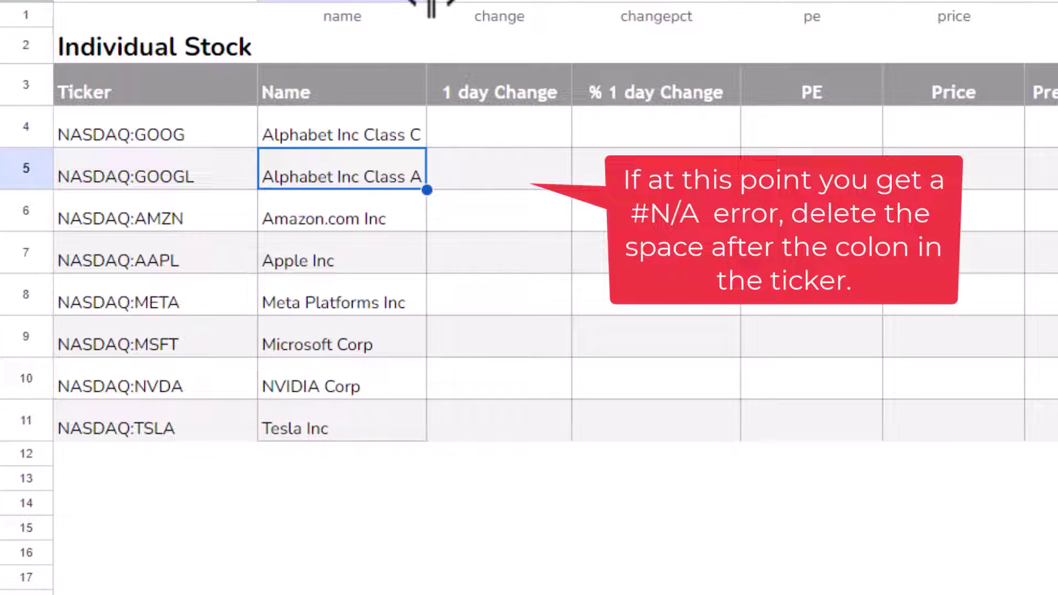
- Widen column B to fit the company names and recheck B4's name formula
drag(431, 6, 469, 6)
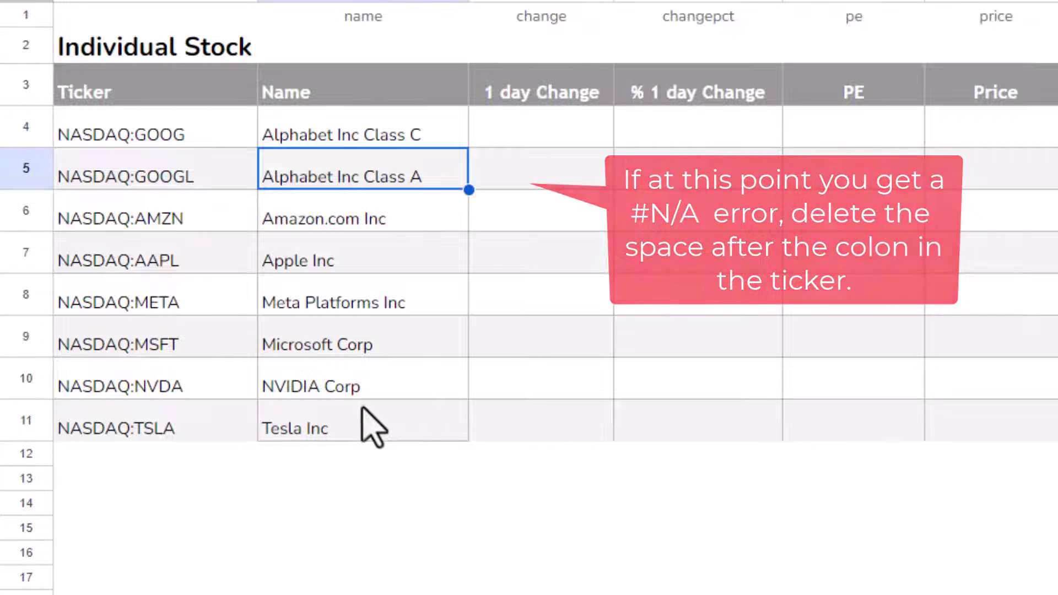
double_click(398, 127)
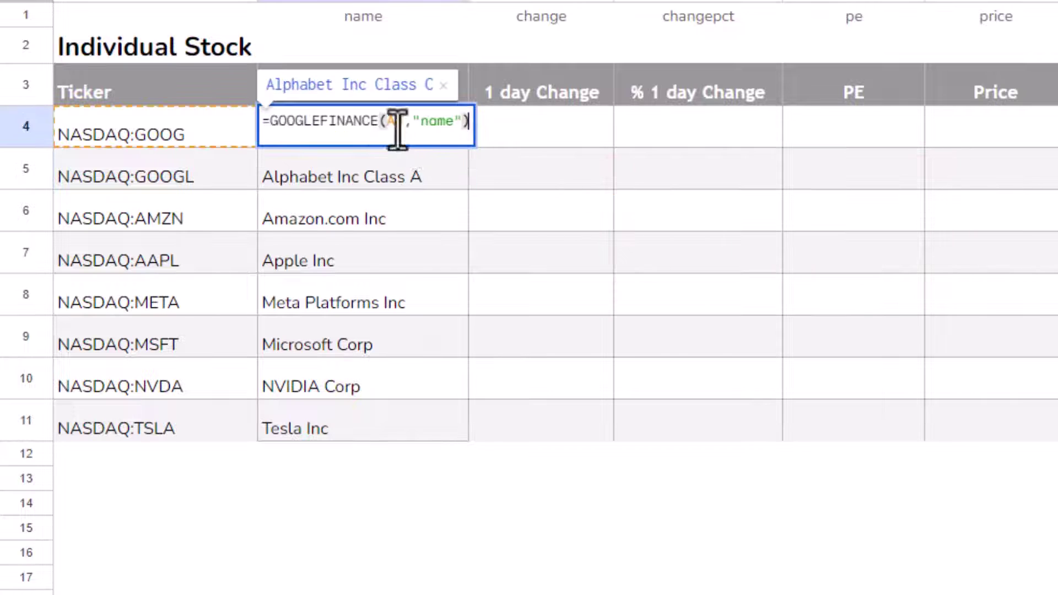
click(429, 123)
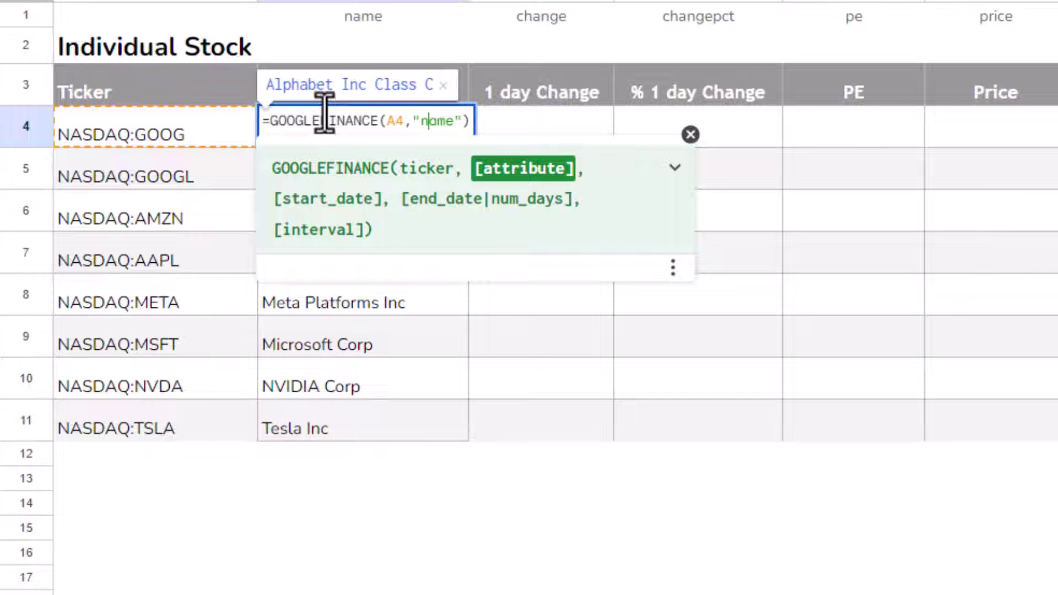
key(Return)
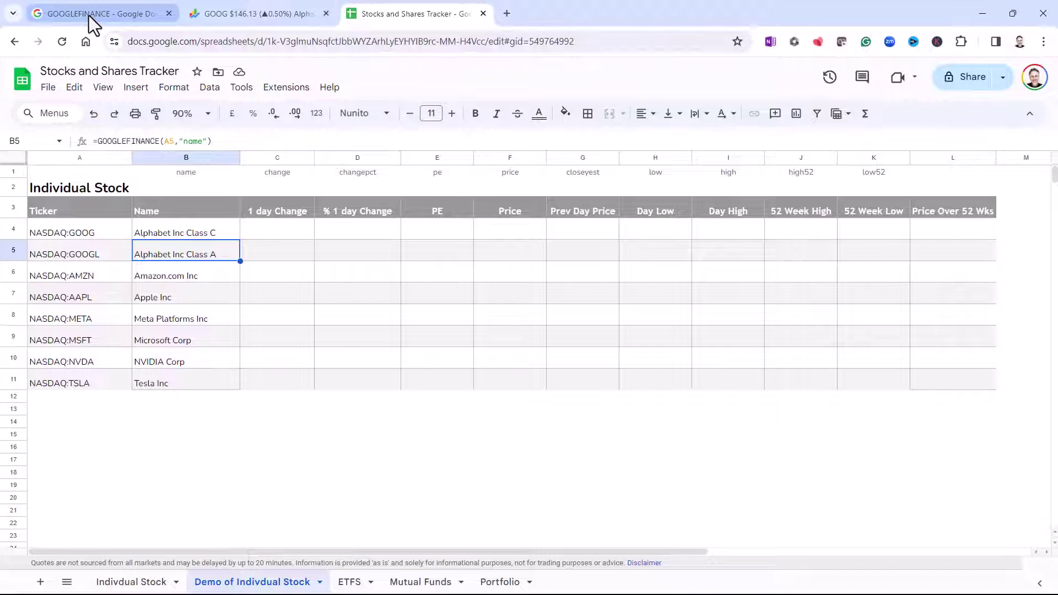
click(86, 14)
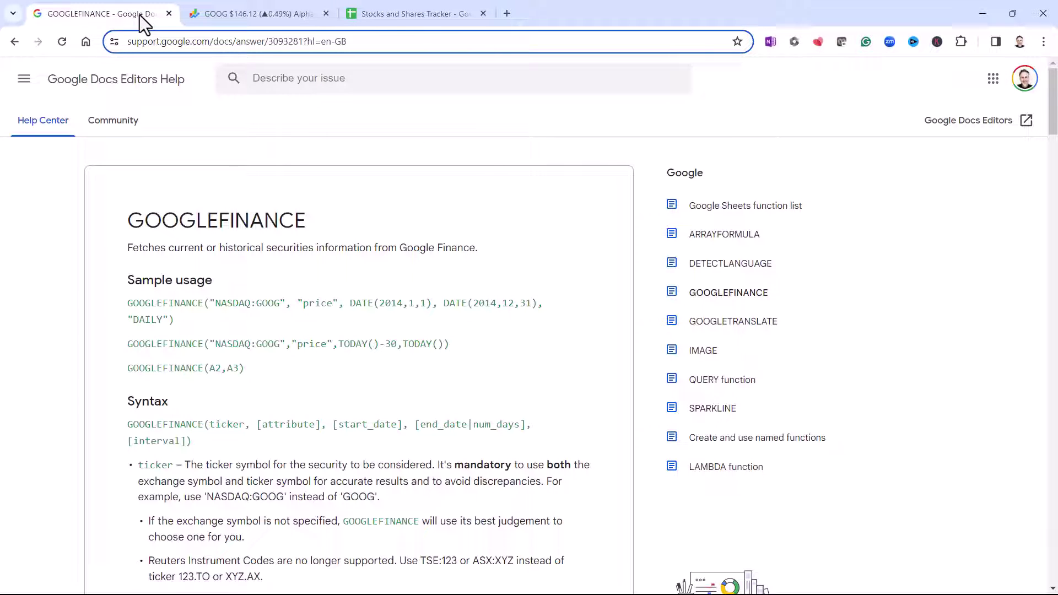
scroll(317, 323, down, 7)
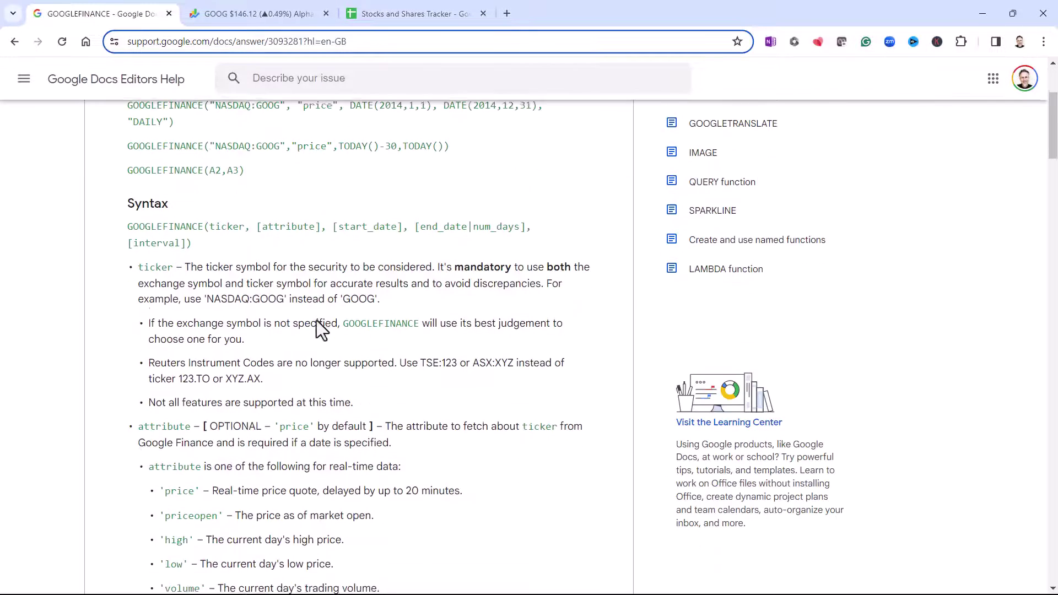
scroll(167, 284, down, 1)
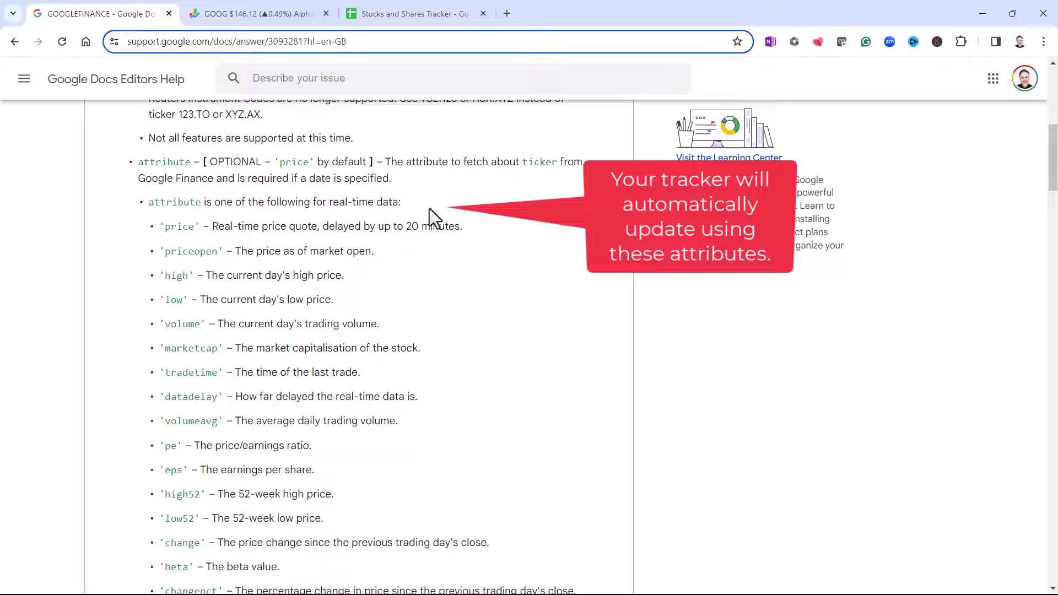
scroll(421, 316, down, 7)
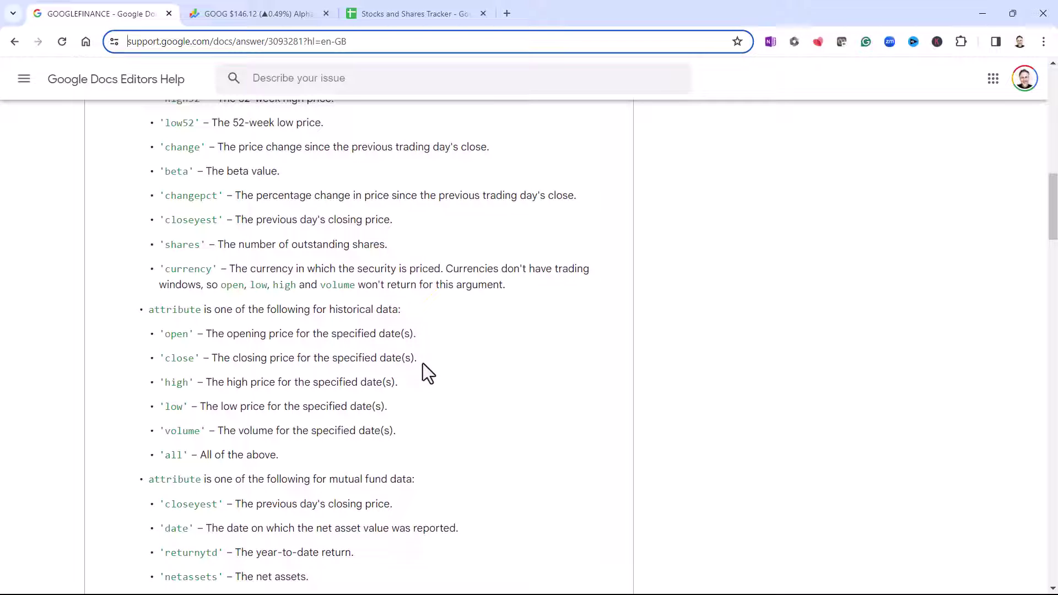
scroll(422, 362, down, 4)
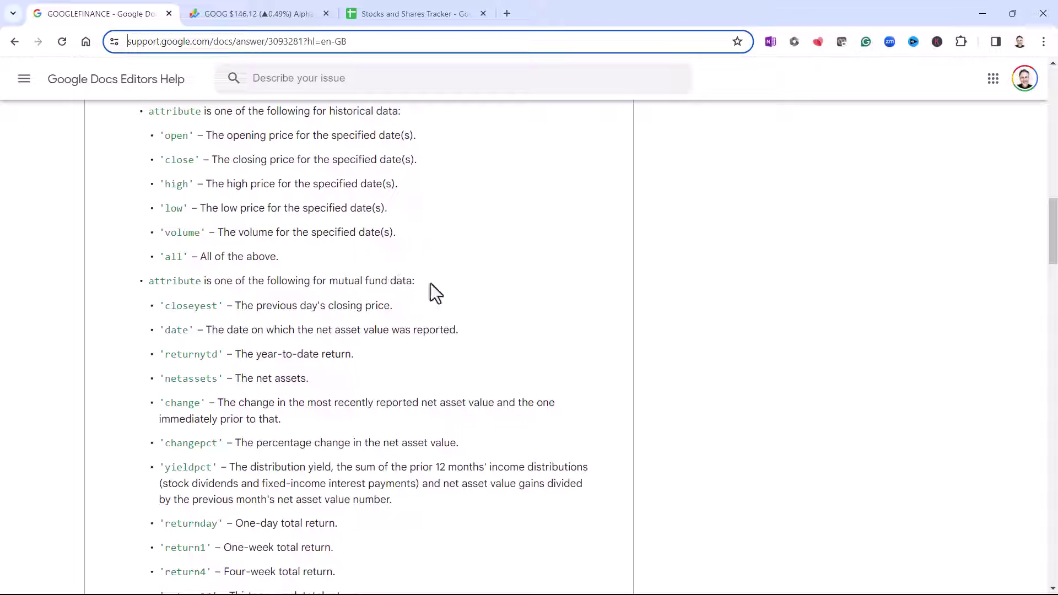
scroll(425, 289, up, 3)
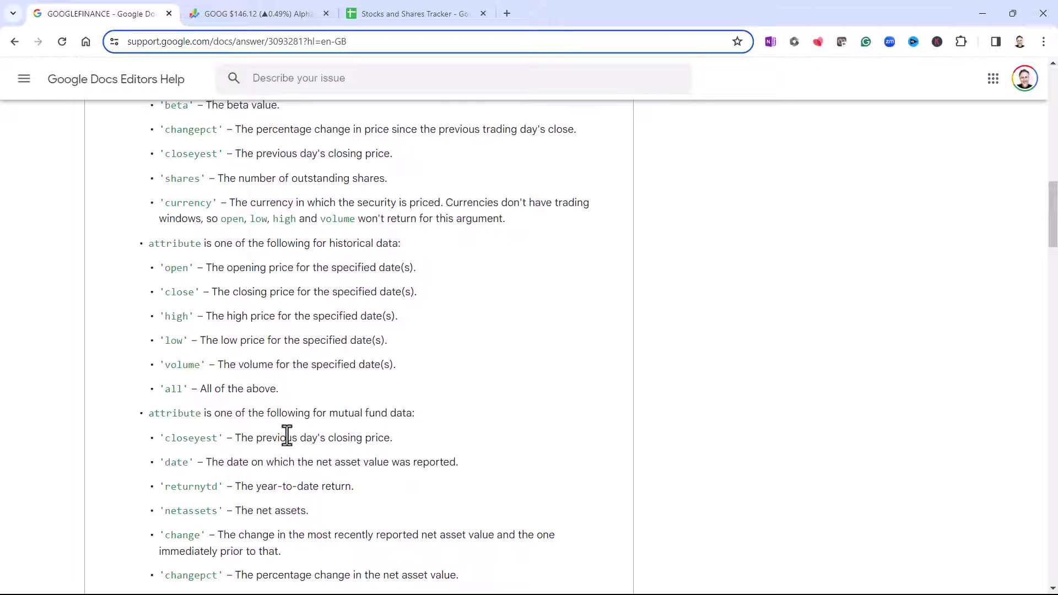
scroll(345, 437, down, 3)
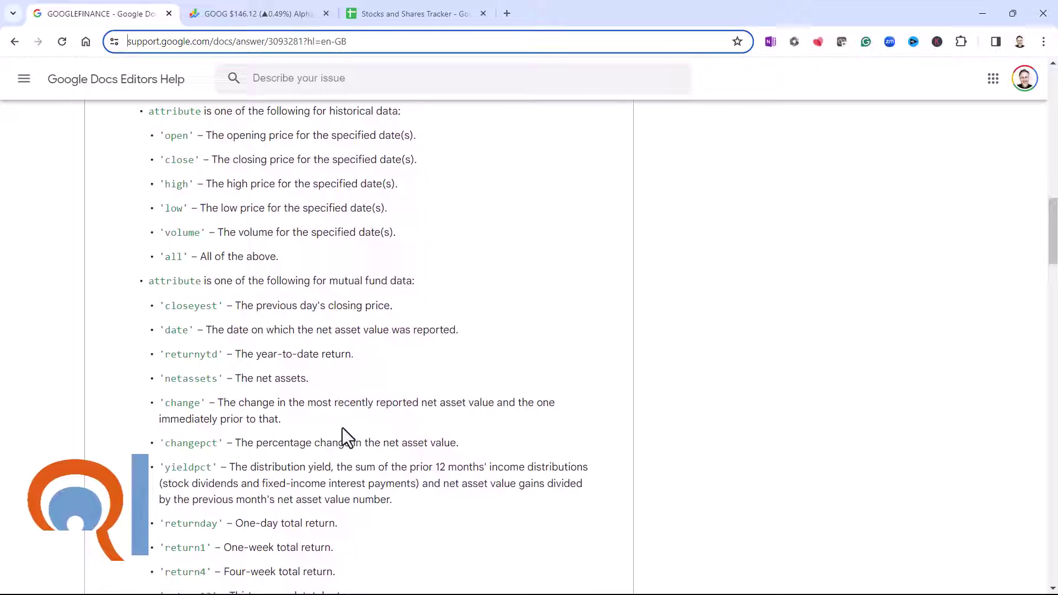
scroll(225, 404, down, 7)
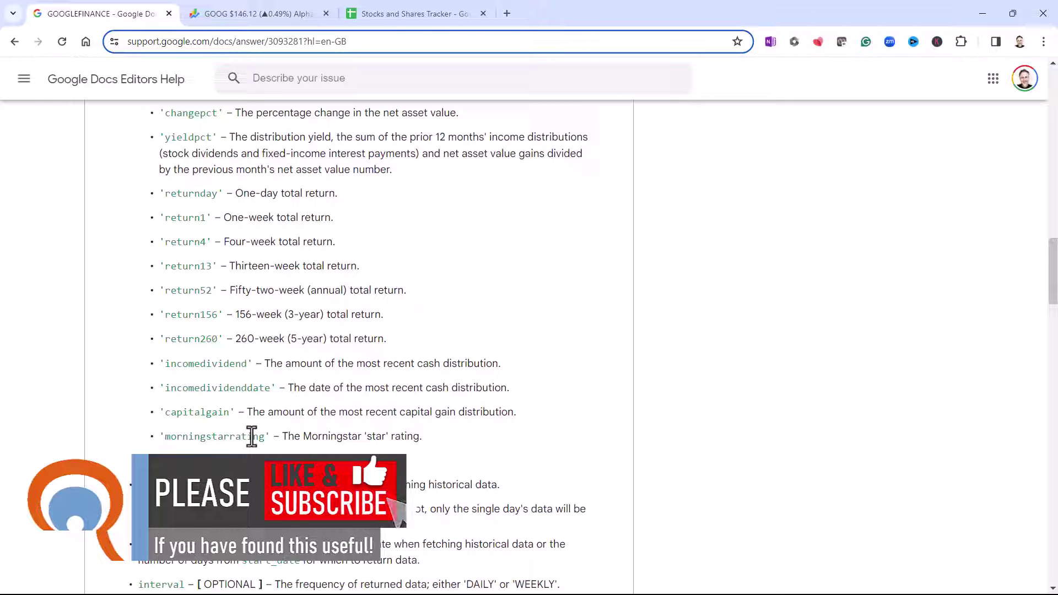
scroll(357, 409, up, 1)
scroll(318, 392, up, 12)
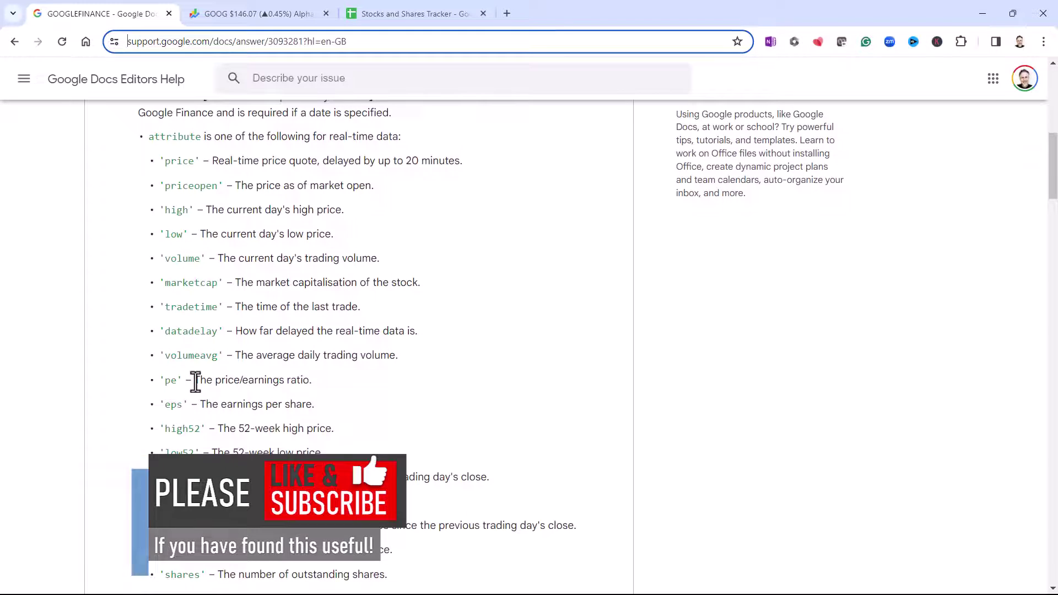
- Enter =GOOGLEFINANCE(A4,"change") in C4, auto-fill it to C11, and select C4:C11
click(383, 22)
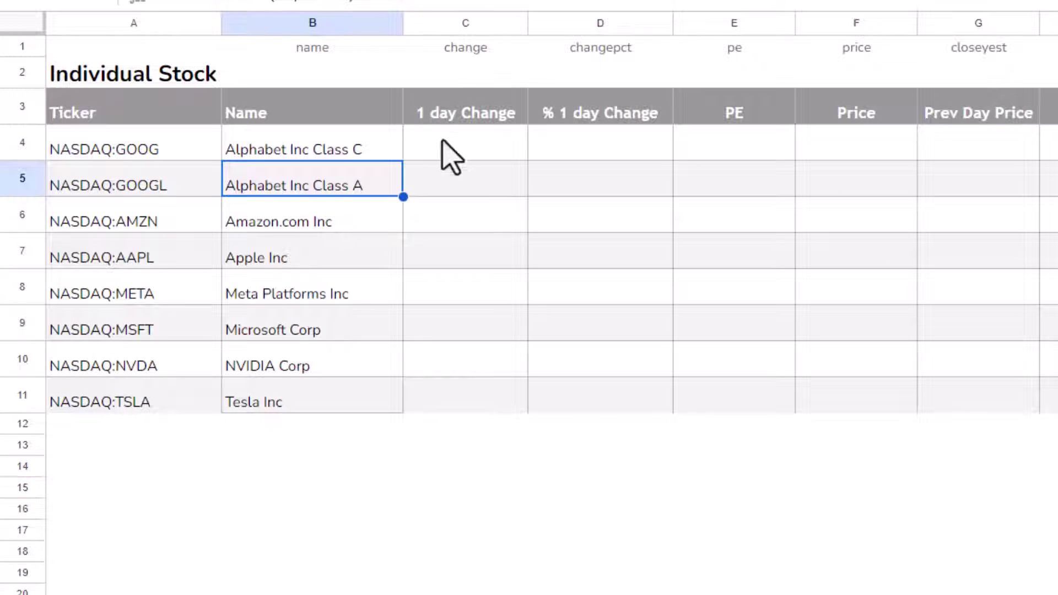
click(463, 142)
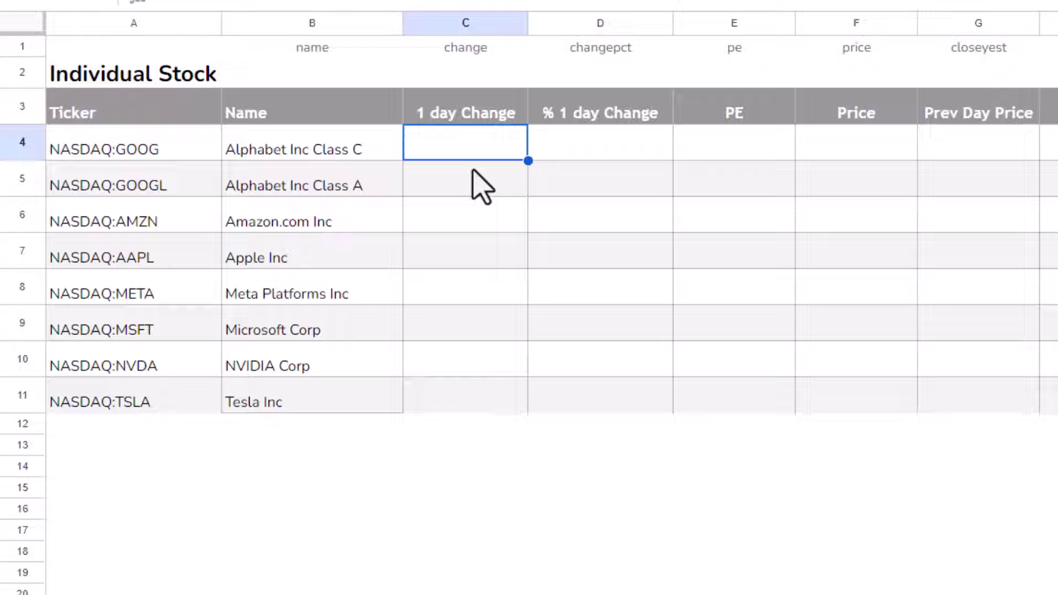
text(=goo)
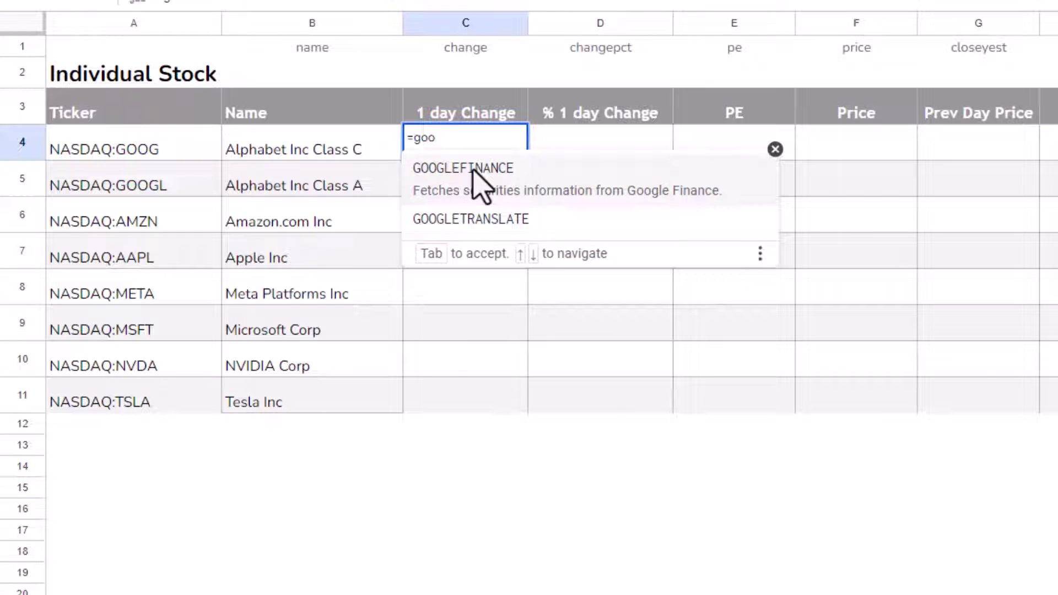
click(472, 175)
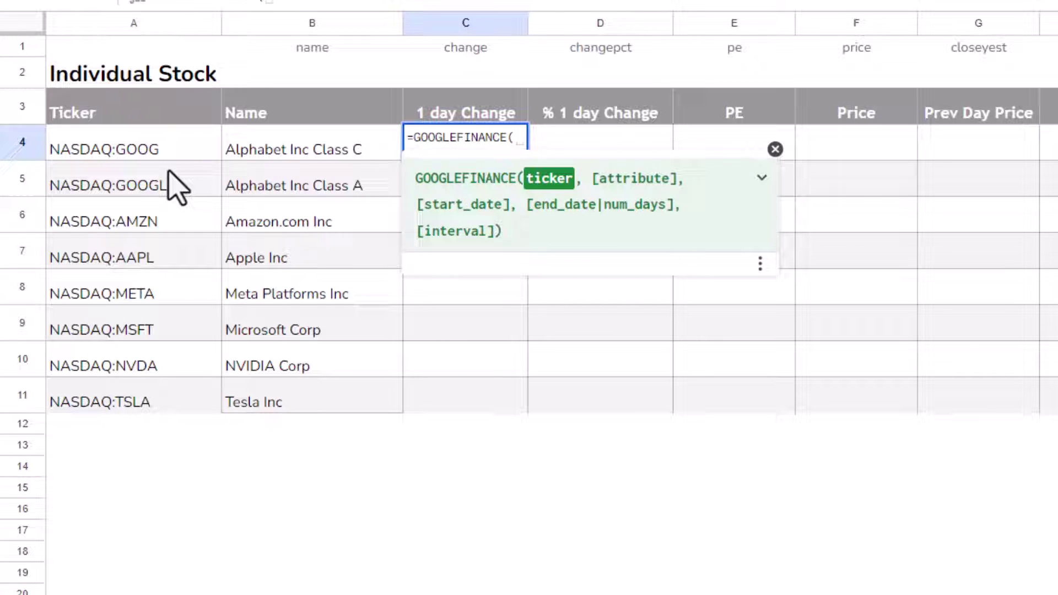
click(158, 148)
text(,)
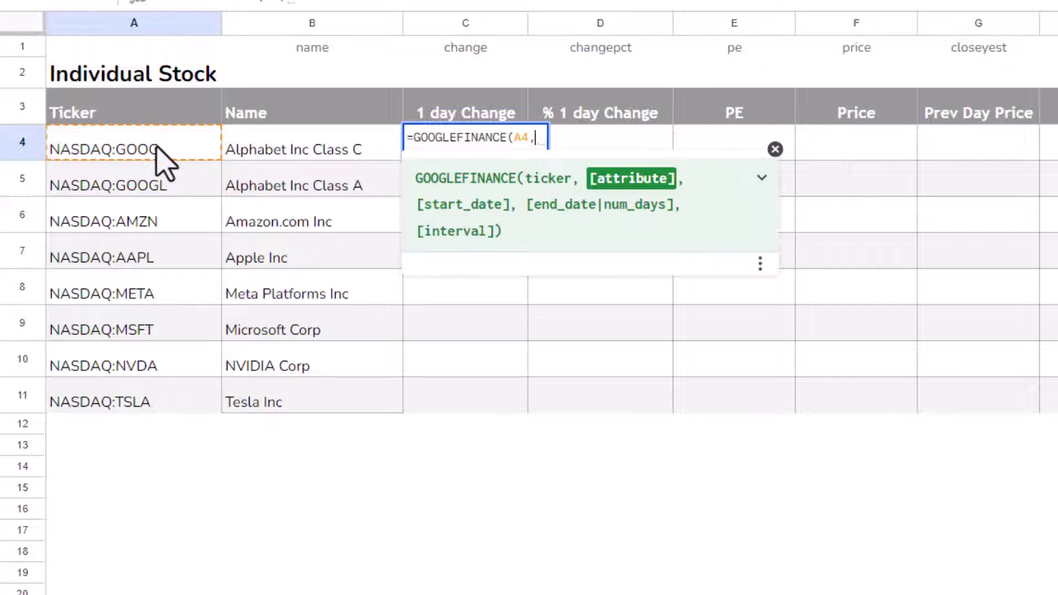
text("change)
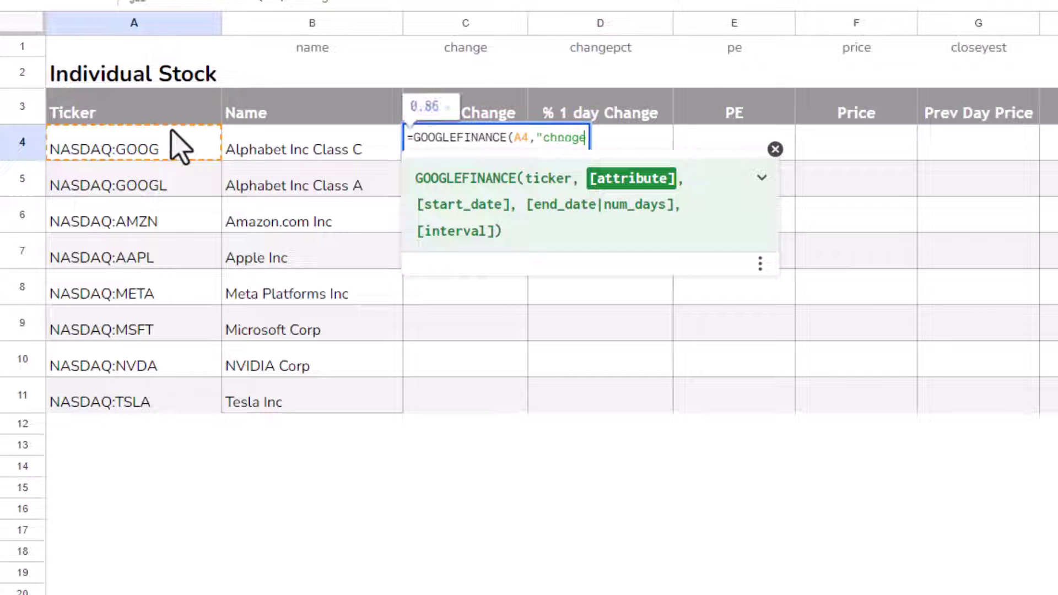
text("))
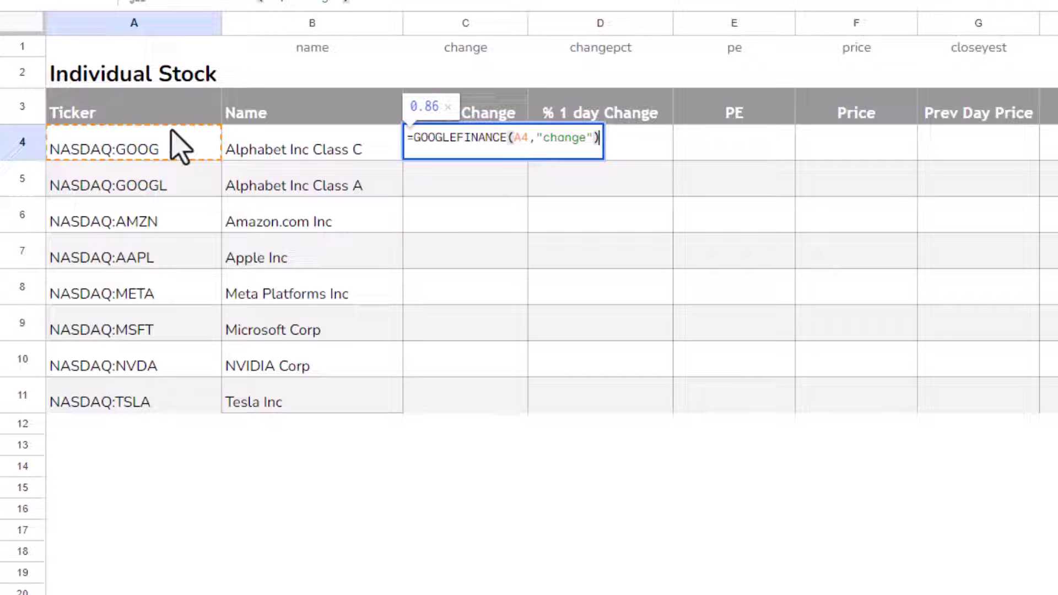
key(Return)
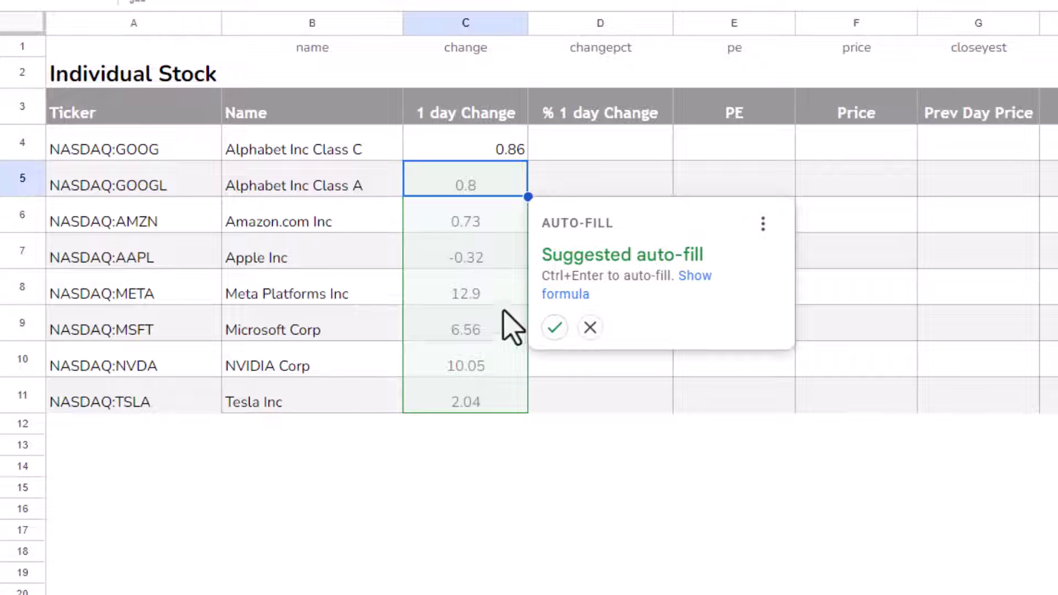
click(555, 329)
click(485, 146)
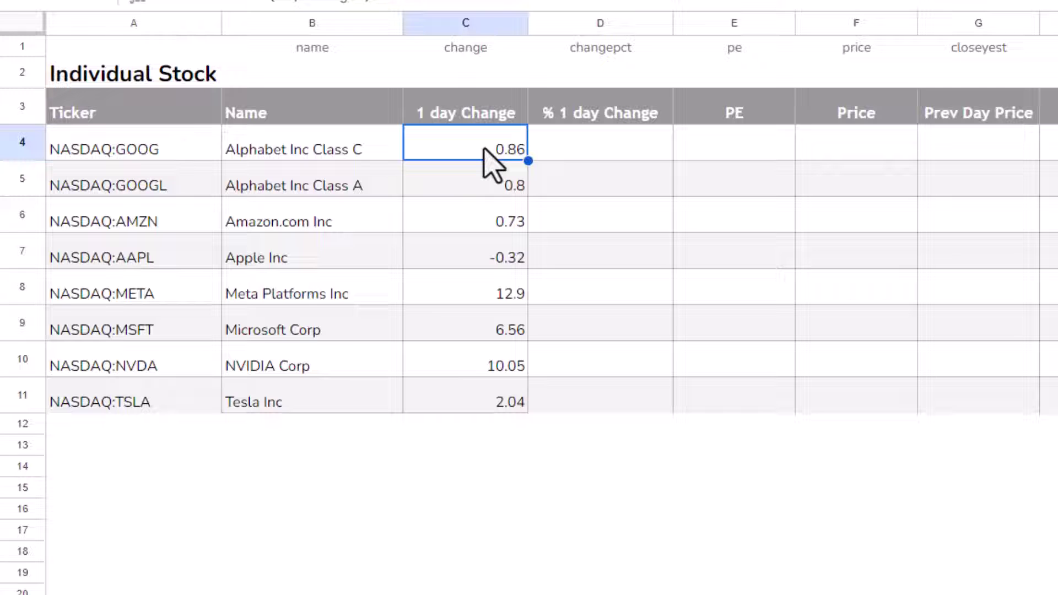
drag(484, 147, 499, 393)
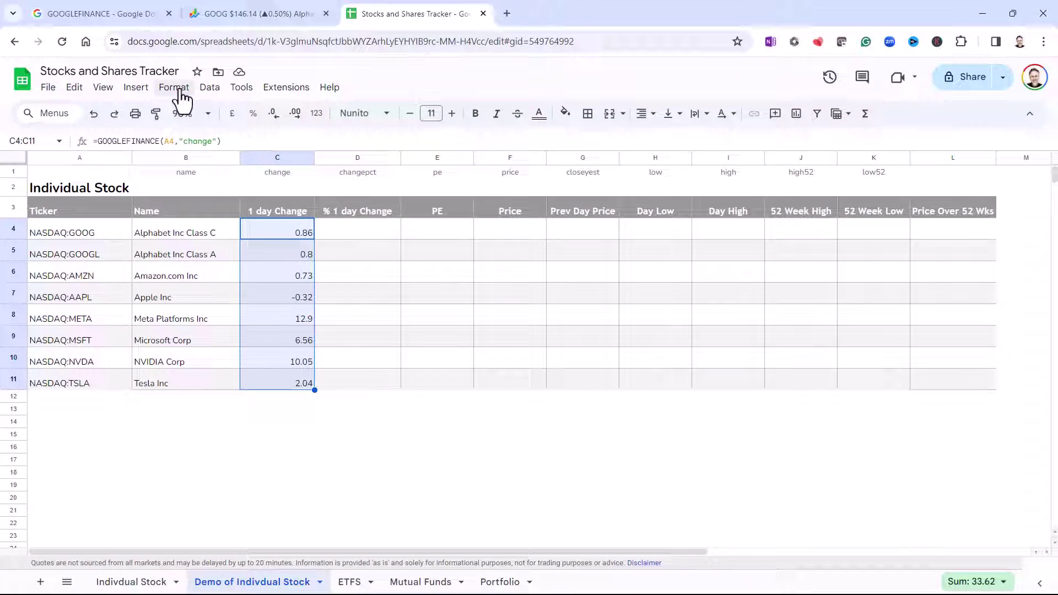
- Apply $ custom currency format to C4:C11, showing values like $0.86 and -$0.32
click(181, 94)
mouse_move(205, 144)
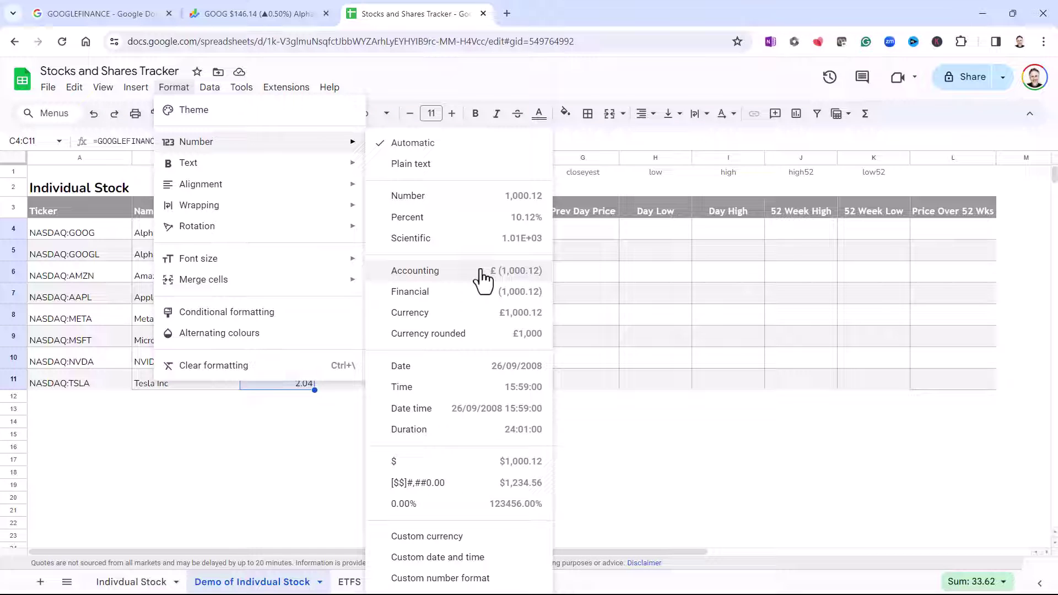
click(478, 538)
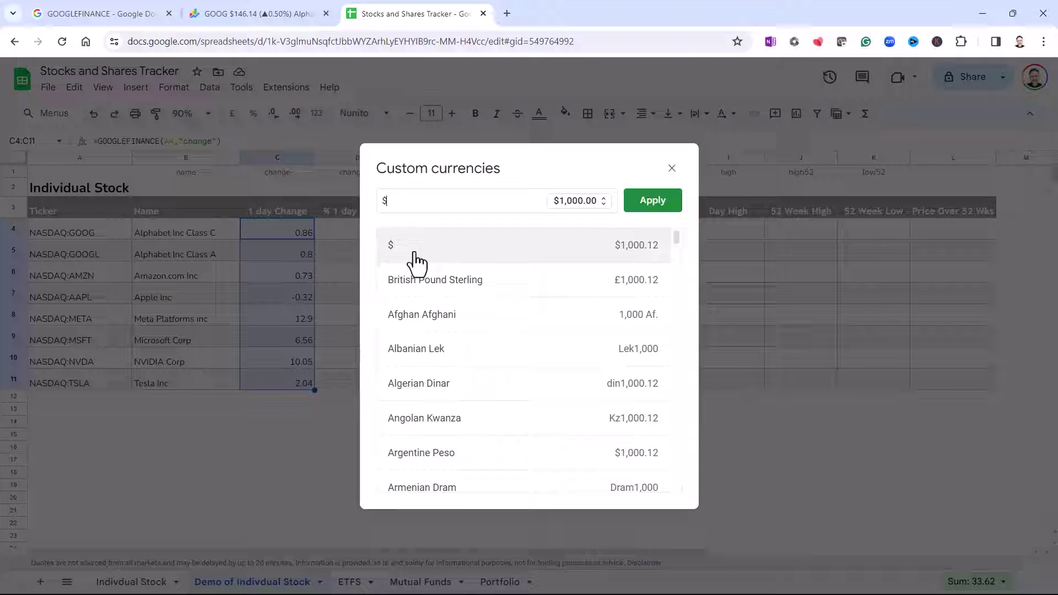
click(652, 202)
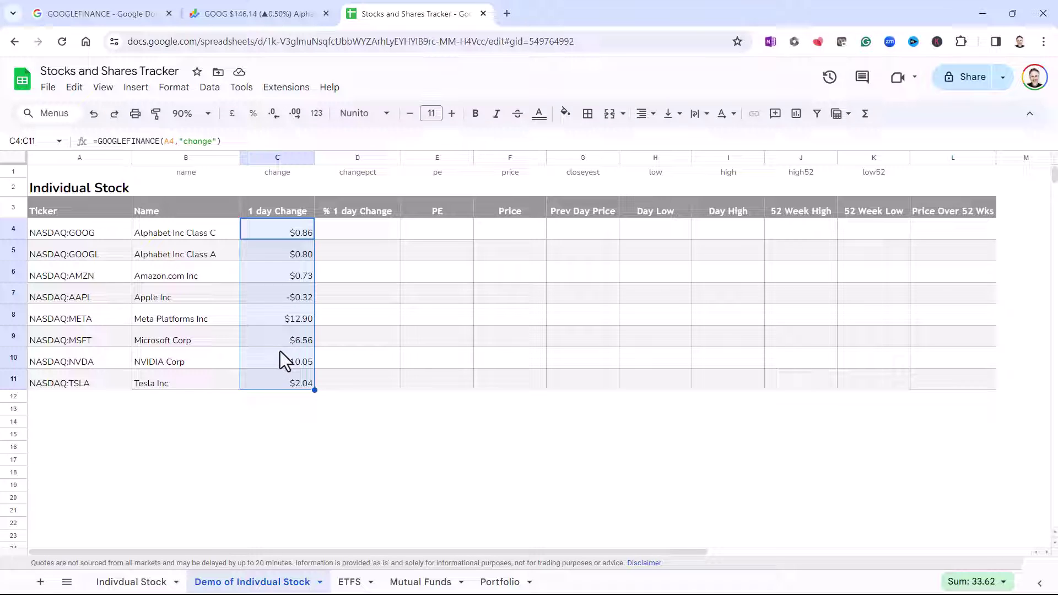
- Add a conditional rule on C4:C11: greater than 0 shows green text with no fill
click(179, 90)
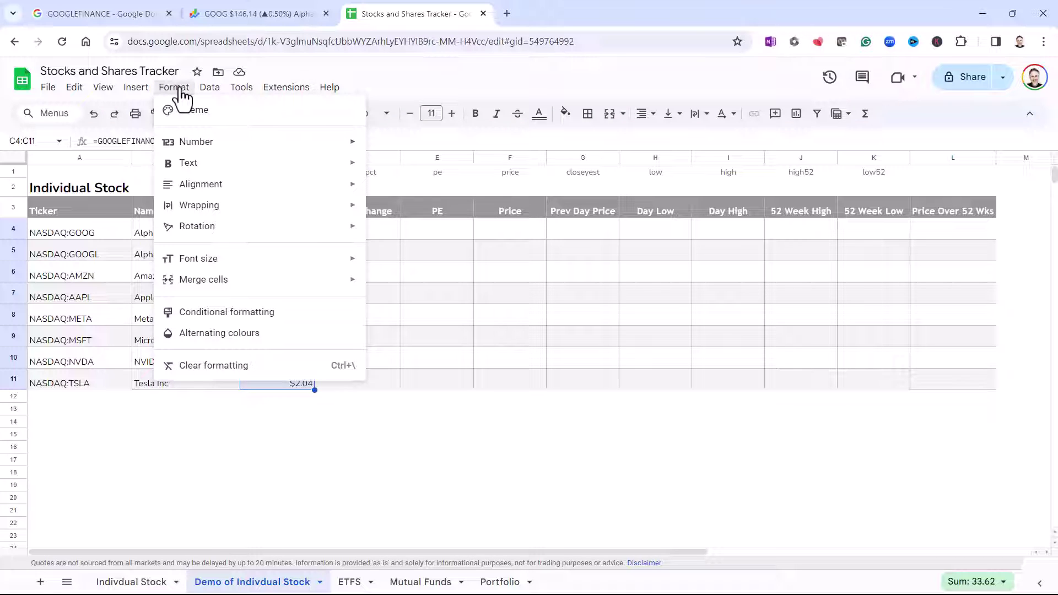
click(245, 311)
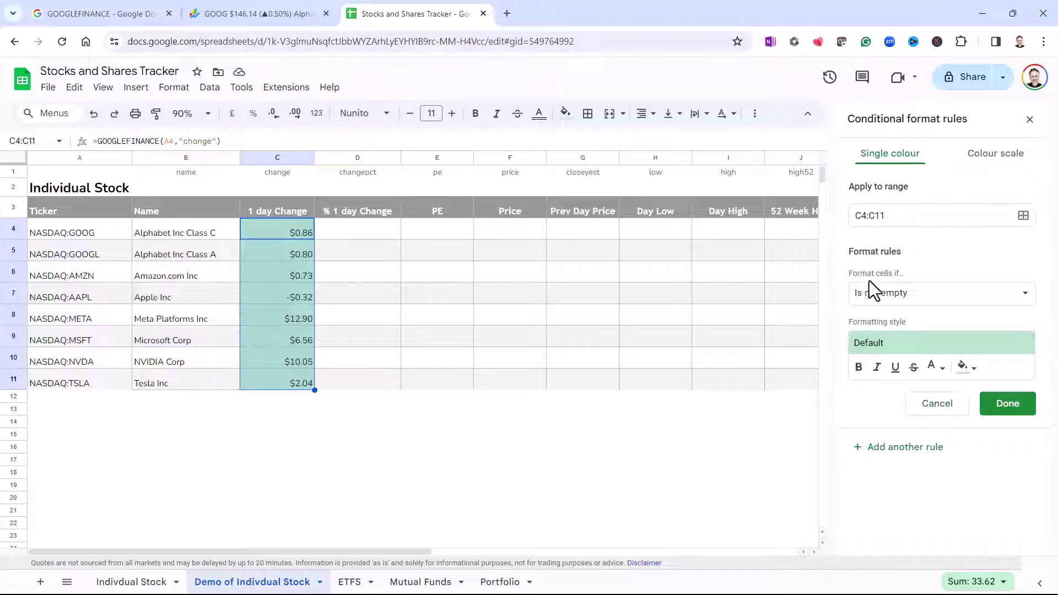
click(895, 300)
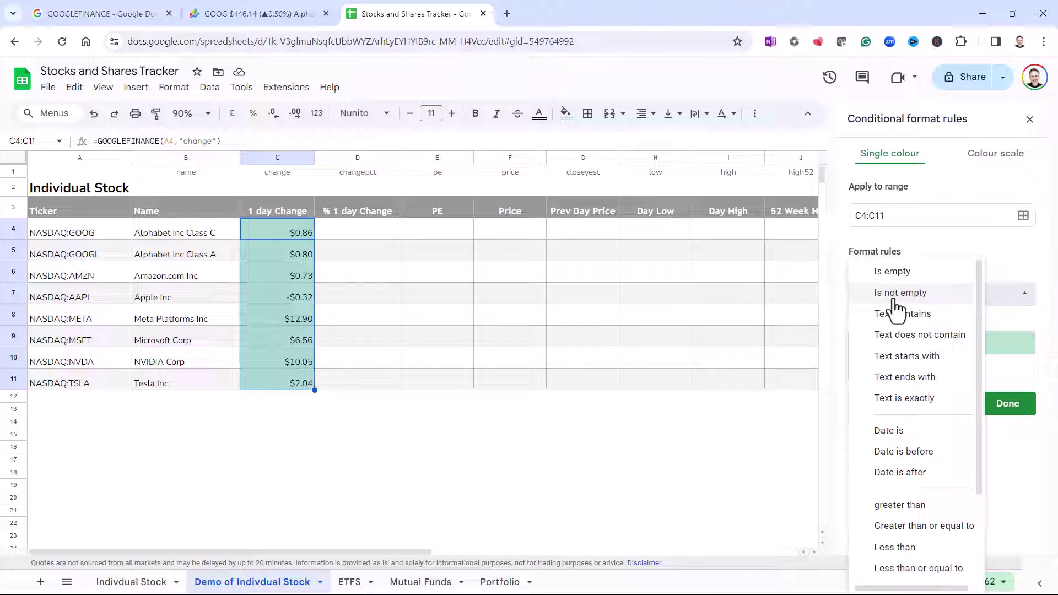
click(899, 504)
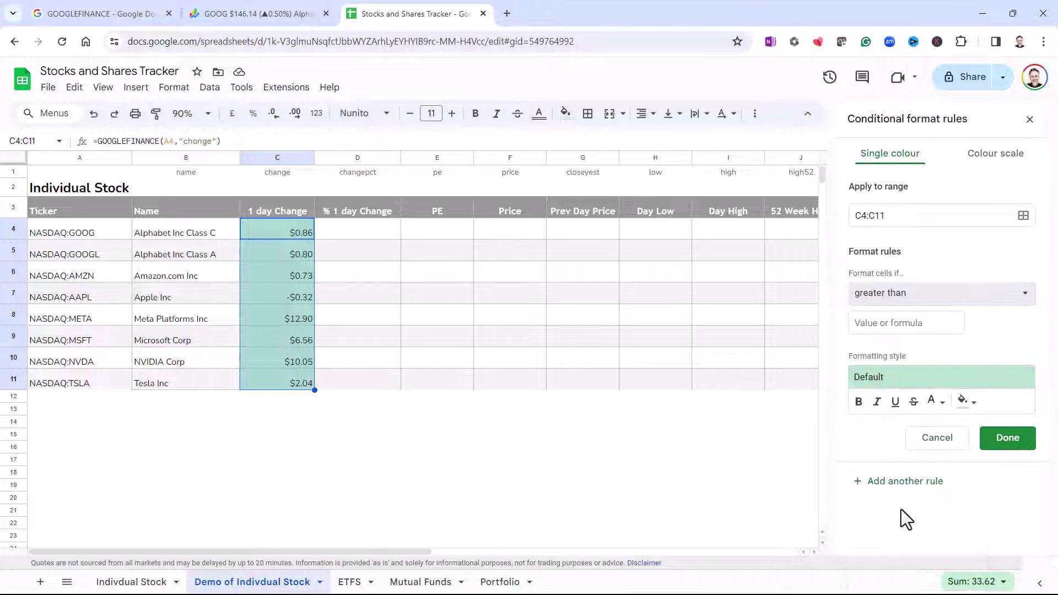
click(879, 322)
text(0)
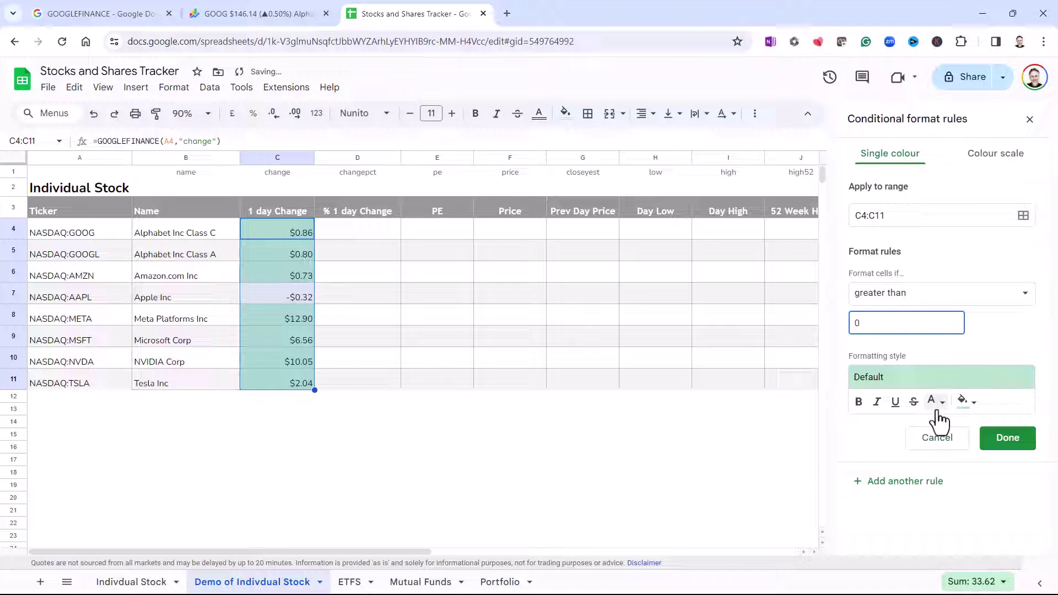
click(941, 408)
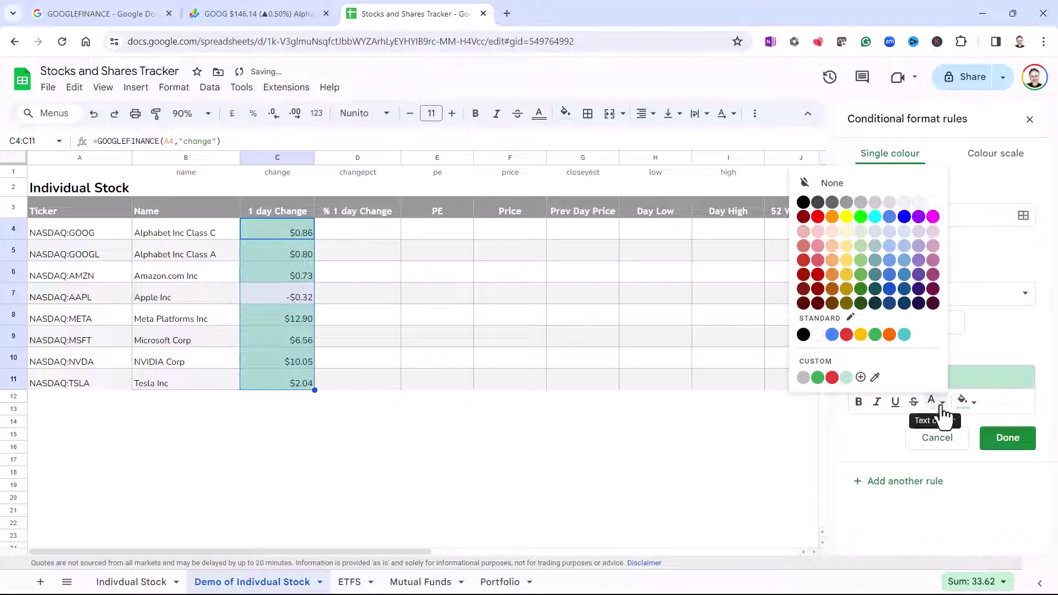
click(876, 335)
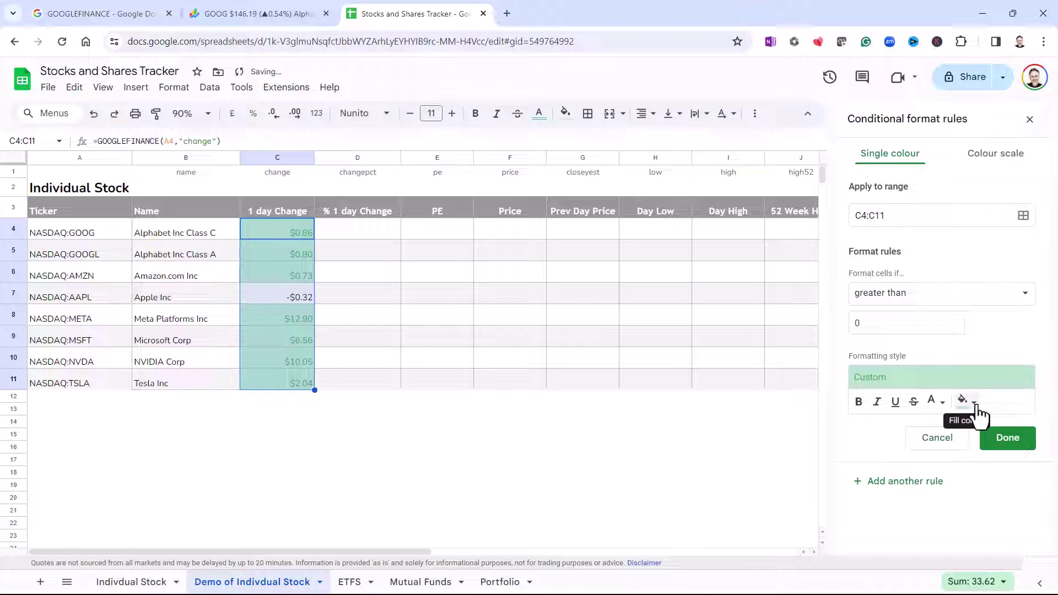
click(964, 402)
click(868, 185)
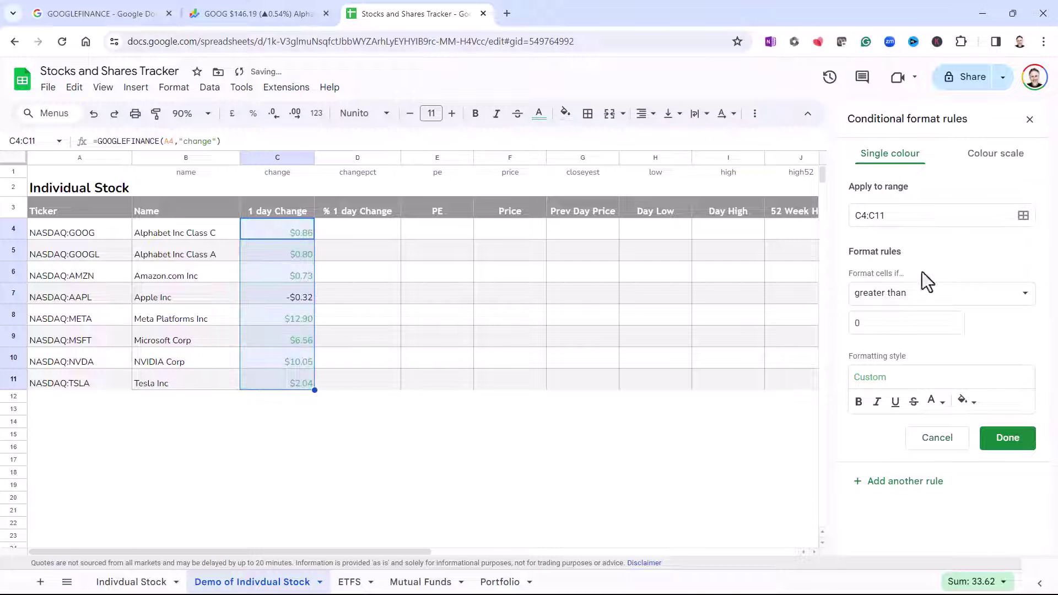
click(1004, 439)
- Add a second rule: less than 0 shows red text with no fill
click(915, 209)
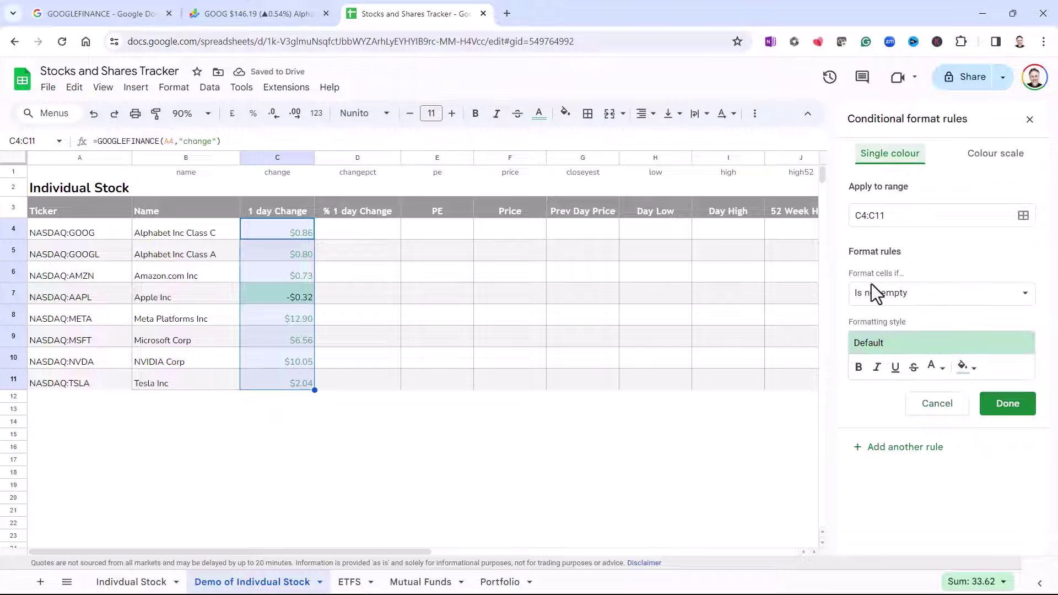
click(924, 301)
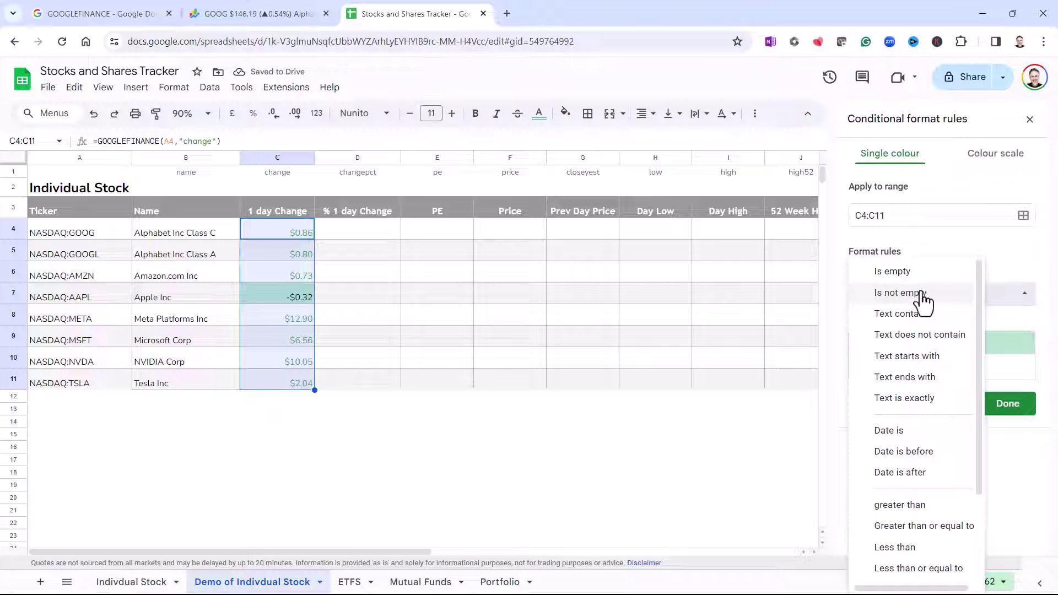
click(895, 547)
click(877, 324)
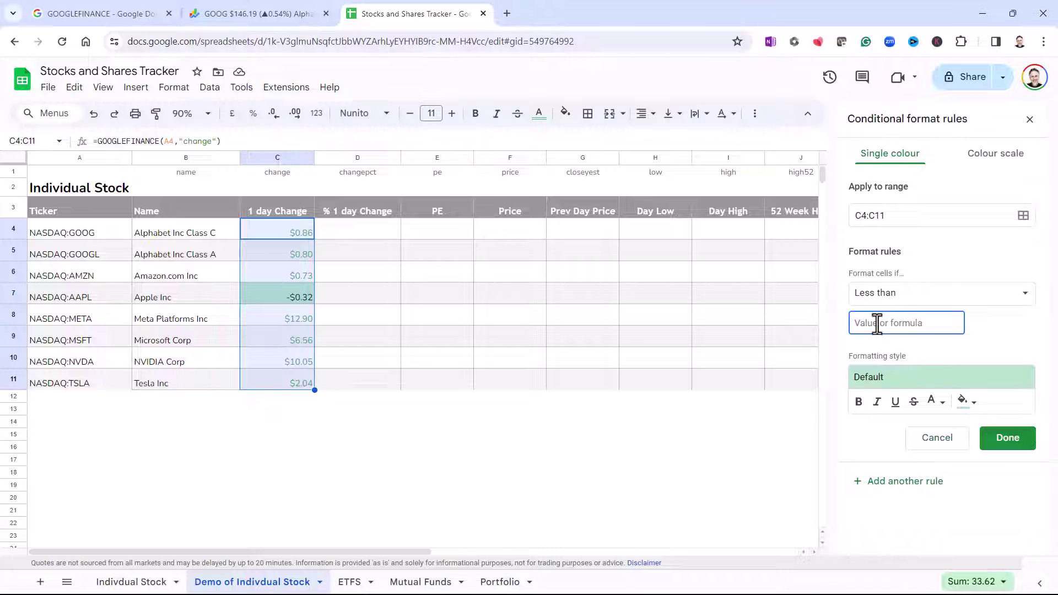
text(0)
click(970, 404)
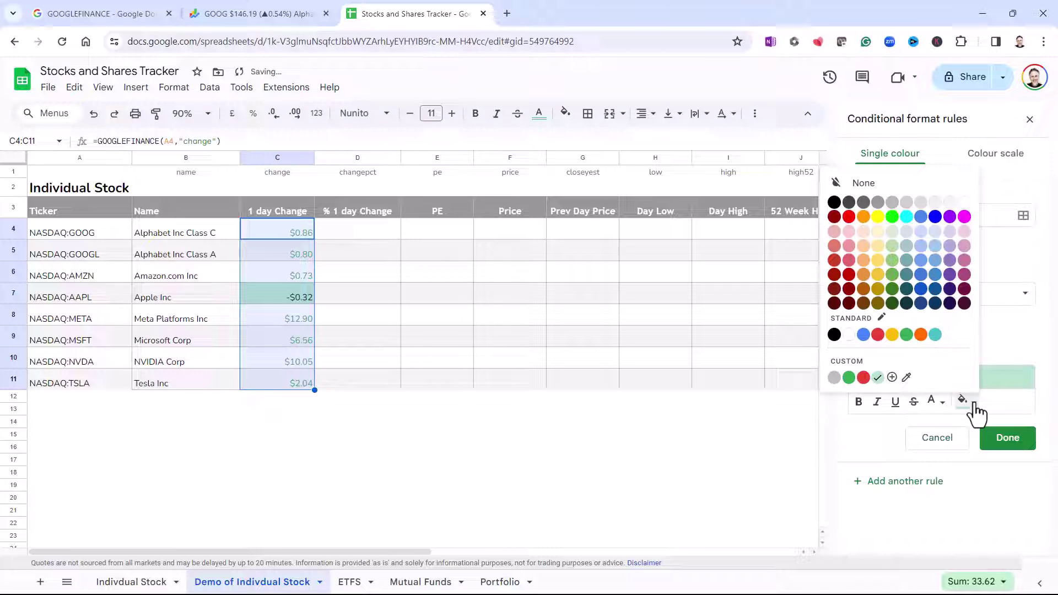
click(843, 183)
click(940, 408)
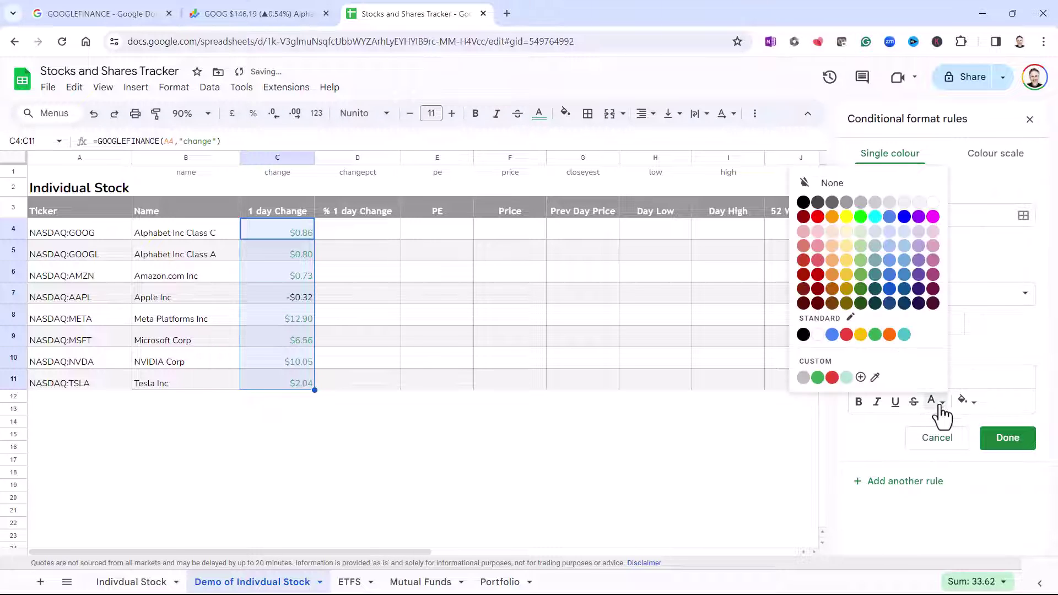
click(847, 334)
click(1008, 438)
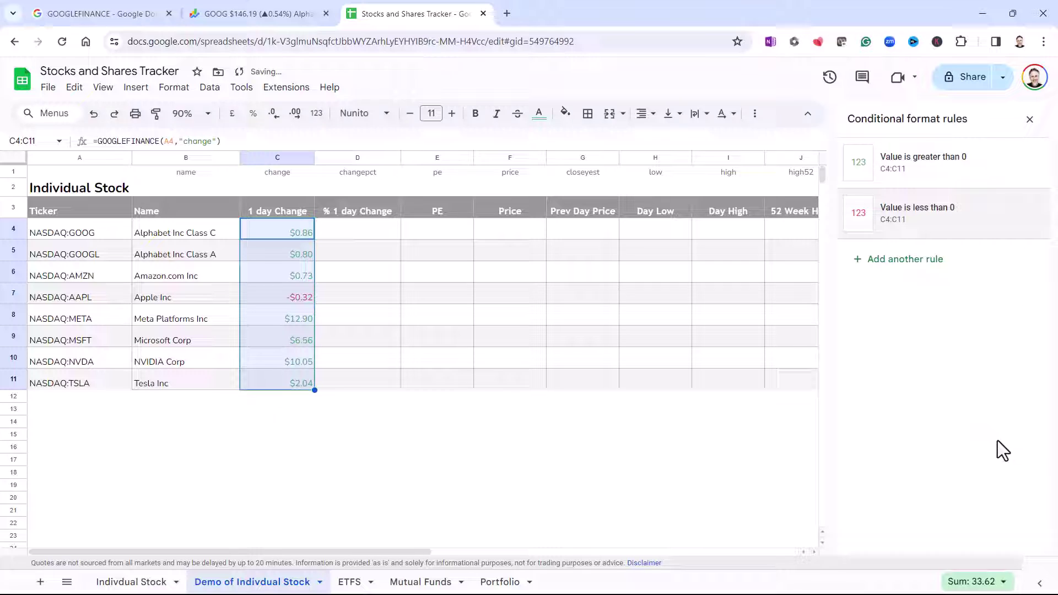
click(1029, 119)
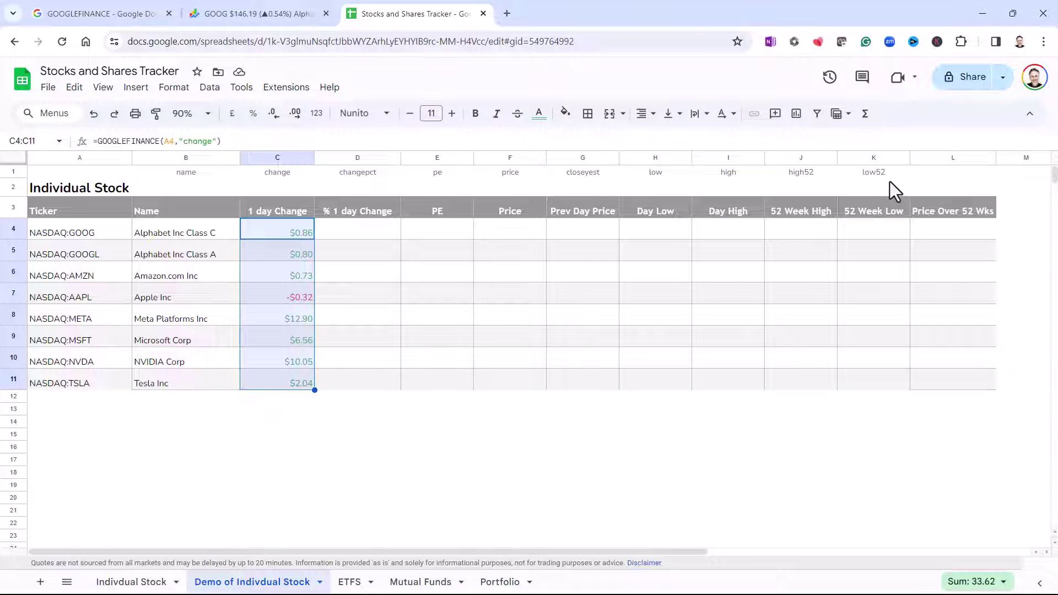
- Rewrite B4's formula as =GOOGLEFINANCE($A4,B$1), taking the attribute from header B1
click(192, 227)
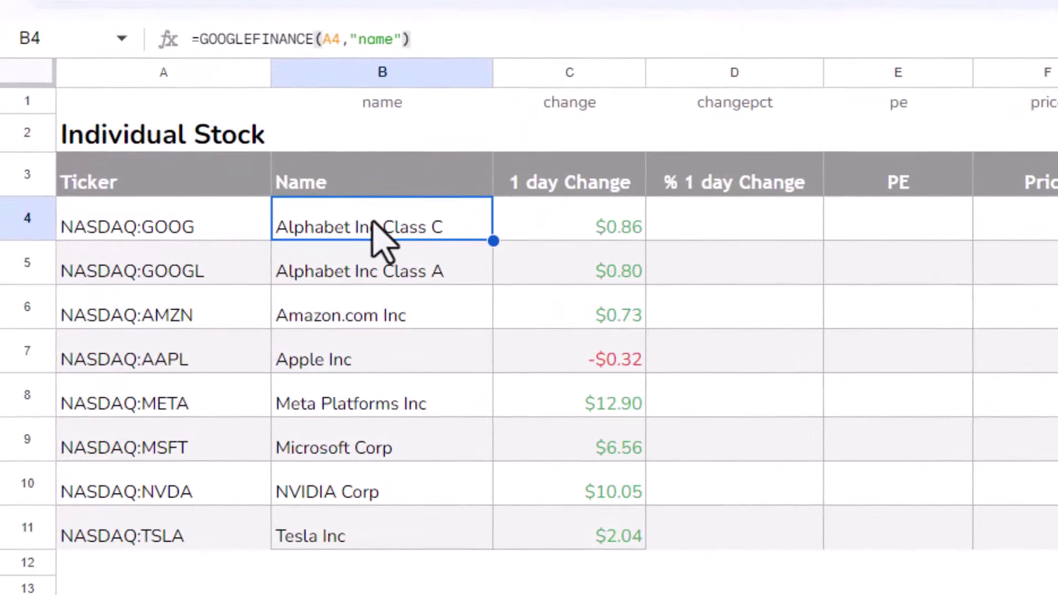
double_click(284, 226)
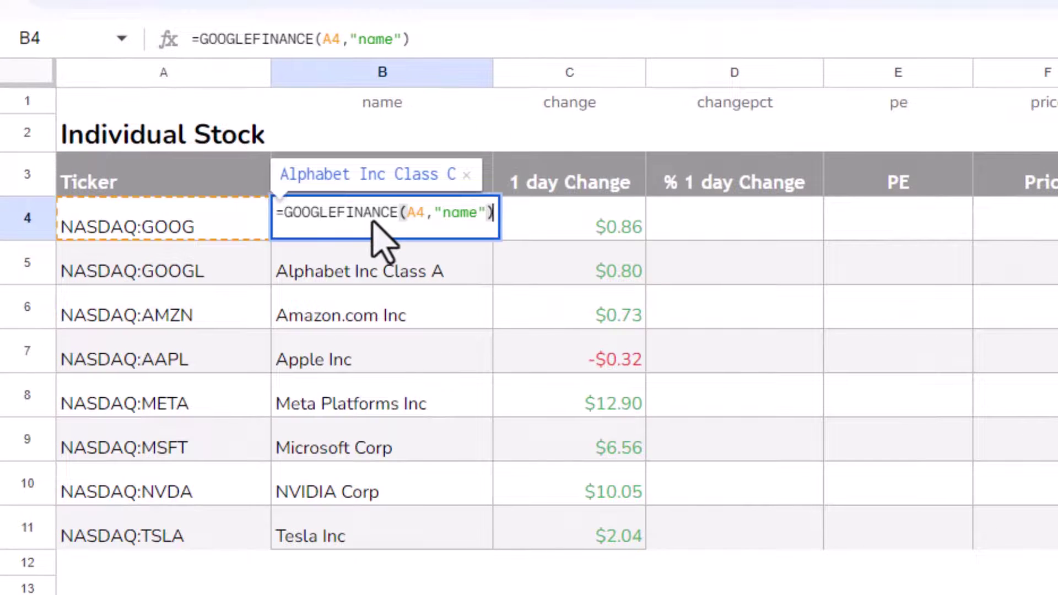
click(486, 213)
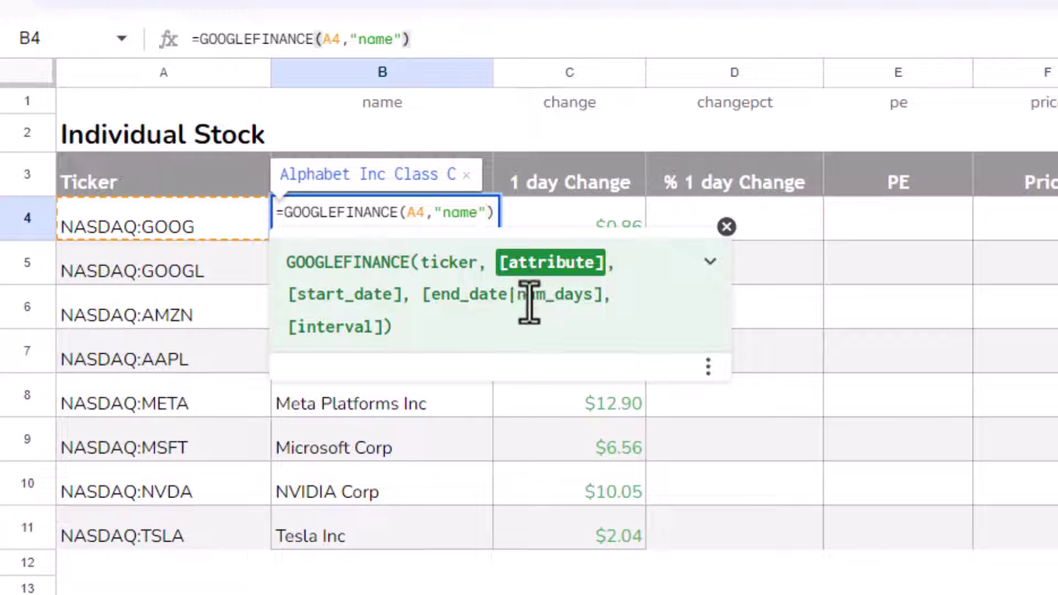
key(BackSpace)
key(BackSpace)
key(BackSpace)
key(BackSpace)
key(BackSpace)
key(BackSpace)
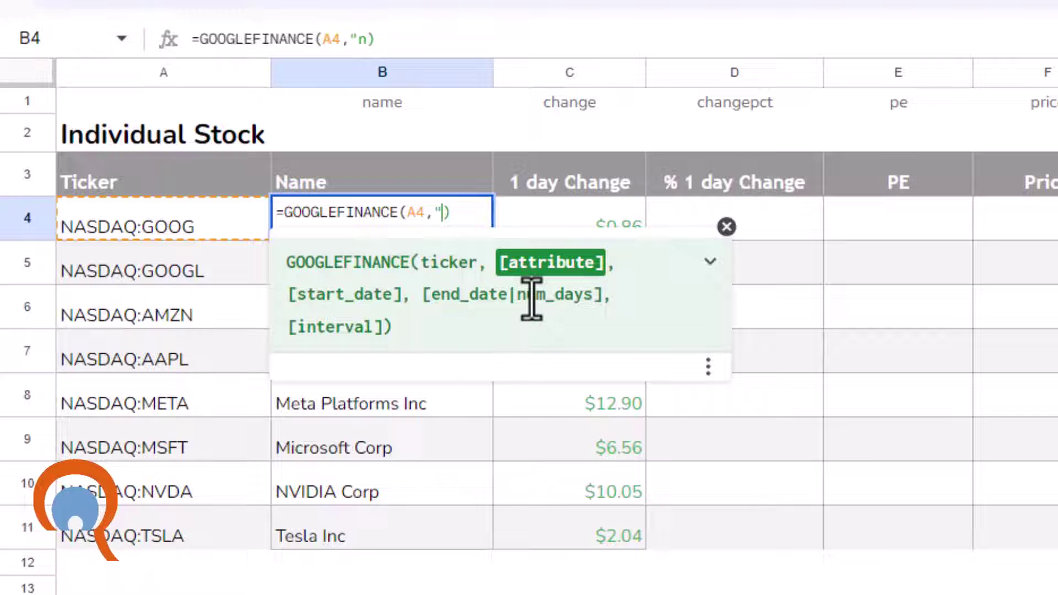
click(393, 105)
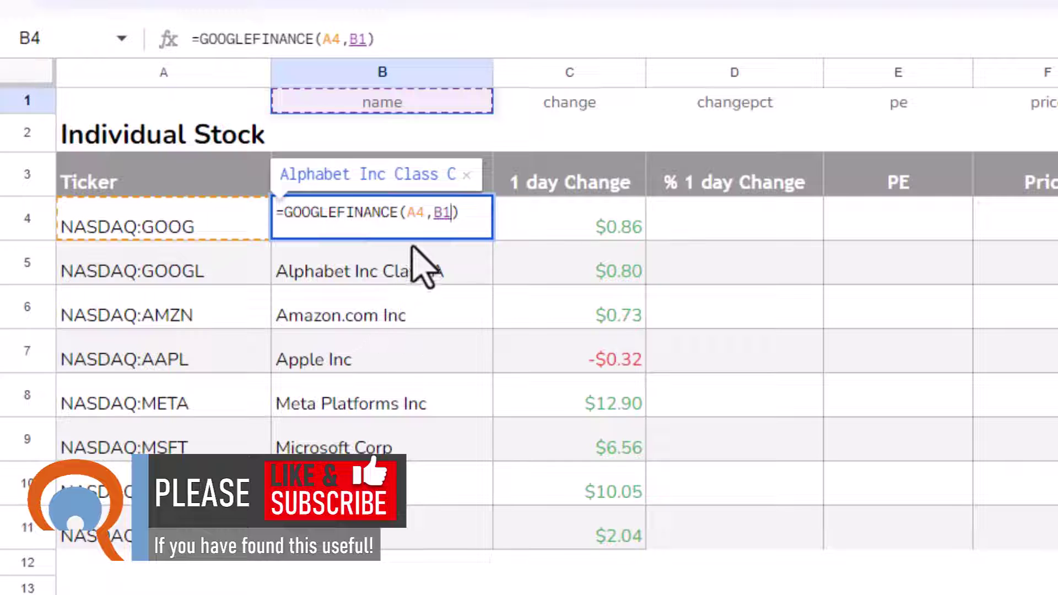
click(407, 215)
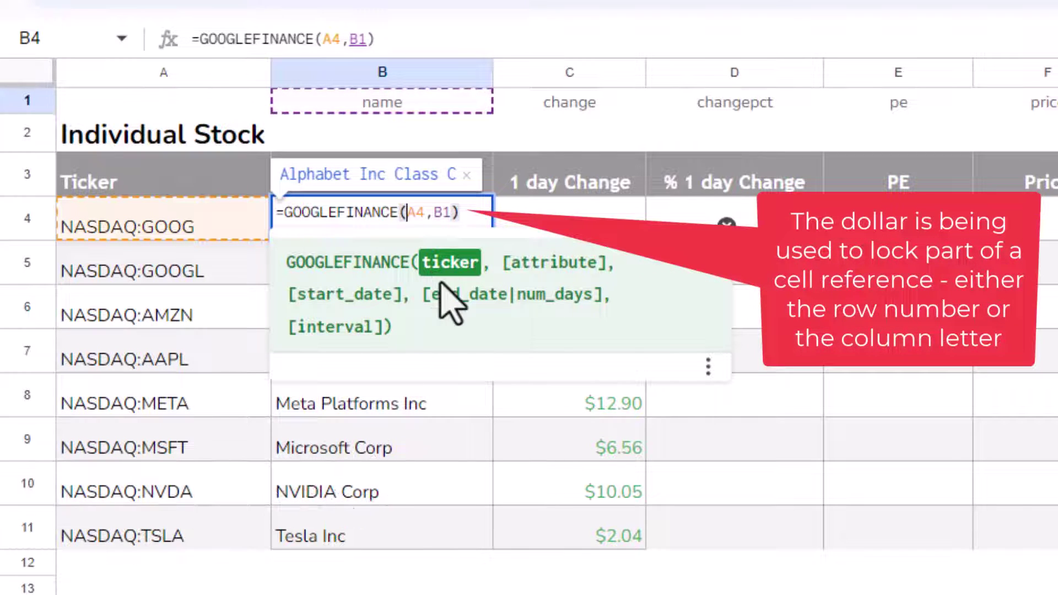
text($)
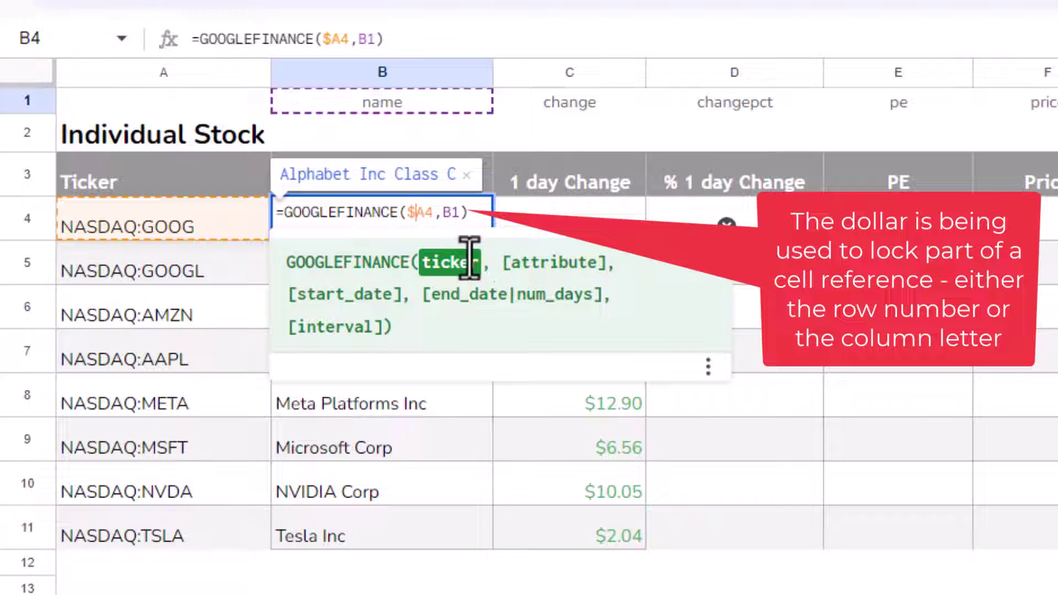
click(452, 212)
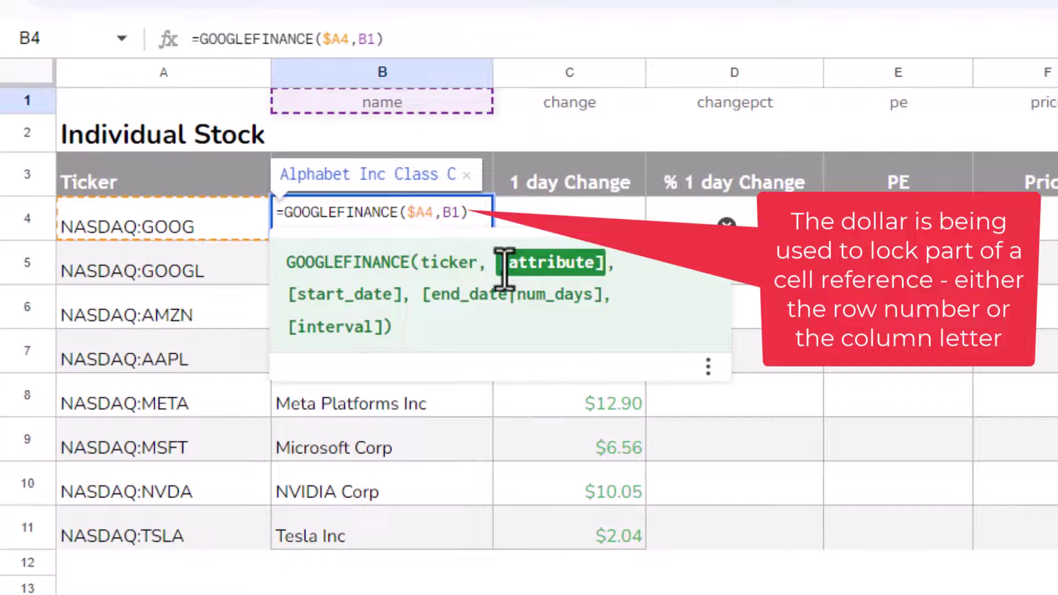
text($)
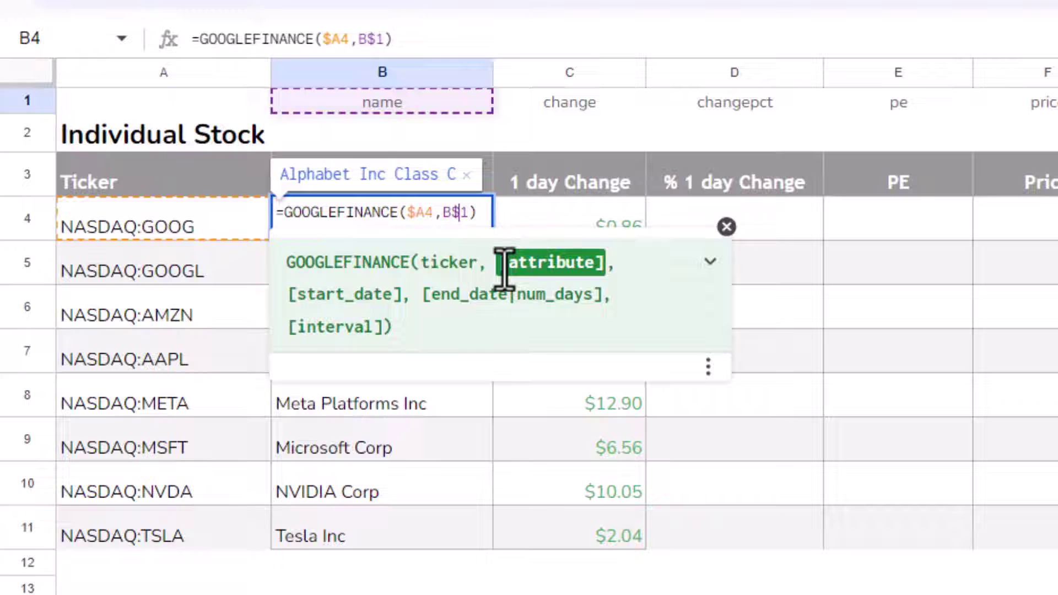
key(Return)
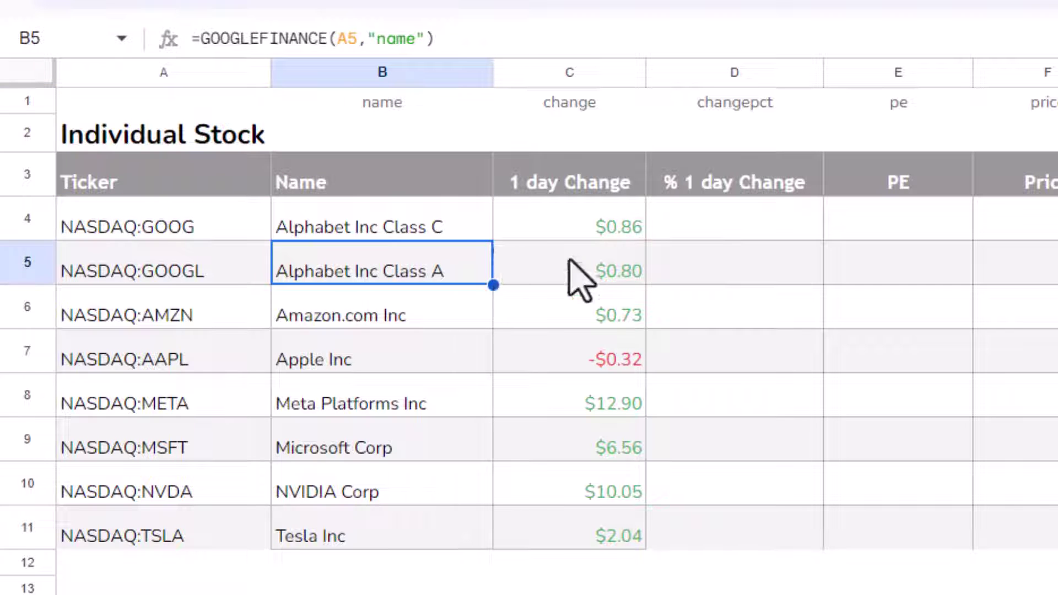
- Fill B4's formula down to row 11 and across to column K
click(452, 220)
drag(489, 239, 463, 557)
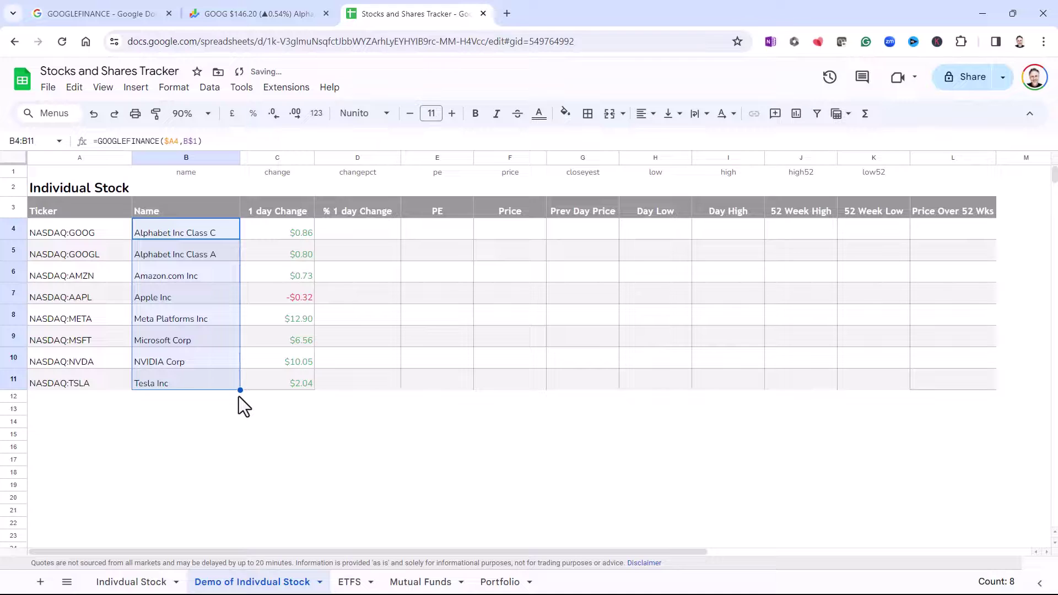
drag(371, 389, 904, 364)
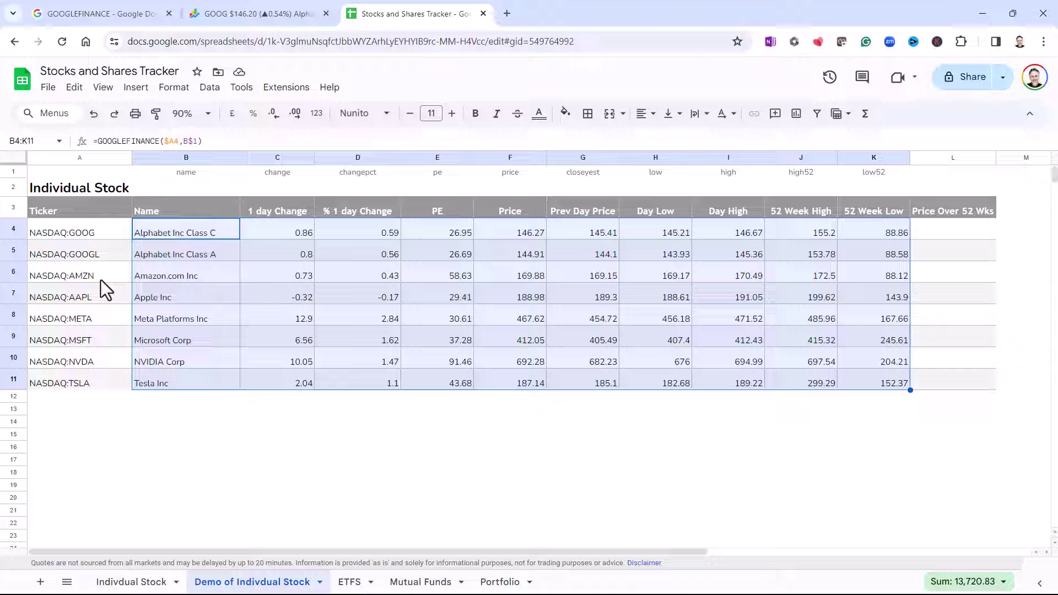
- Check C4's number format and conditional formatting rules, then go back to the Indivdual Stock sheet
click(280, 225)
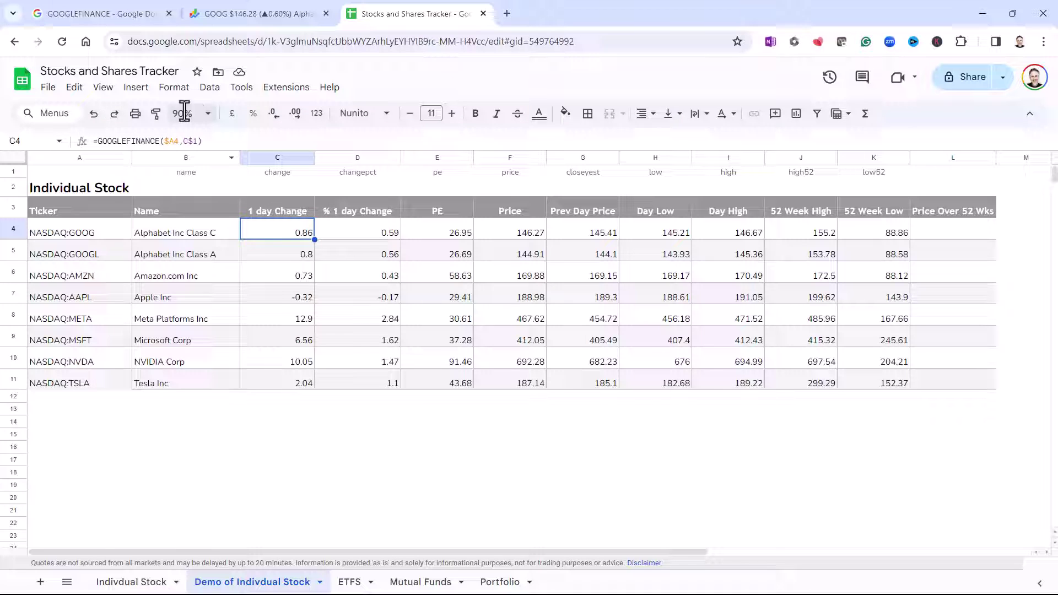
click(174, 89)
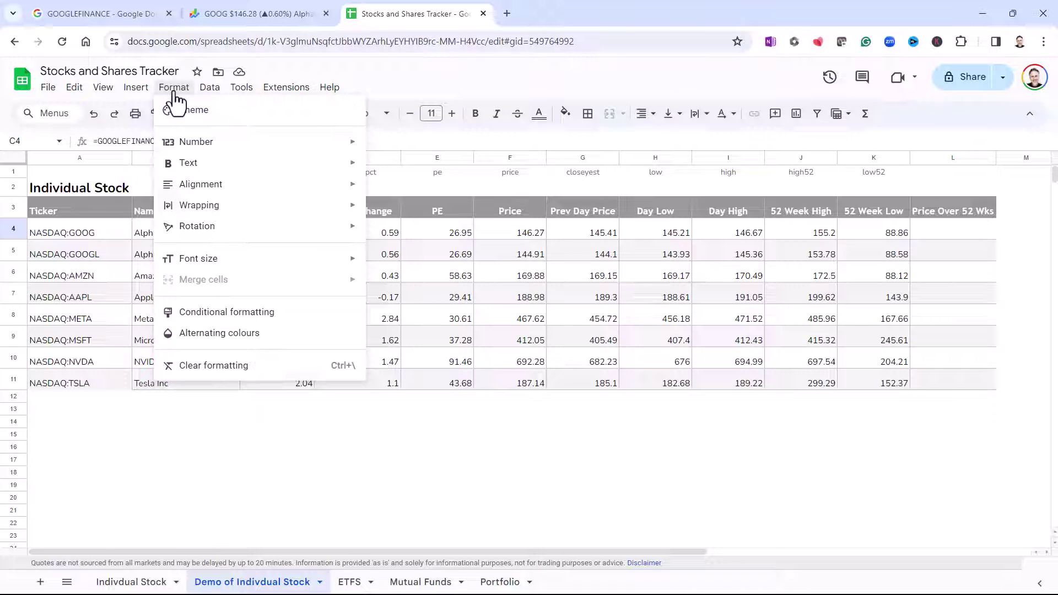
mouse_move(184, 147)
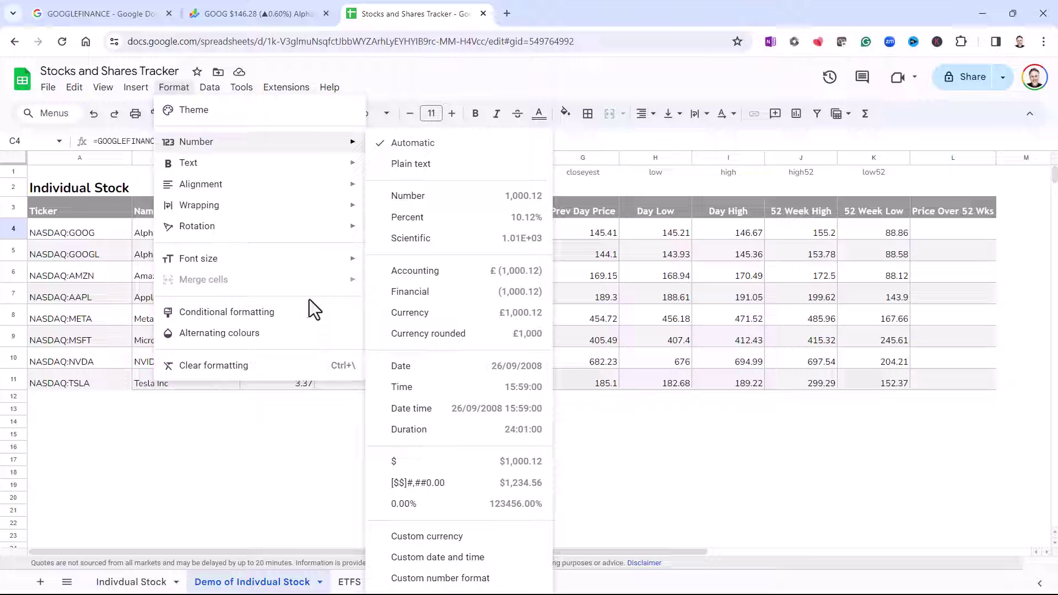
click(255, 313)
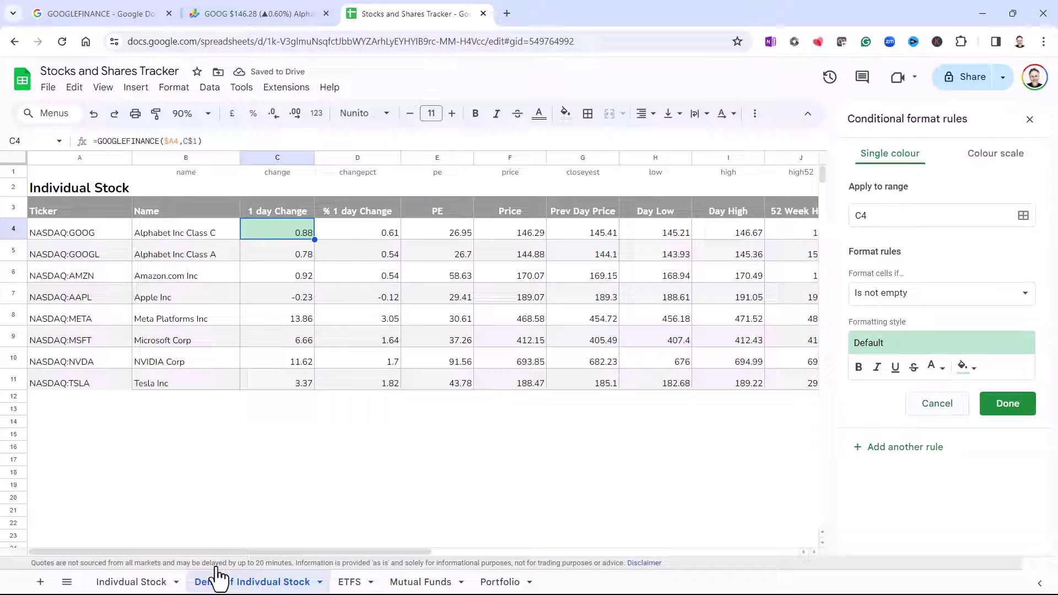
click(135, 582)
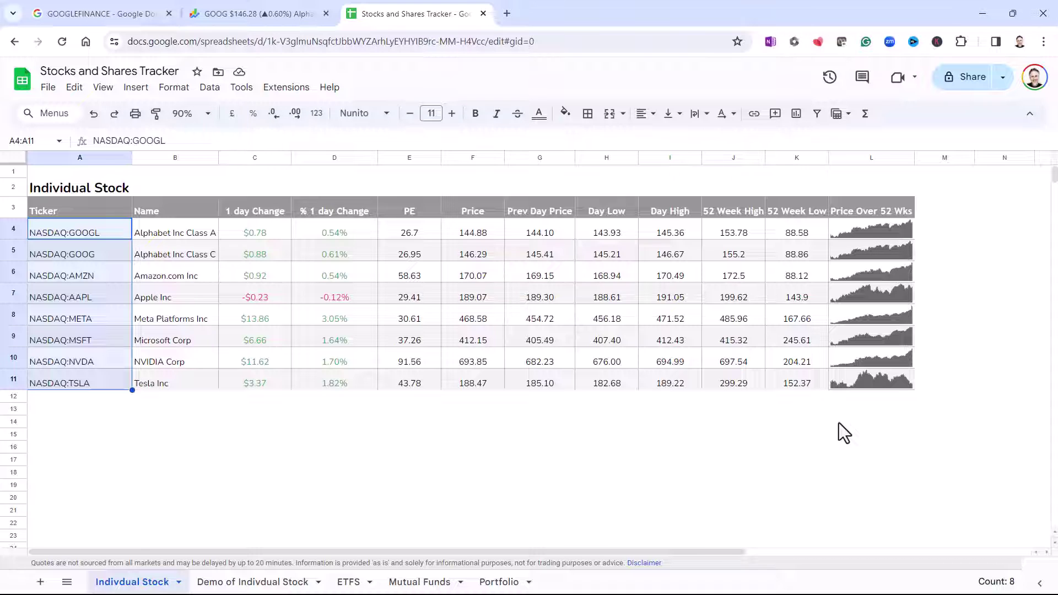
- Return to the Demo of Indivdual Stock sheet and select empty cell C15
click(248, 585)
click(247, 438)
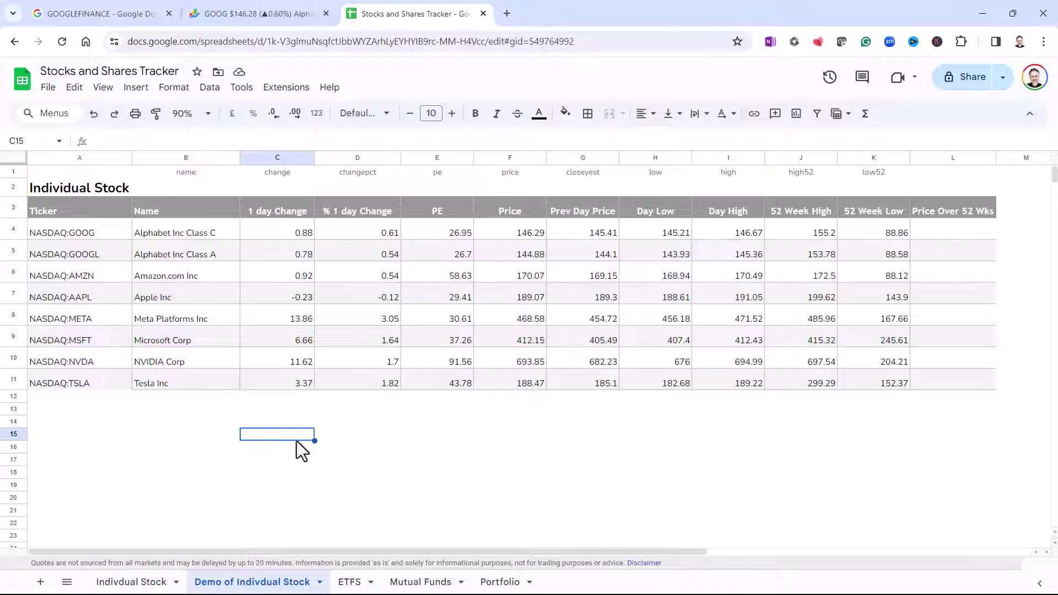
scroll(362, 448, down, 3)
scroll(363, 447, up, 2)
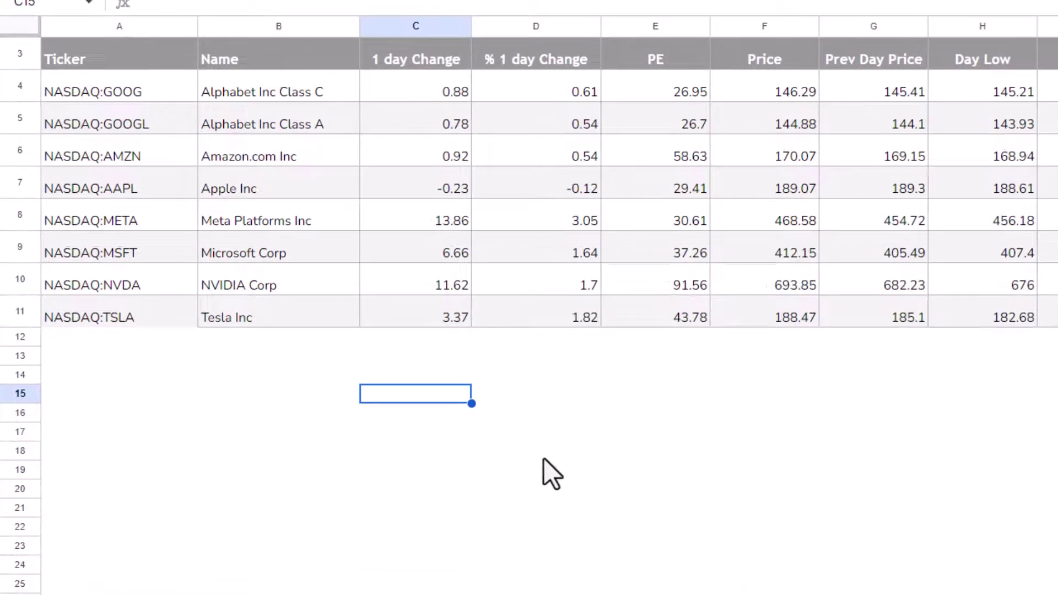
scroll(317, 452, up, 2)
- Enter =GOOGLEFINANCE(A4,"price",today()-52*7,today()) and review the returned Date/Close table
text(=goog)
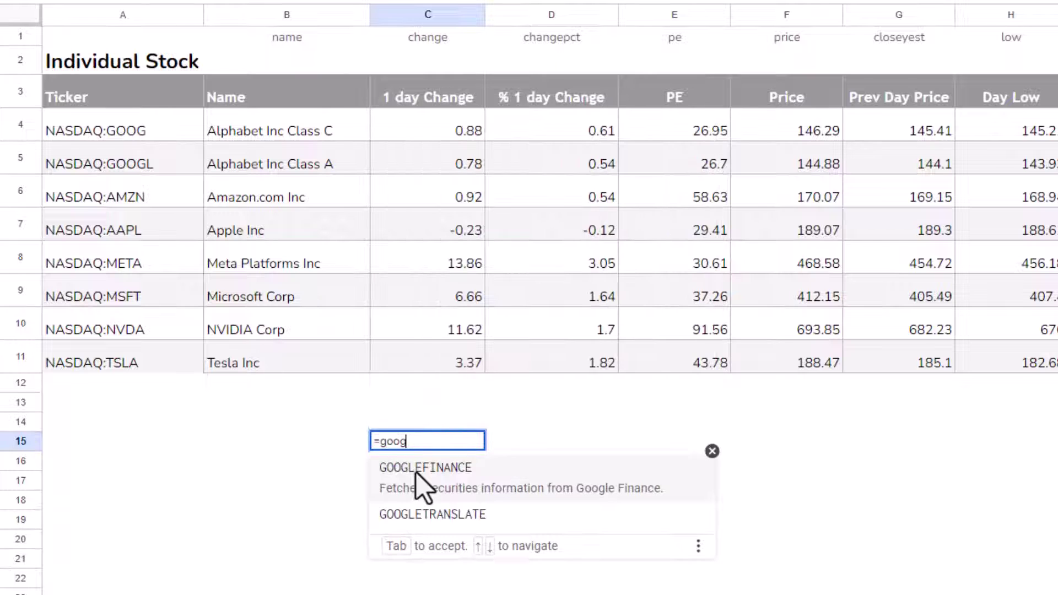
click(416, 474)
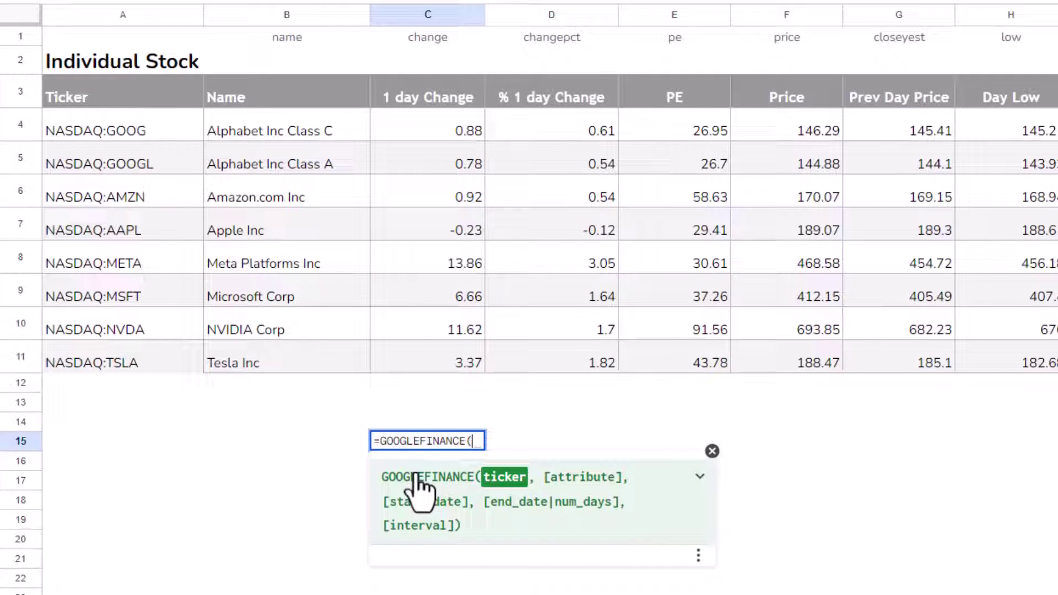
click(140, 127)
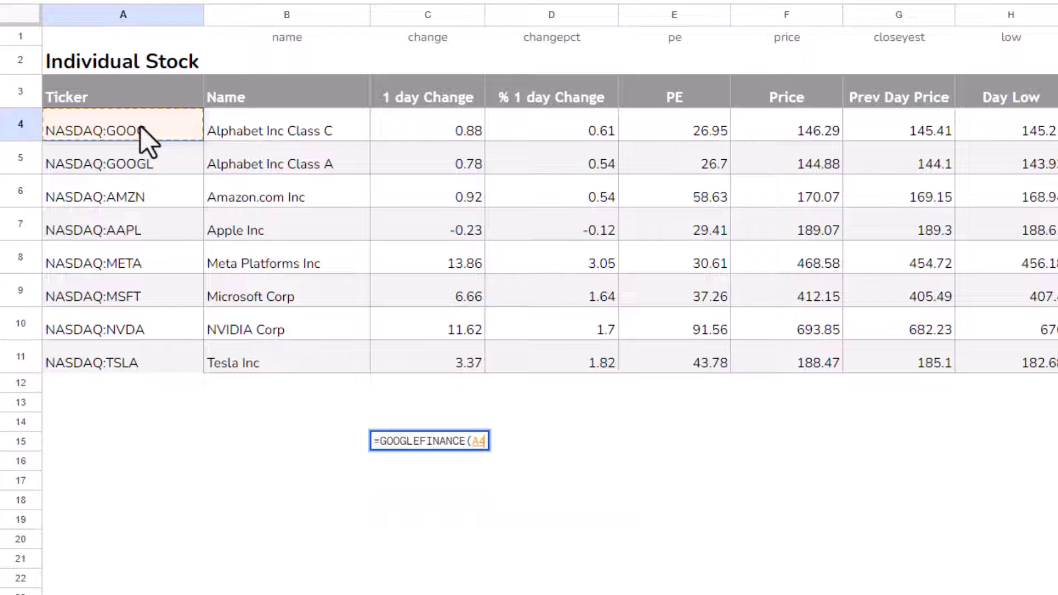
text(,)
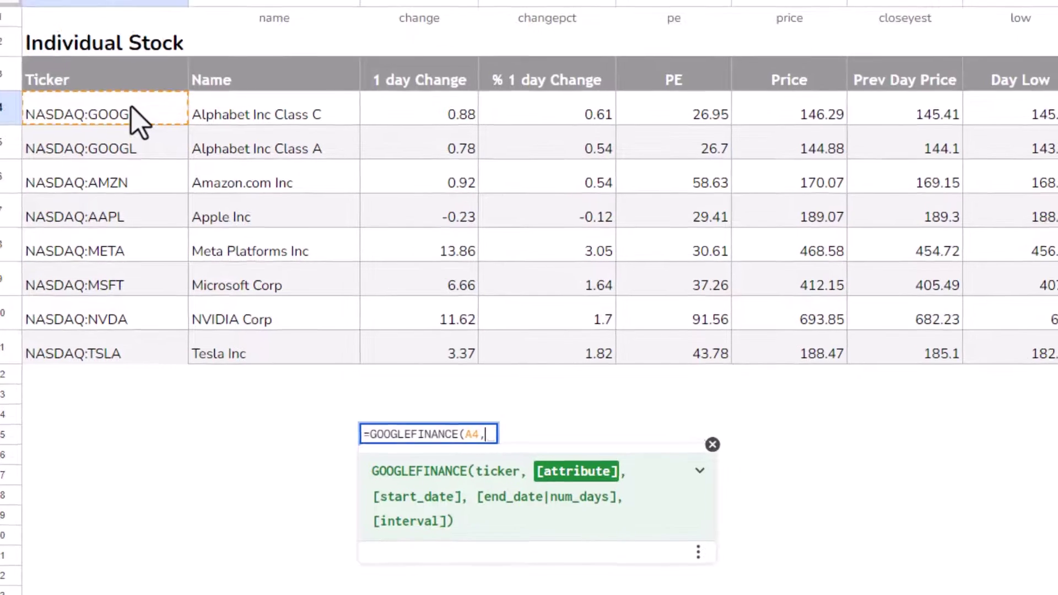
text("pr)
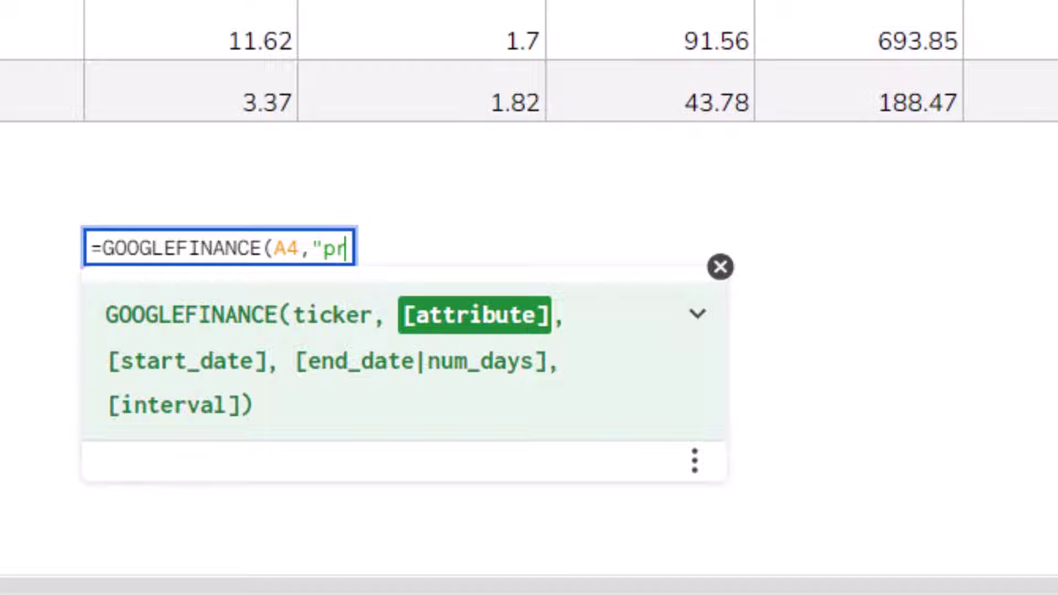
text(ice")
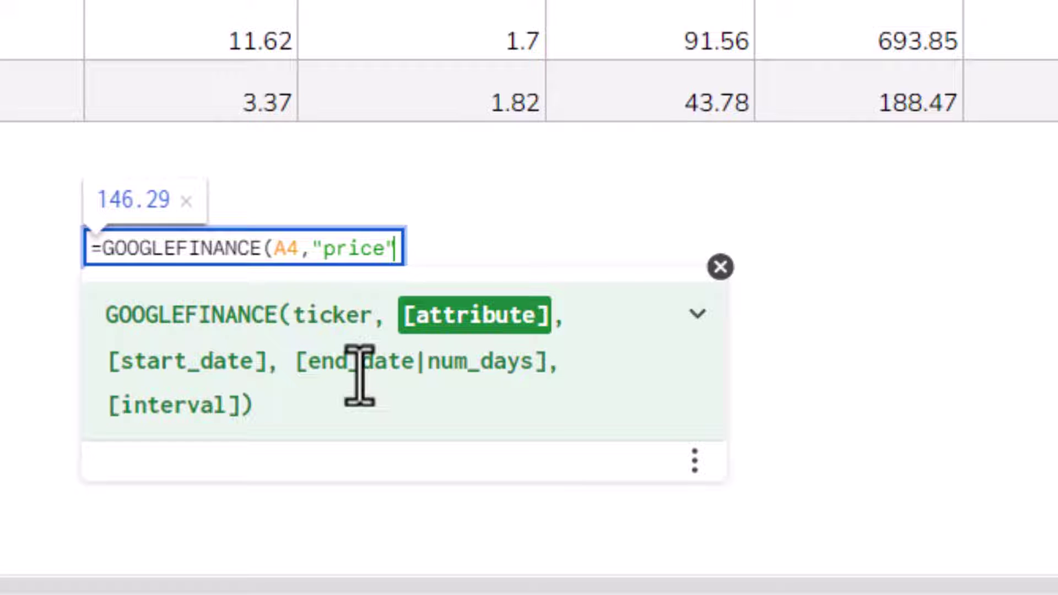
text(,)
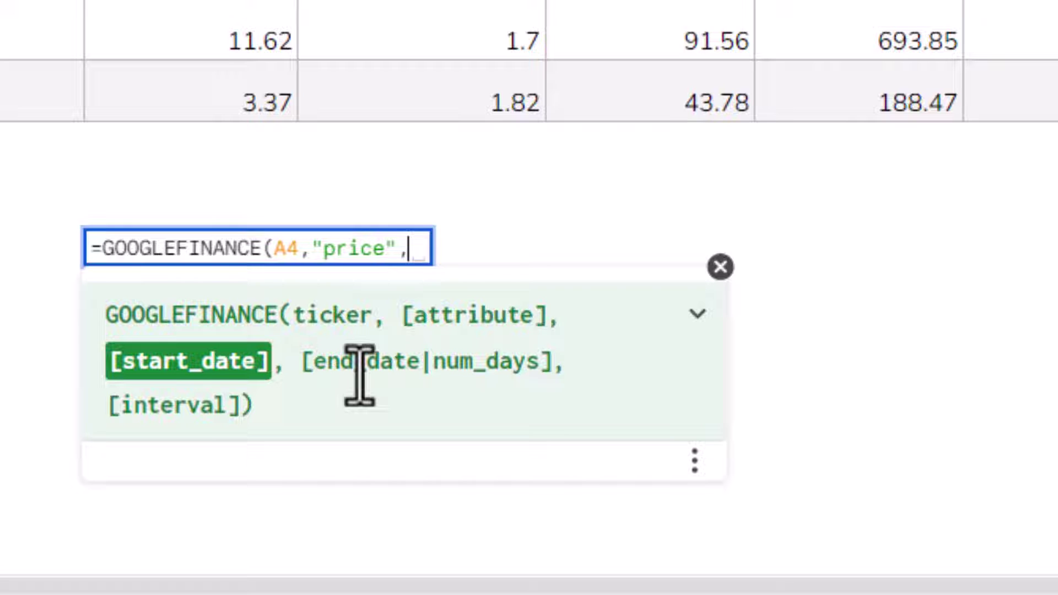
text(today)
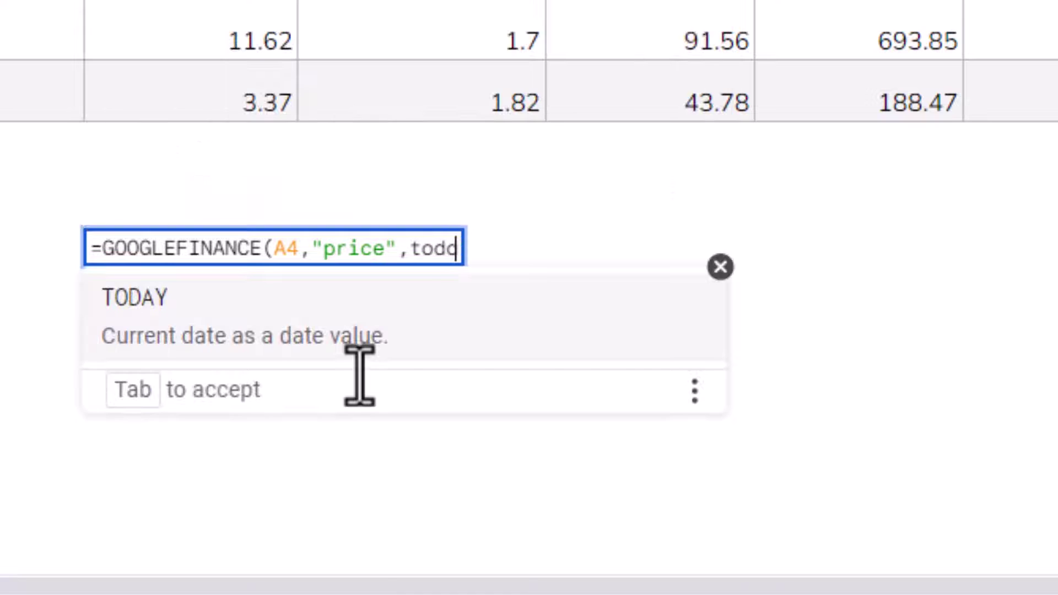
text(())
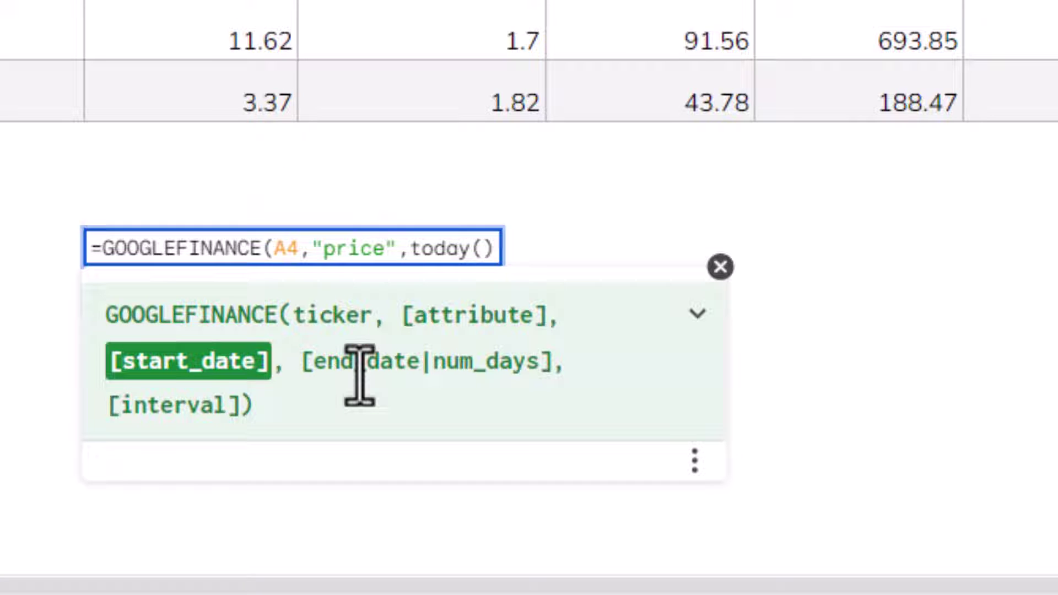
text(-)
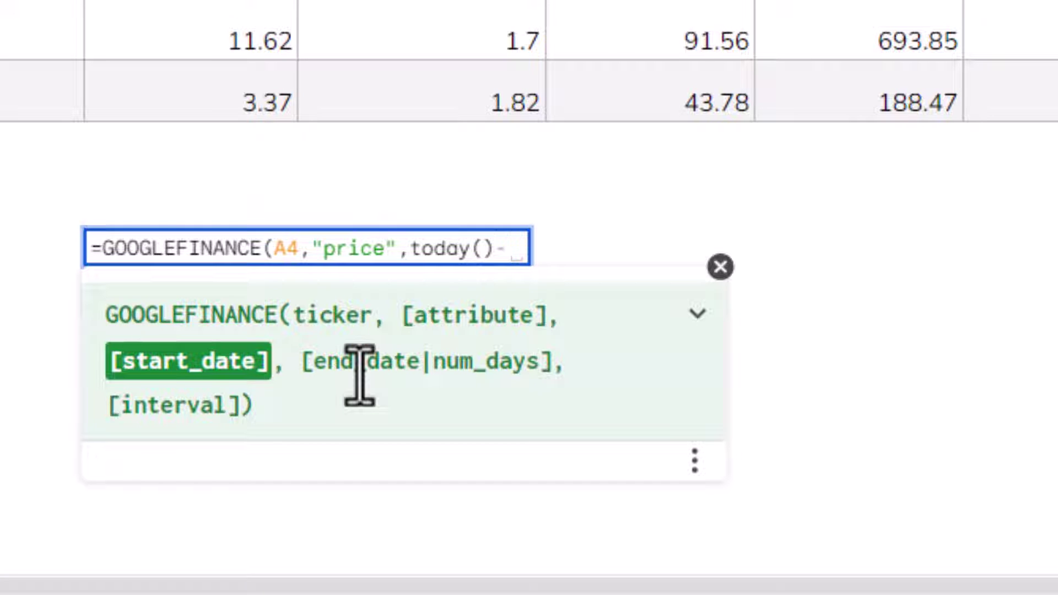
text(52)
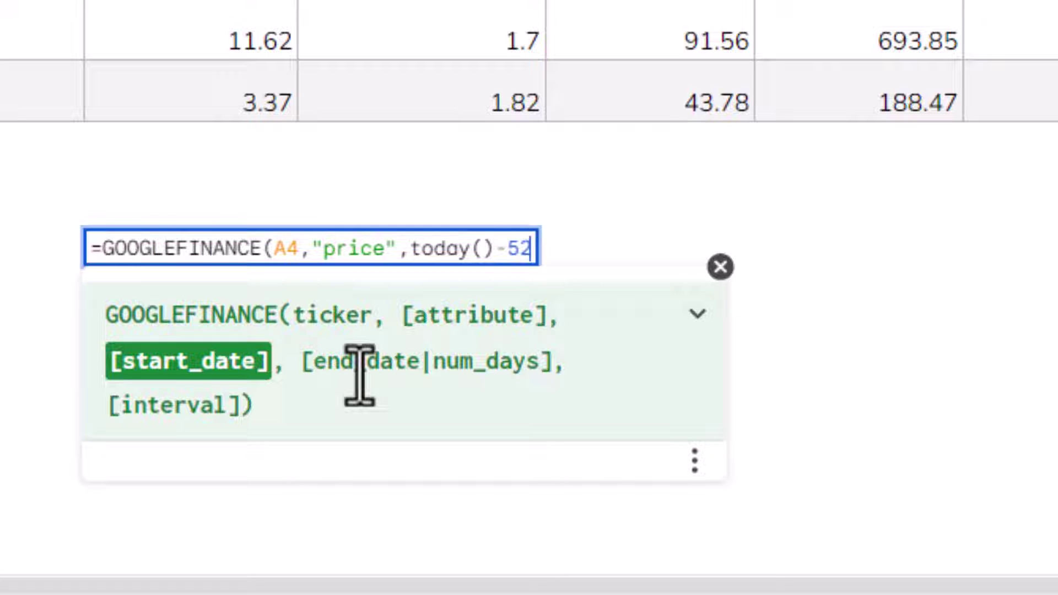
text(*7)
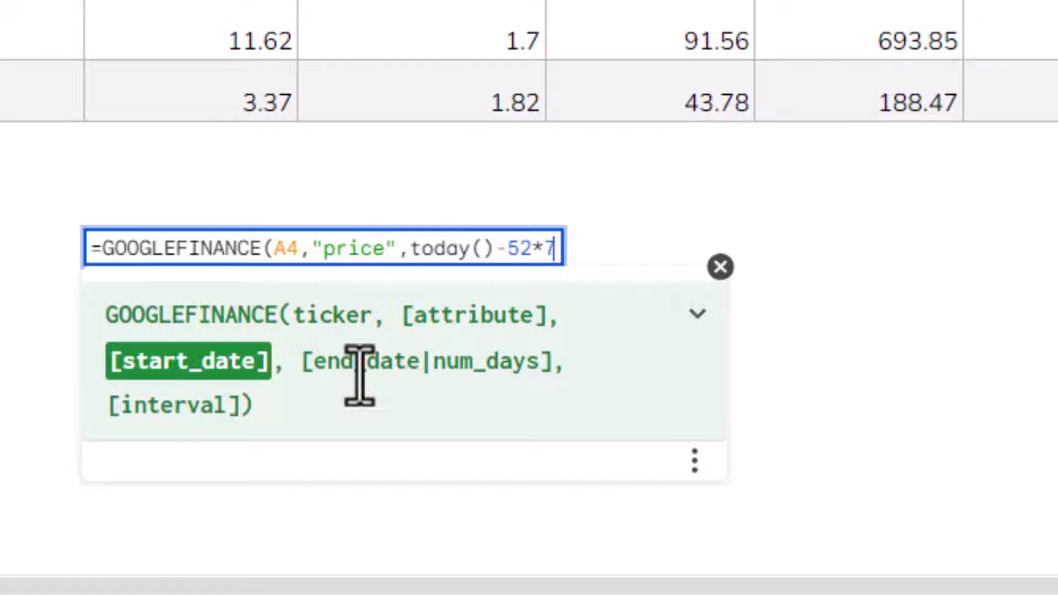
text(,)
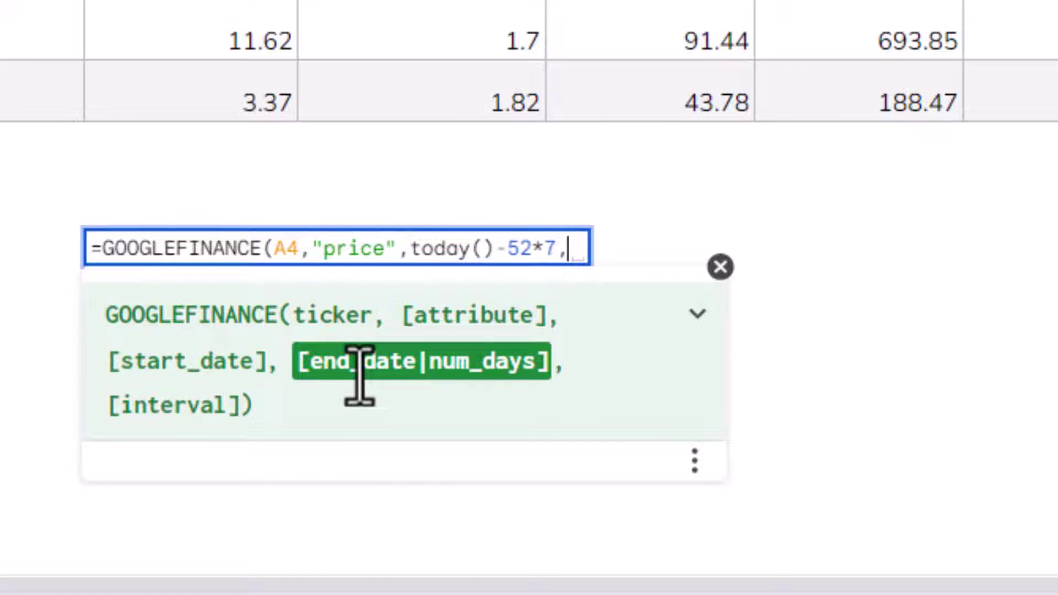
text(today())
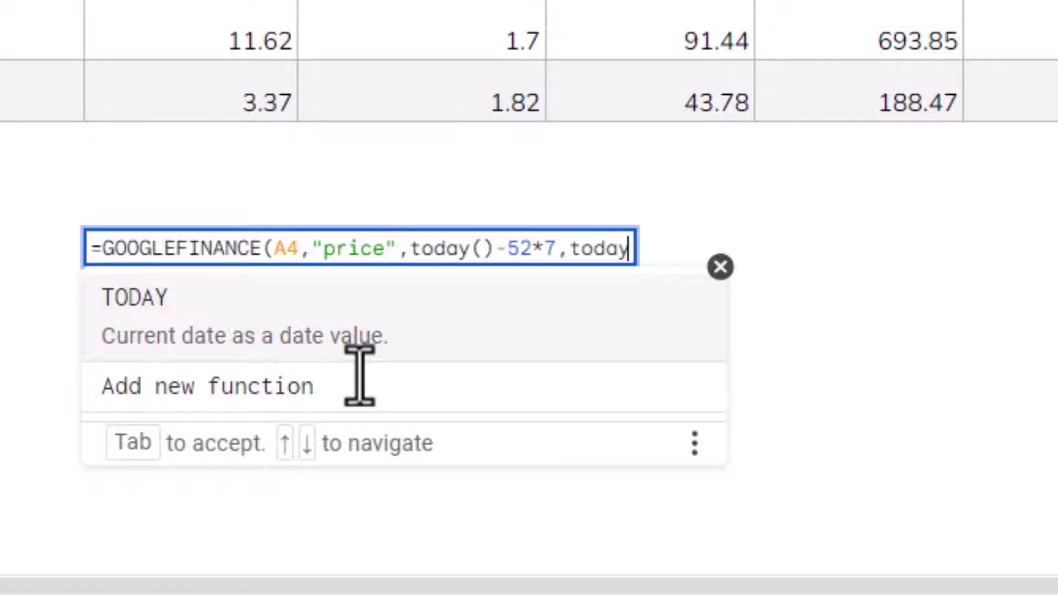
text())
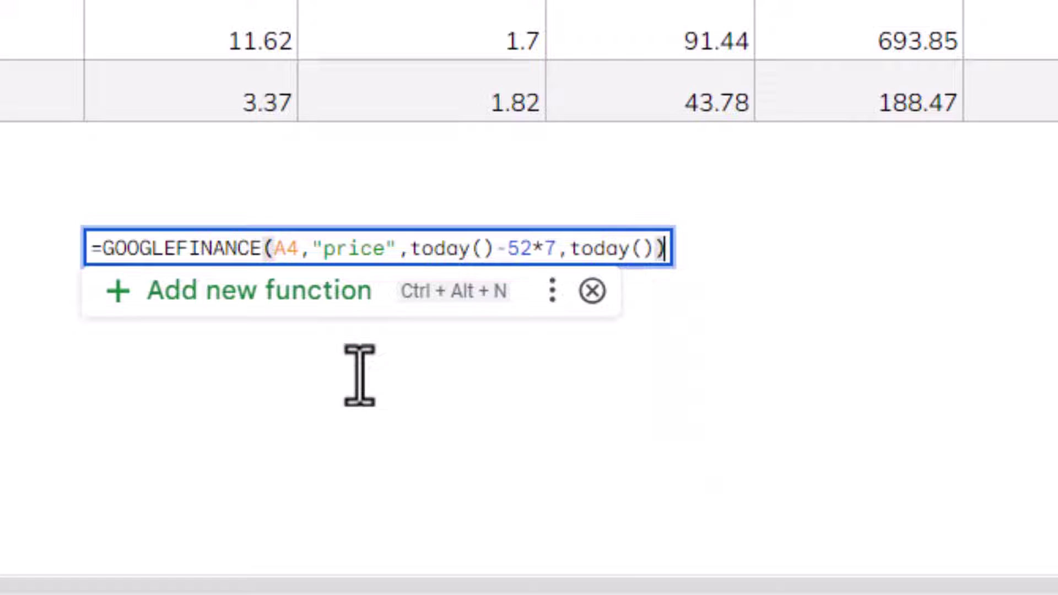
key(Return)
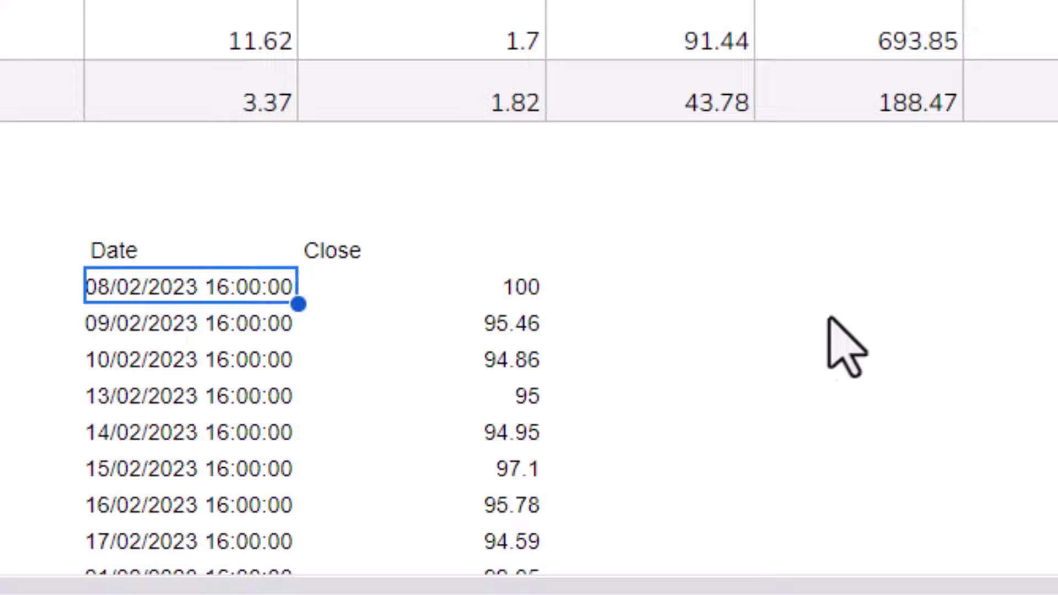
scroll(832, 330, down, 3)
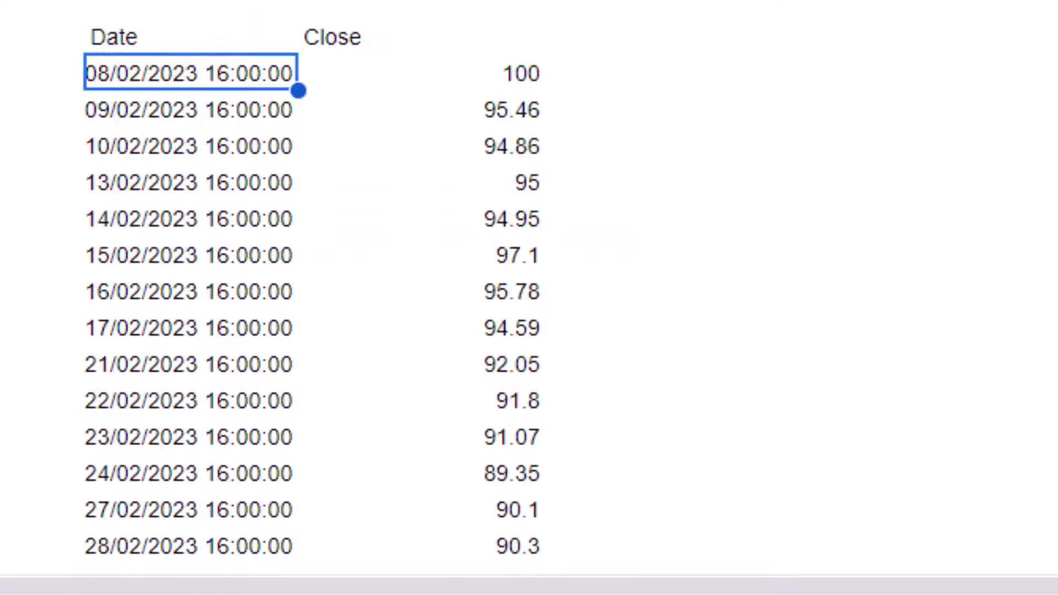
scroll(410, 165, down, 15)
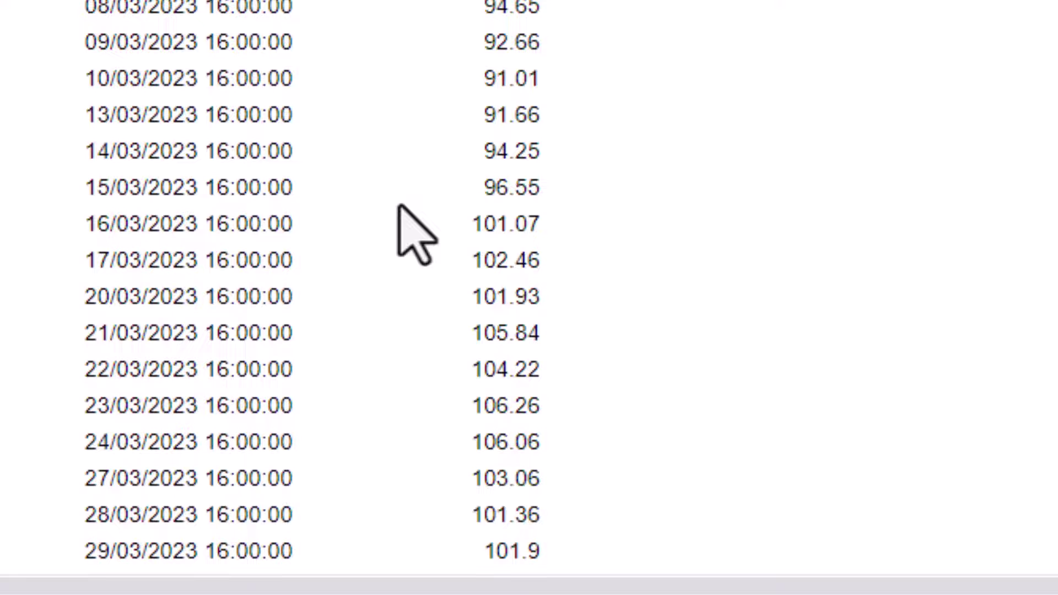
scroll(400, 194, up, 20)
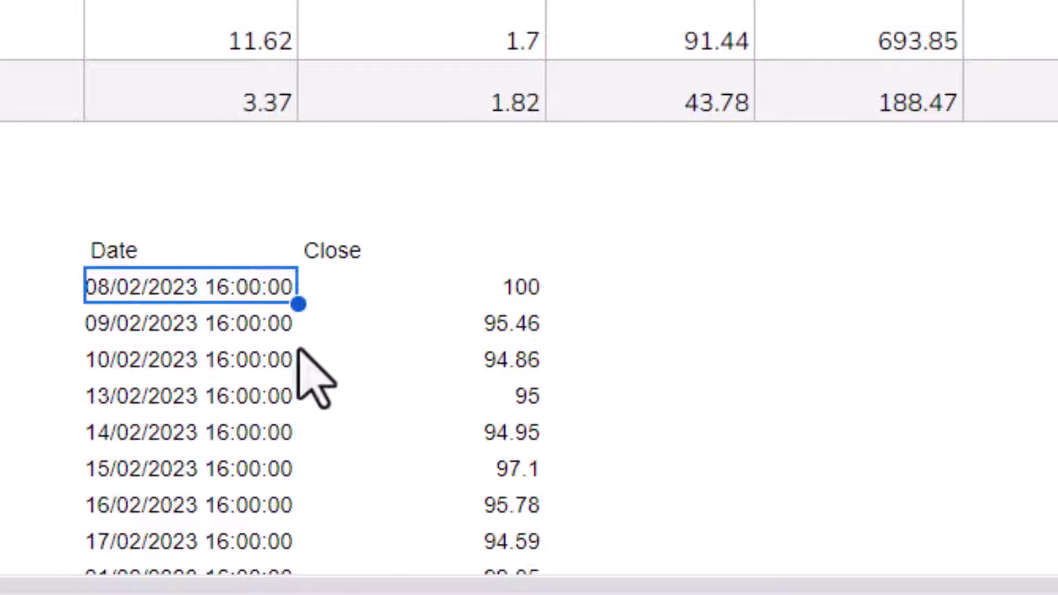
- Wrap the price formula as =INDEX(GOOGLEFINANCE(...),,2) so only Close prices remain
key(Up)
key(Right)
key(Right)
key(Right)
click(156, 251)
double_click(156, 250)
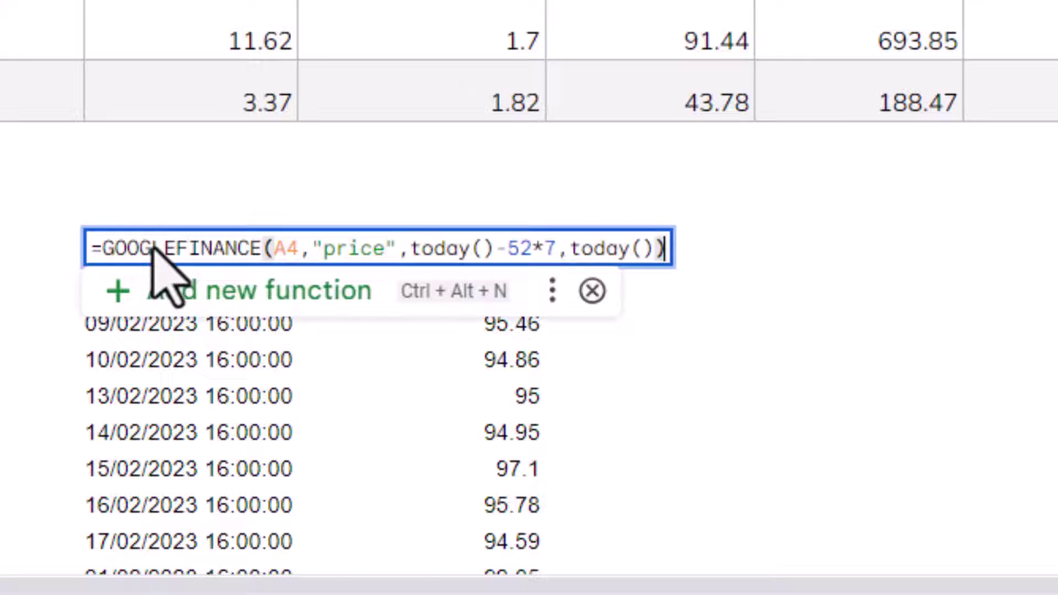
click(93, 249)
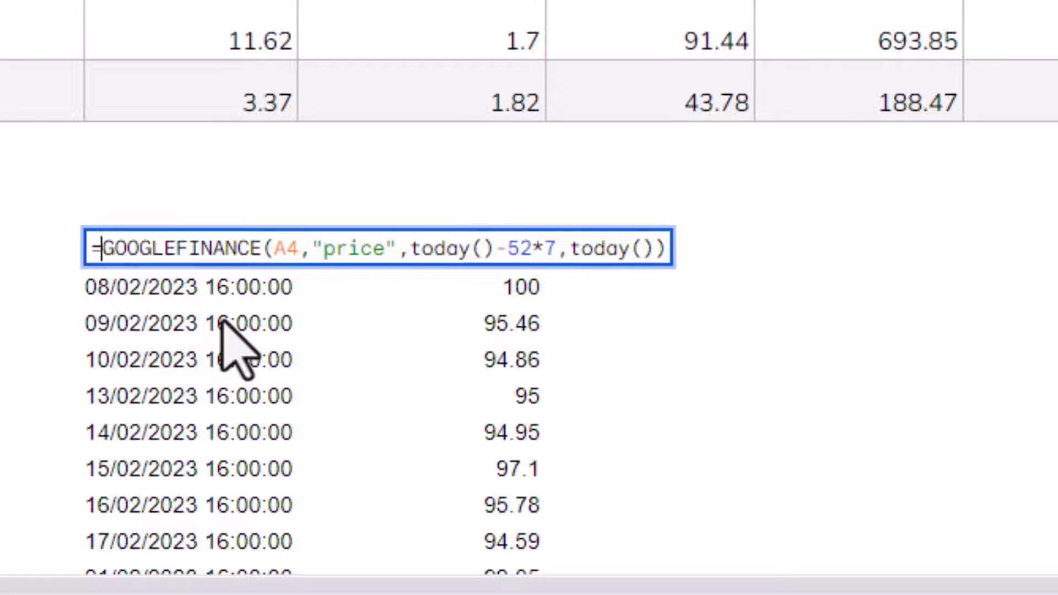
text(INDEX()
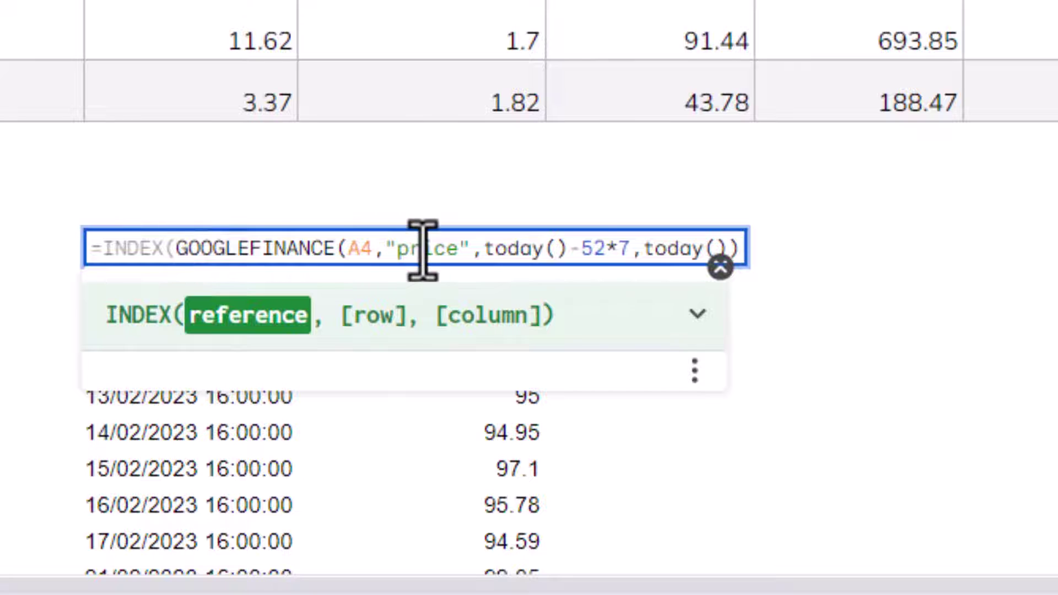
click(741, 248)
text(,)
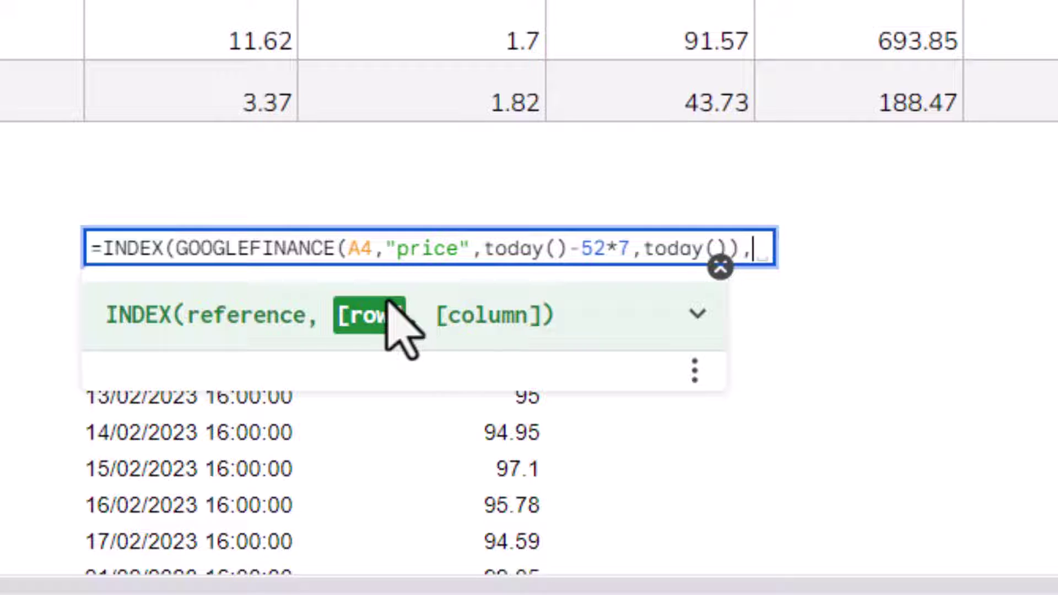
text(,)
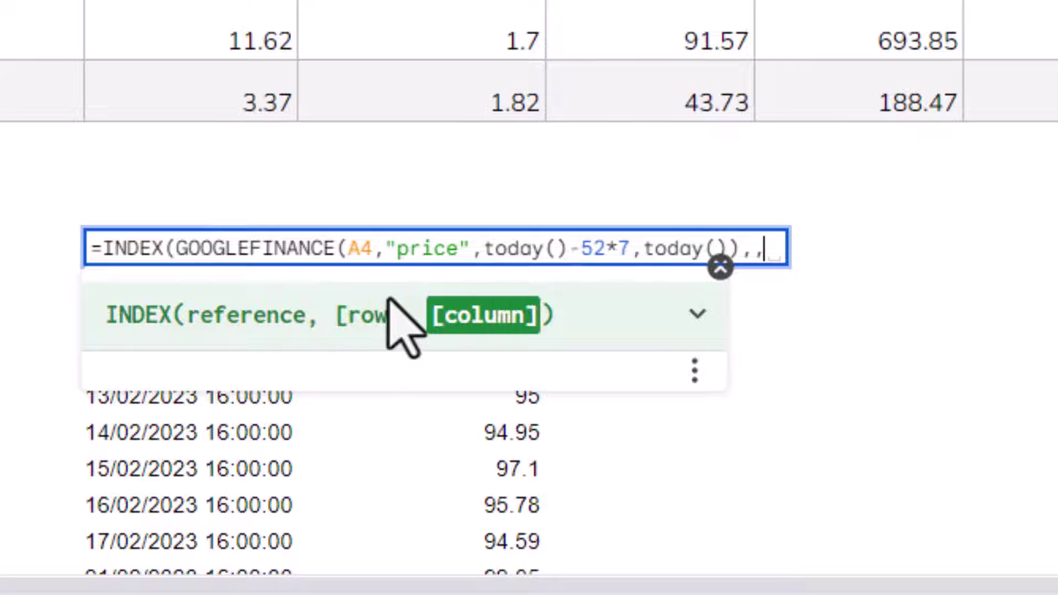
text(2)
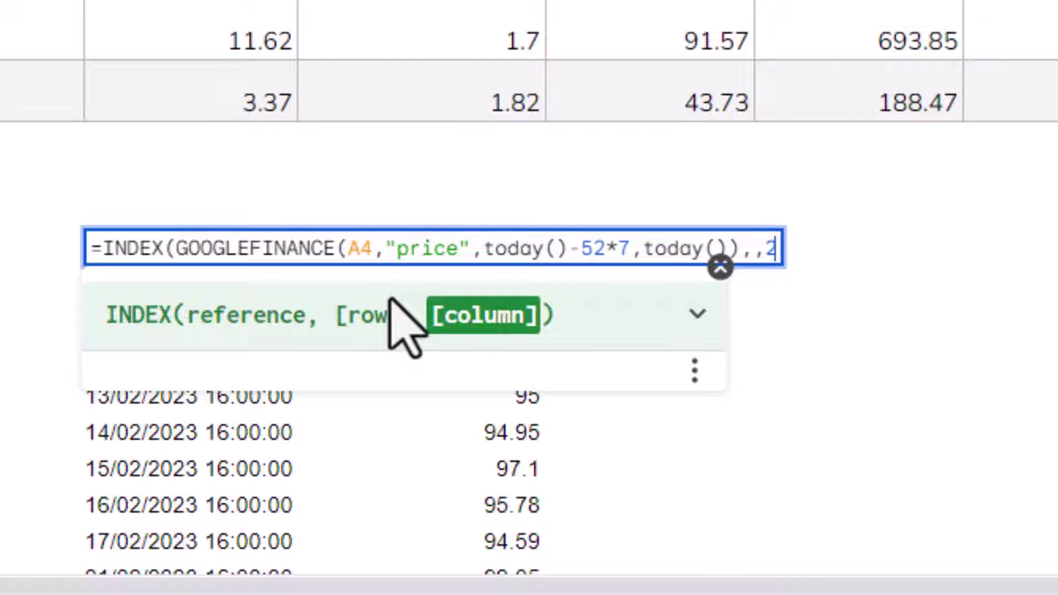
text())
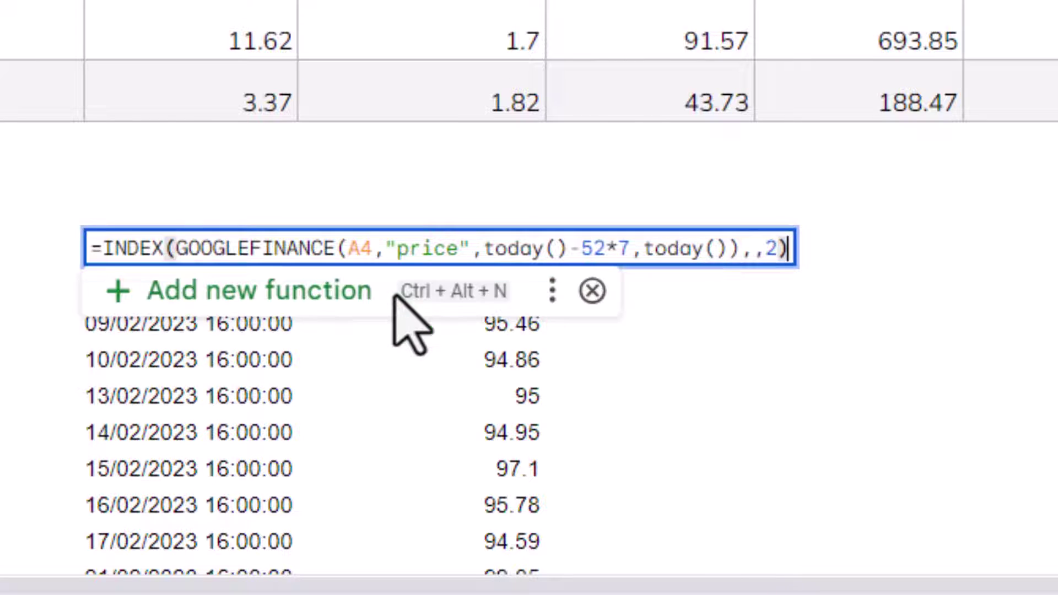
key(Return)
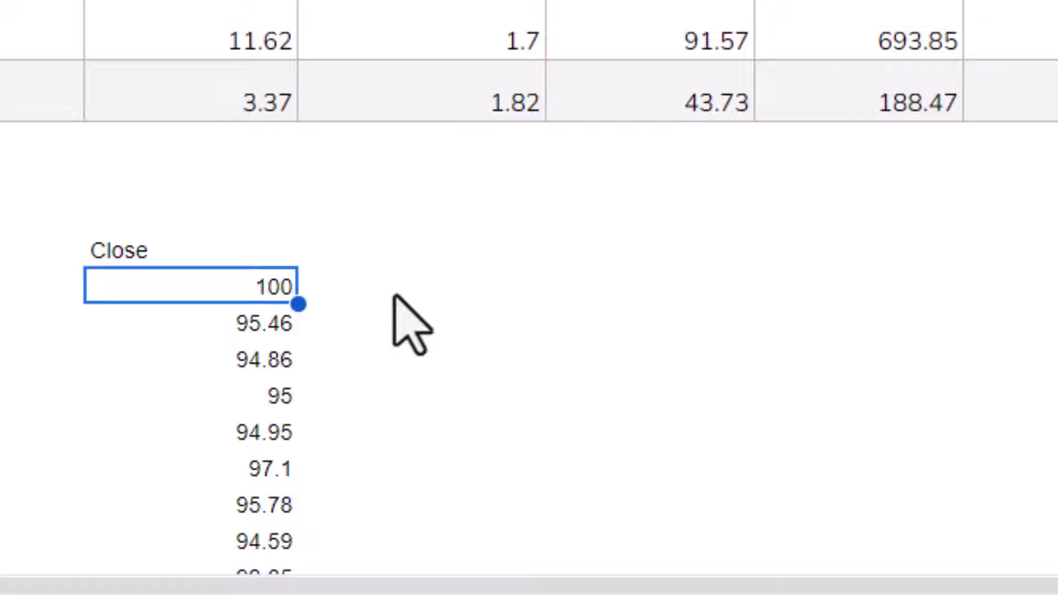
- Reopen the Close formula and start wrapping it in SPARKLINE( after the equals sign
click(214, 246)
double_click(142, 245)
click(101, 248)
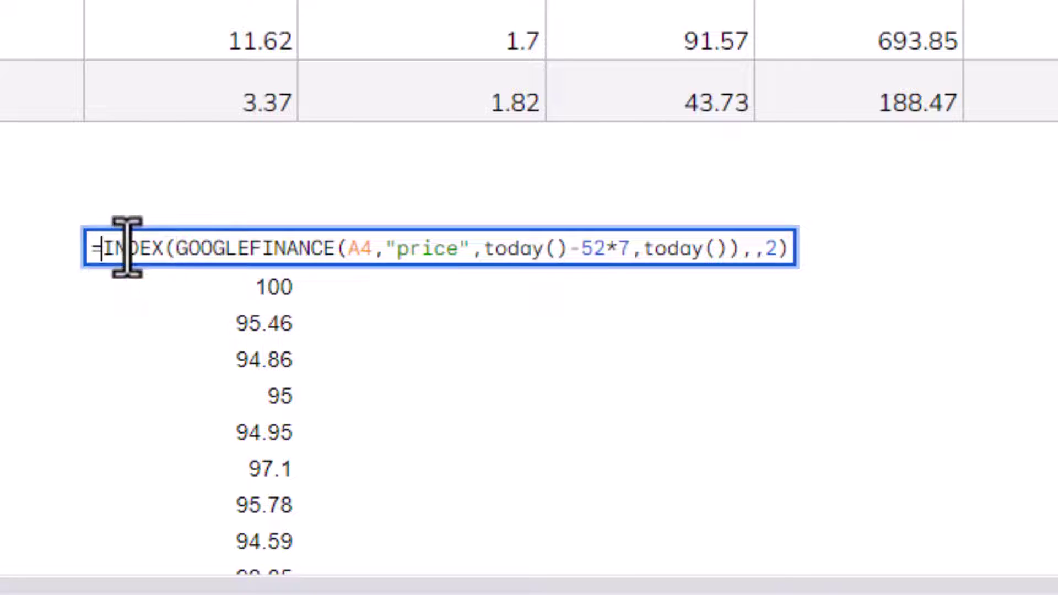
text(SPAR)
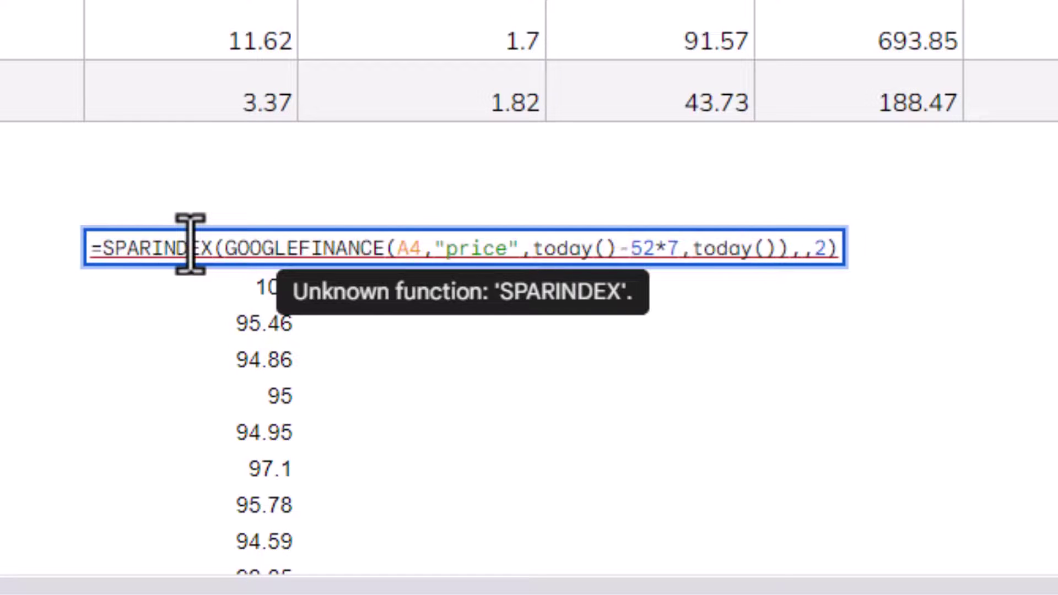
text(KLINE()
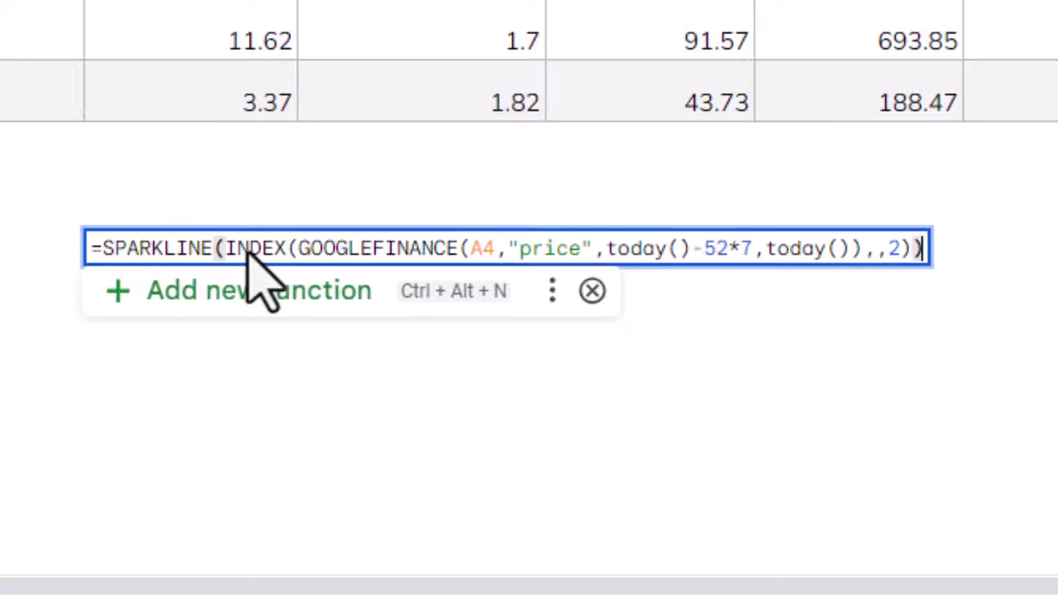
- Expand the SPARKLINE help and select the example options {"charttype","bar";"max",50}
click(910, 249)
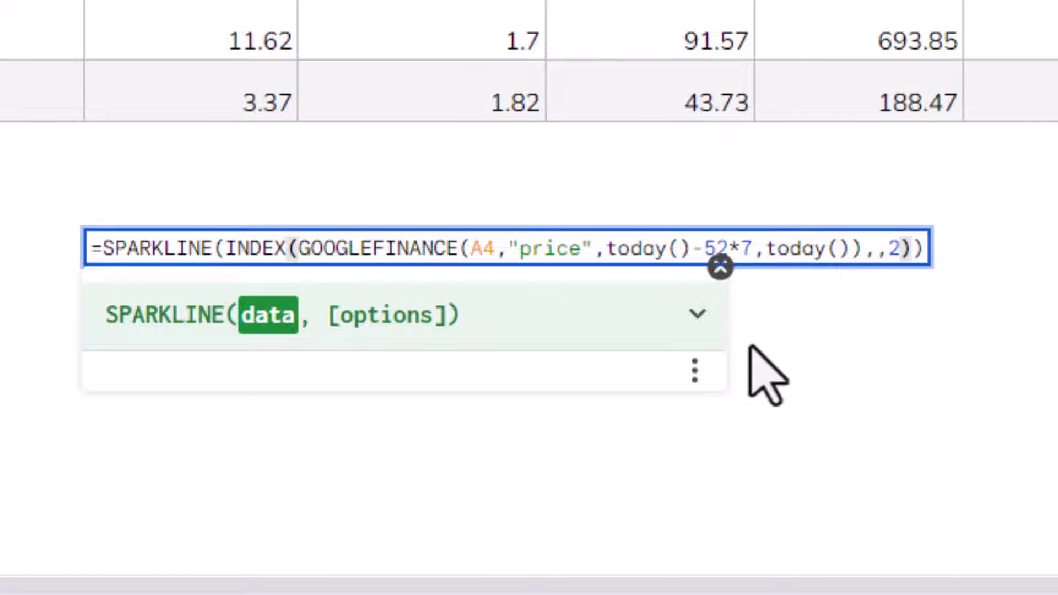
click(698, 316)
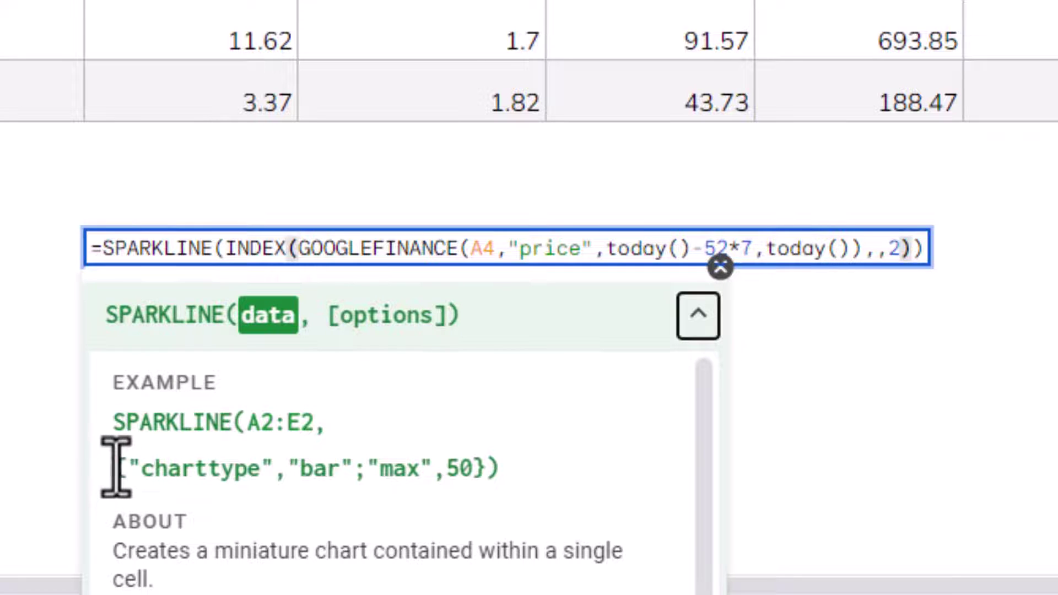
drag(115, 468, 610, 439)
- Paste the copied chart options into the SPARKLINE formula as its second argument
key(ctrl+c)
click(910, 259)
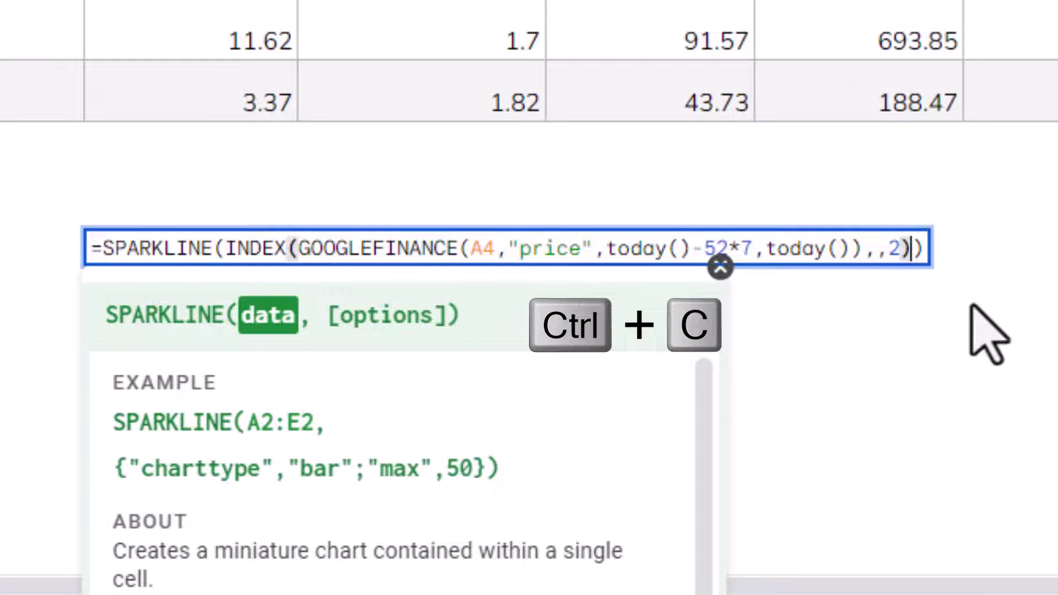
text(,)
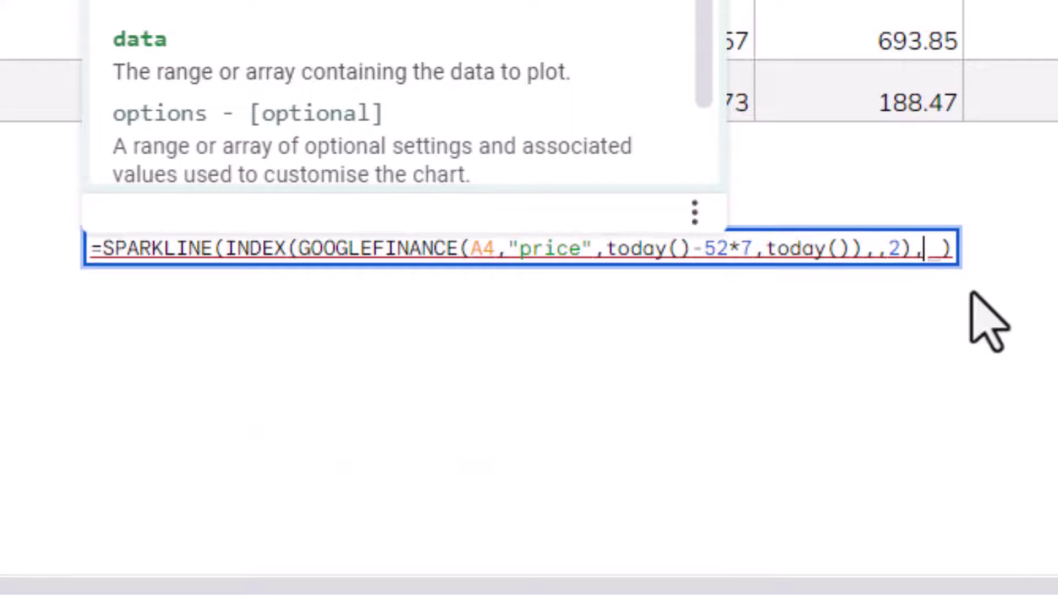
key(ctrl+v)
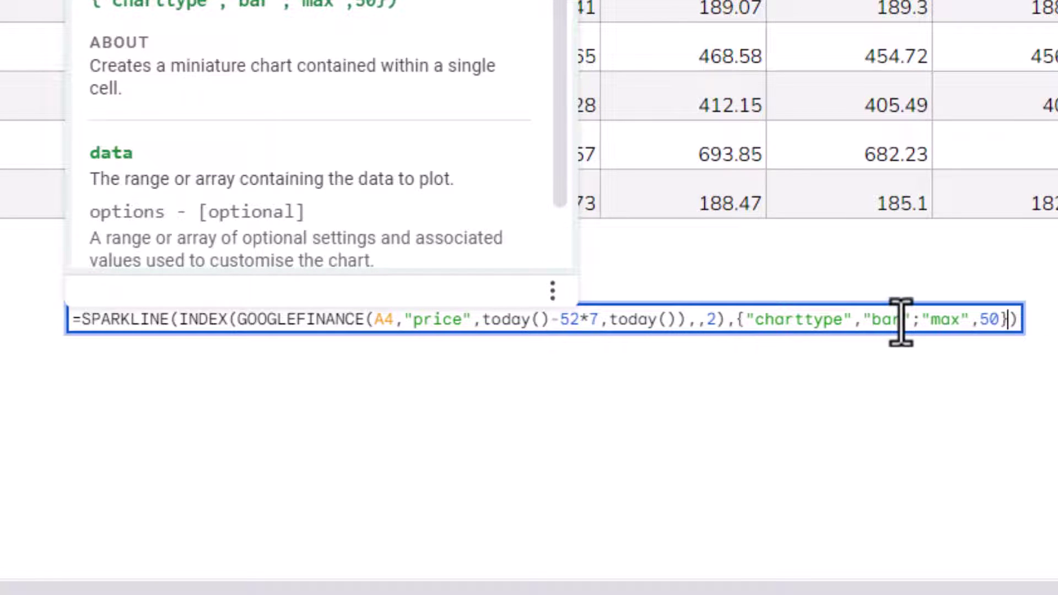
- Change the options to charttype "column" and colour "grey" and commit the sparkline
drag(900, 320, 871, 320)
text(column)
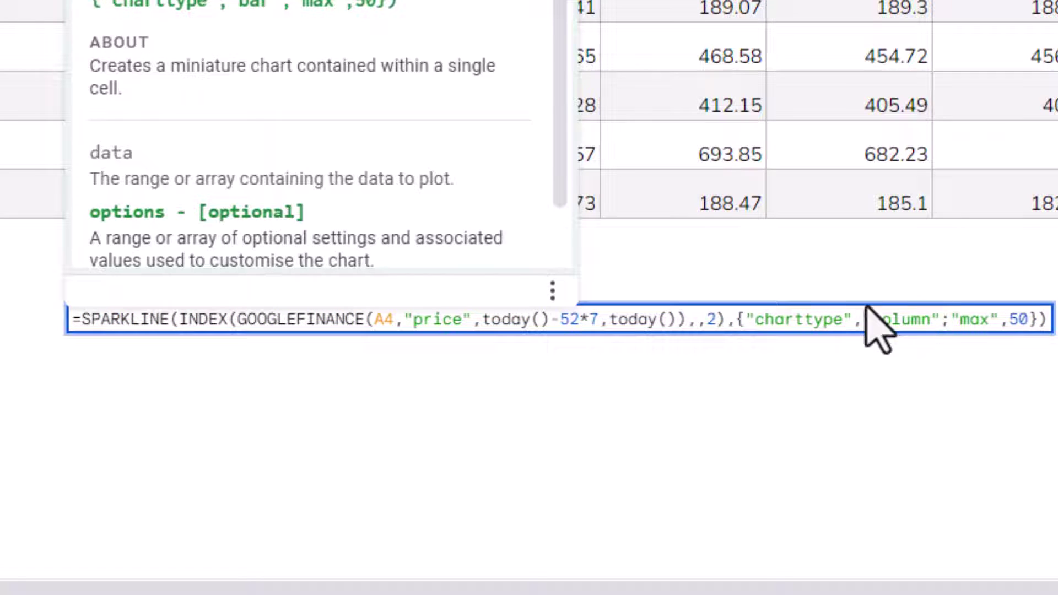
double_click(978, 320)
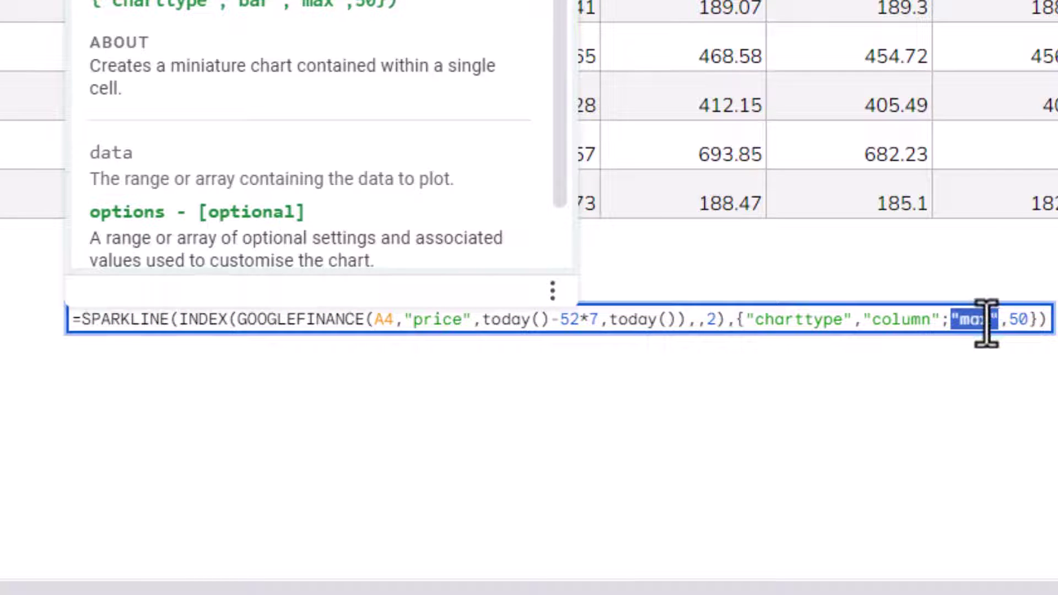
key(Right)
key(BackSpace)
key(BackSpace)
key(BackSpace)
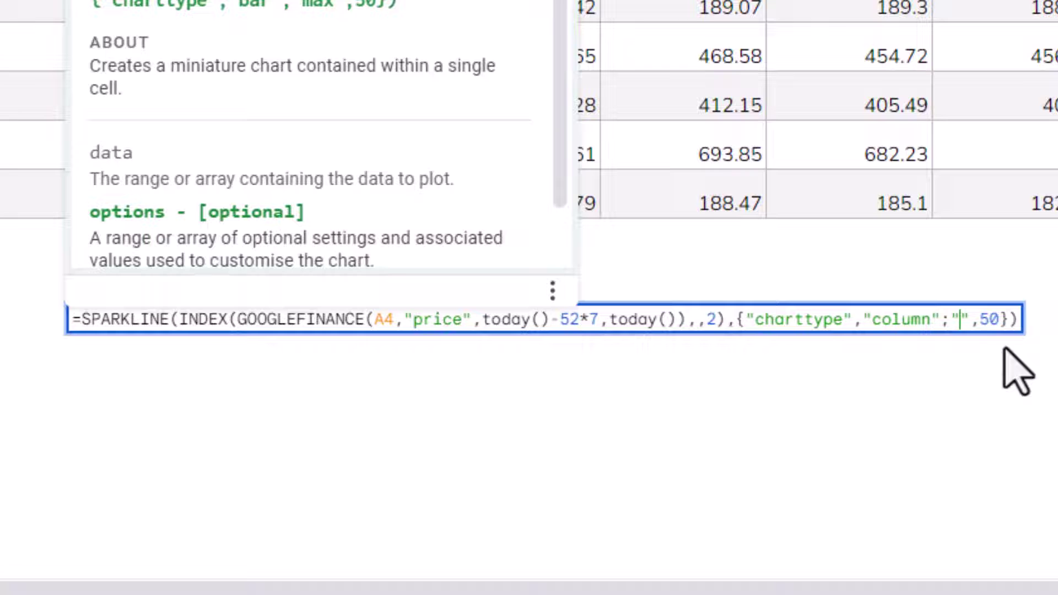
text(colou)
text(r)
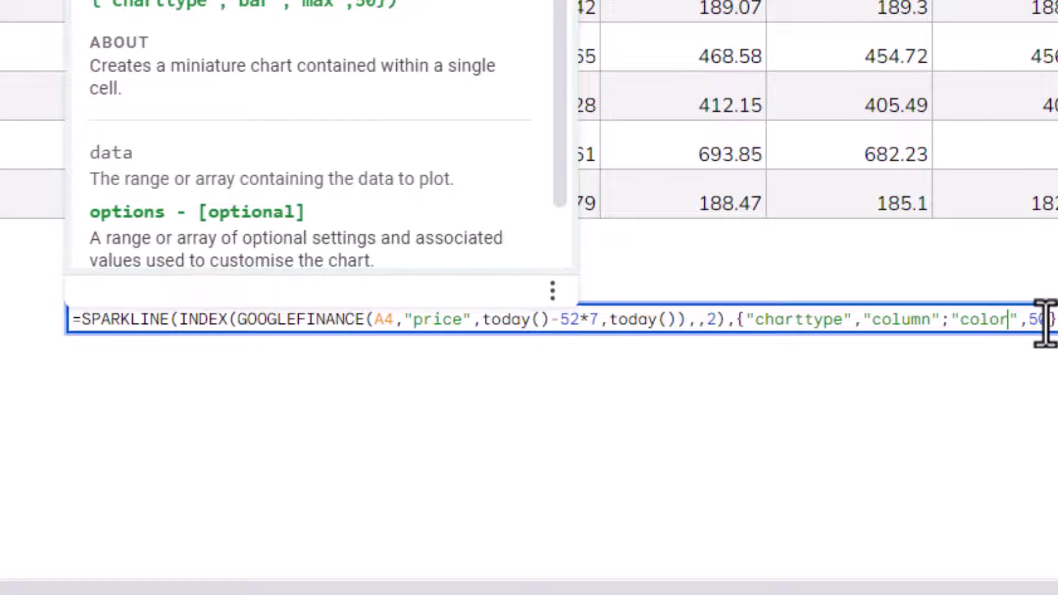
double_click(1039, 319)
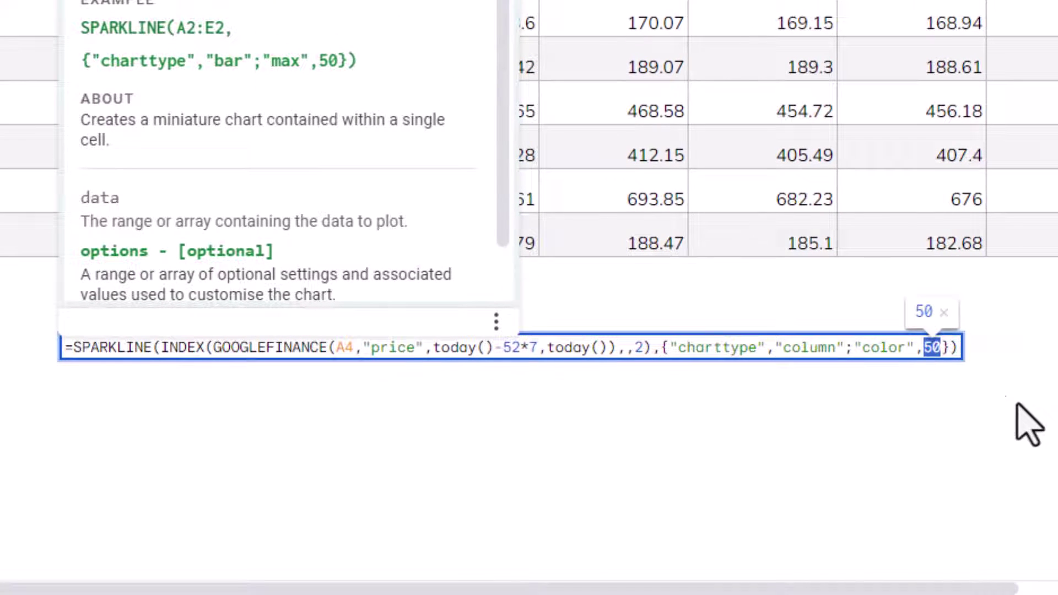
text(")
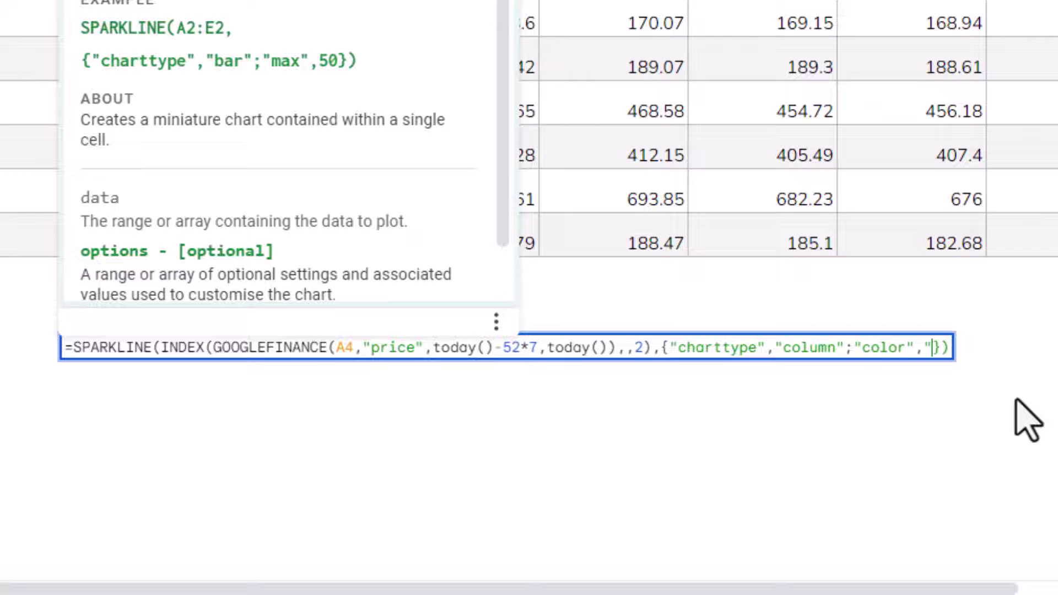
text(grey)
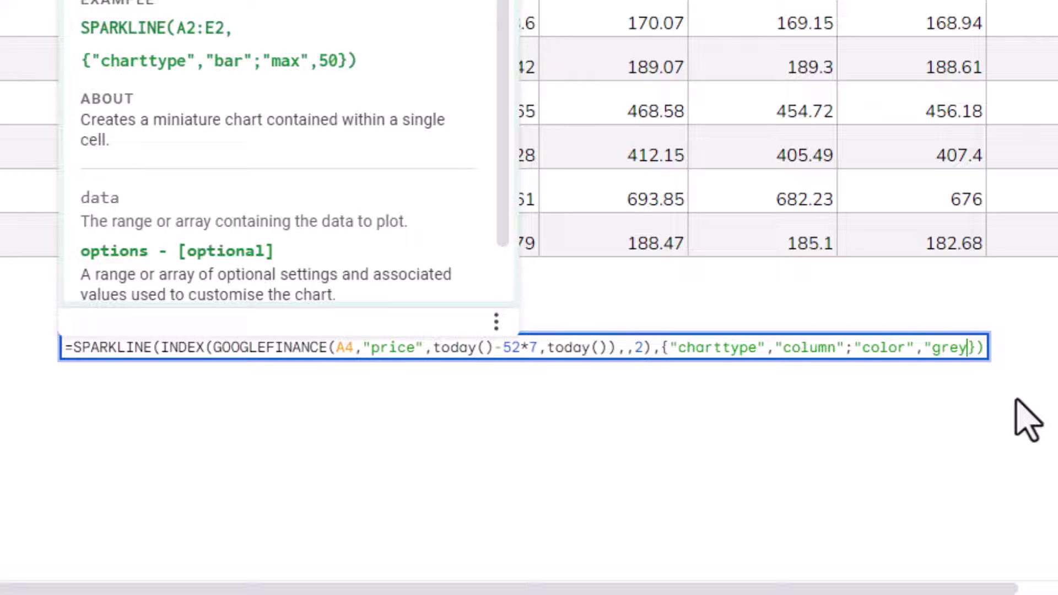
text(")
key(Return)
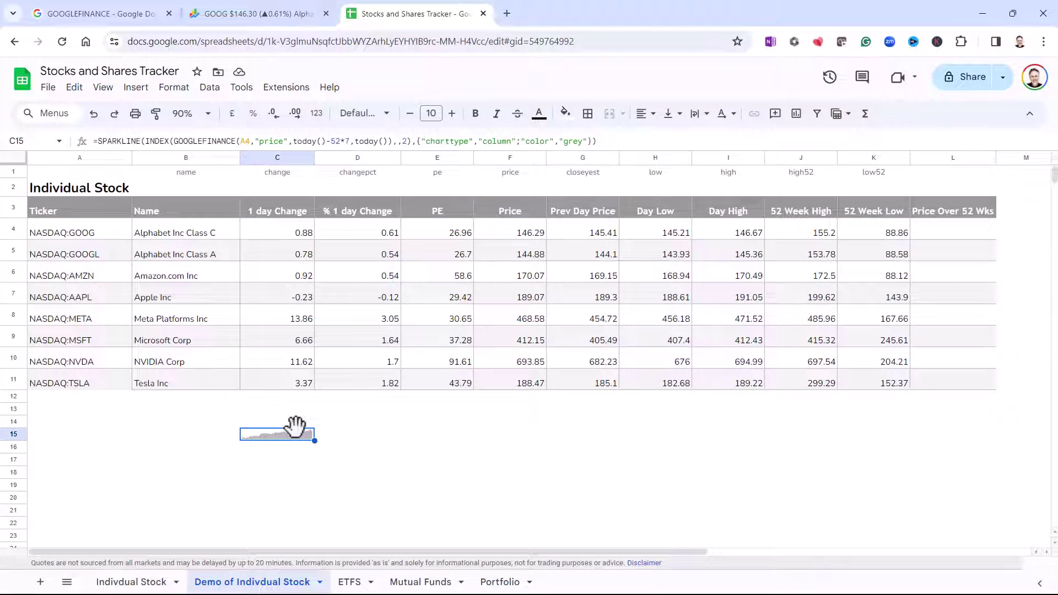
- Move the grey sparkline into L4 under Price Over 52 Wks and copy it down to L11
drag(194, 361, 1049, 214)
drag(751, 359, 968, 385)
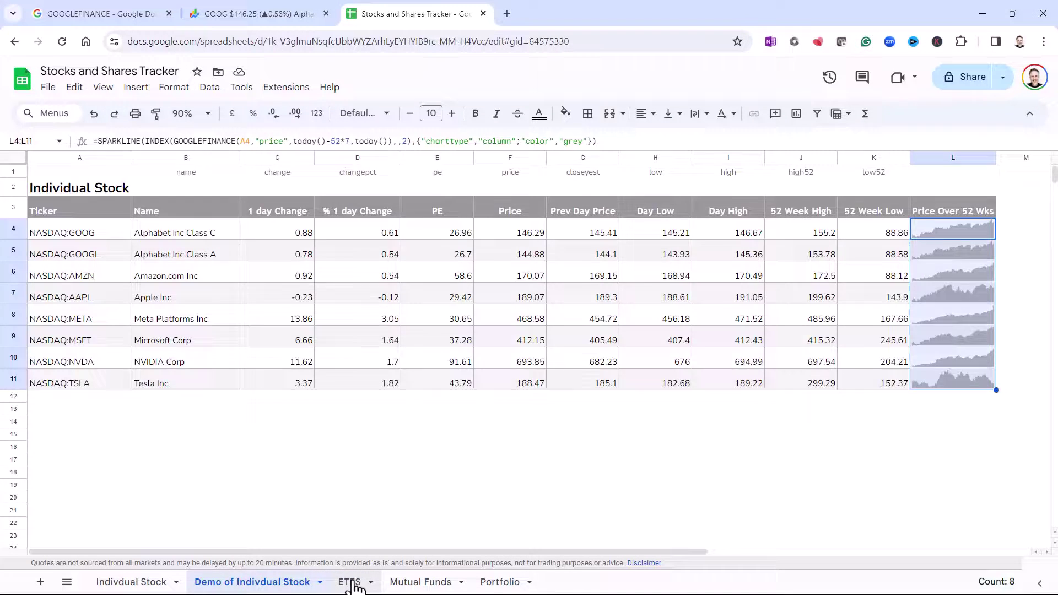
- Go via ETFS to Mutual Funds and inspect F4's morningstarrating and G4's expenseratio formulas
click(351, 582)
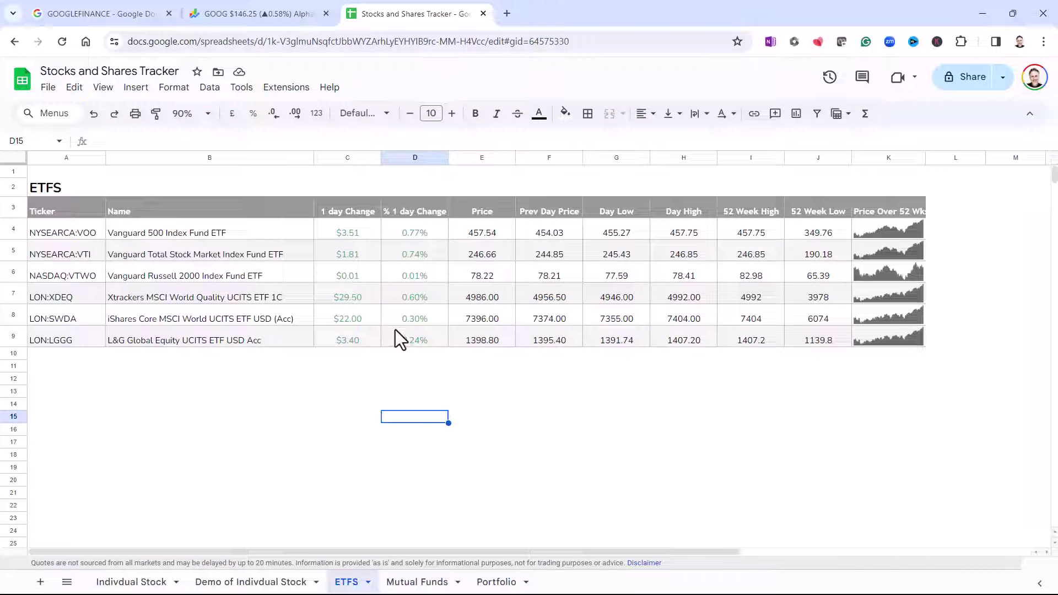
click(419, 583)
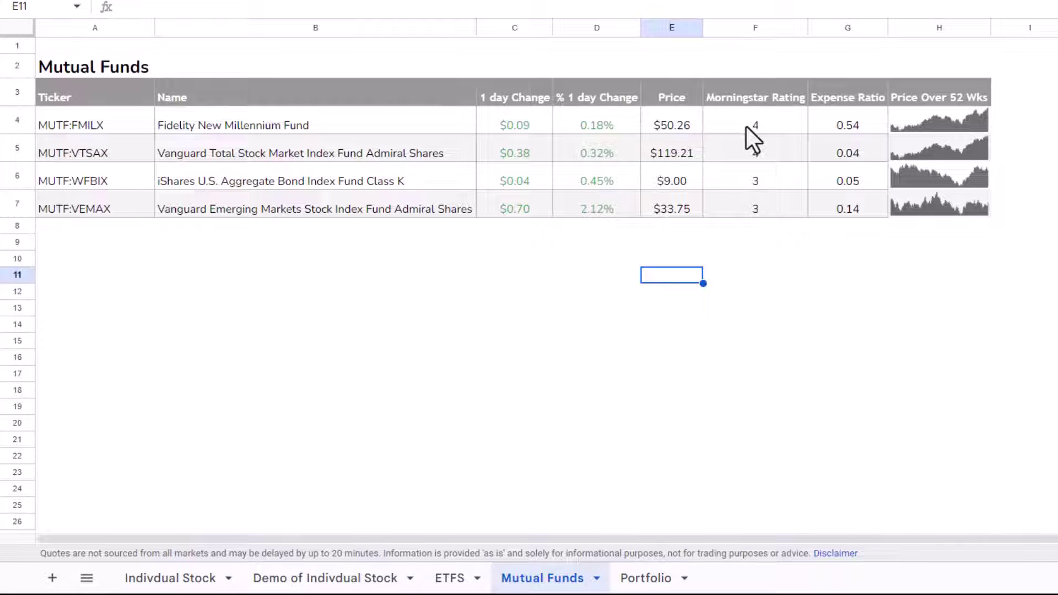
click(747, 127)
double_click(747, 127)
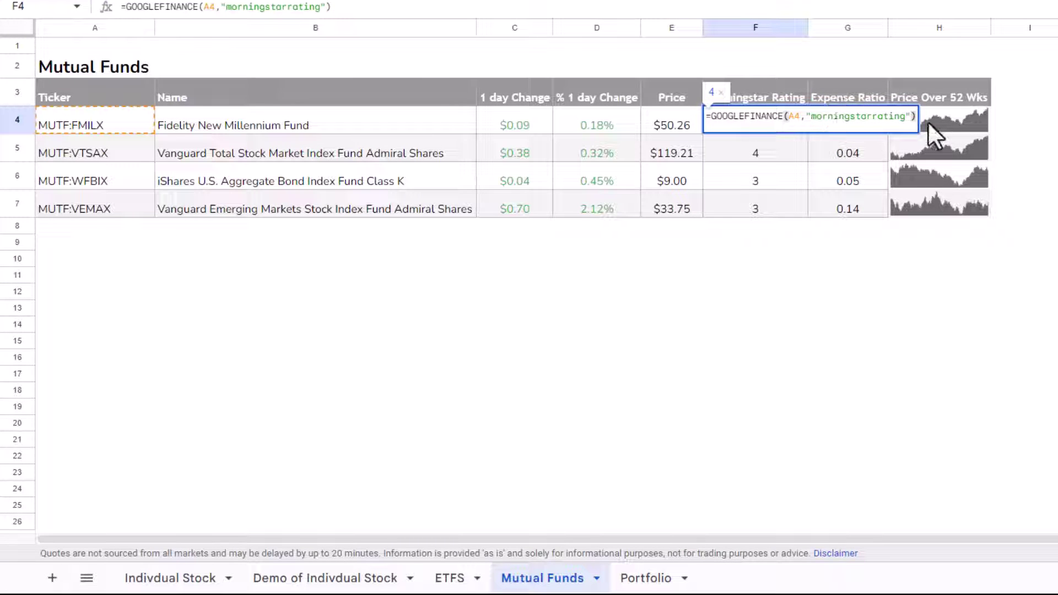
click(867, 122)
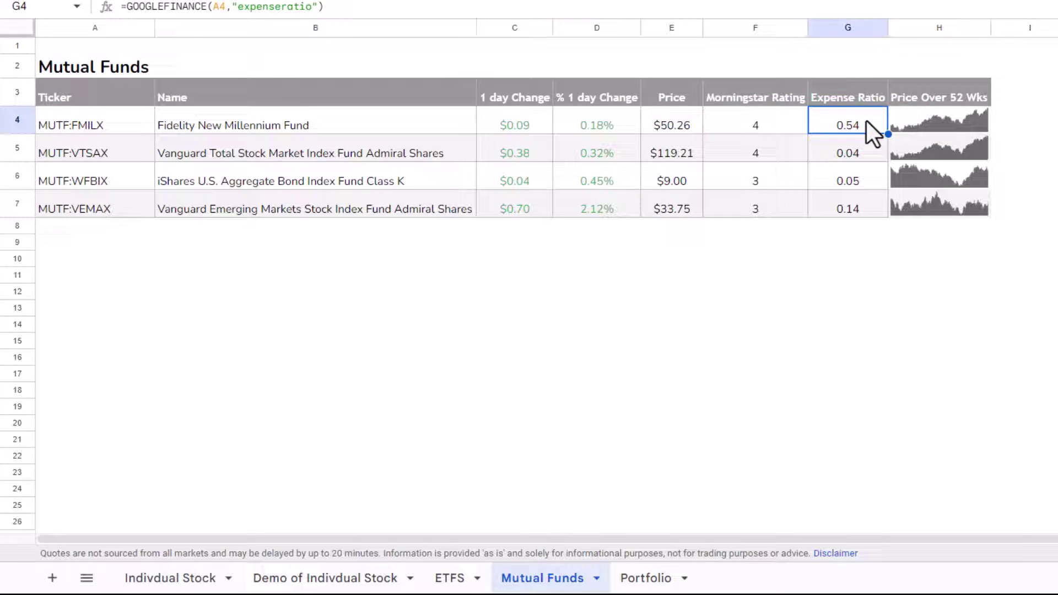
double_click(867, 121)
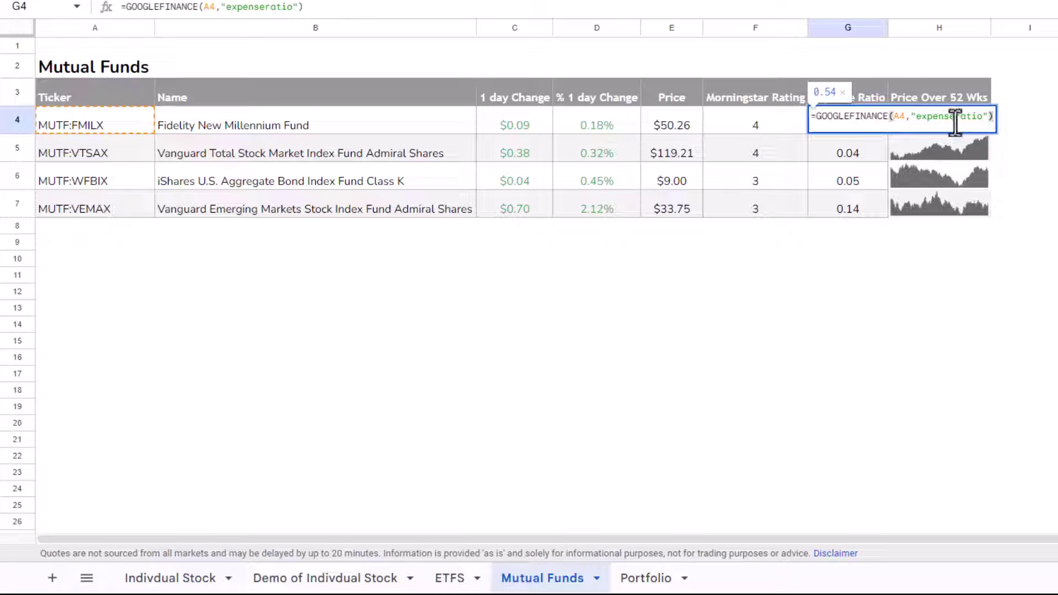
drag(917, 117, 982, 122)
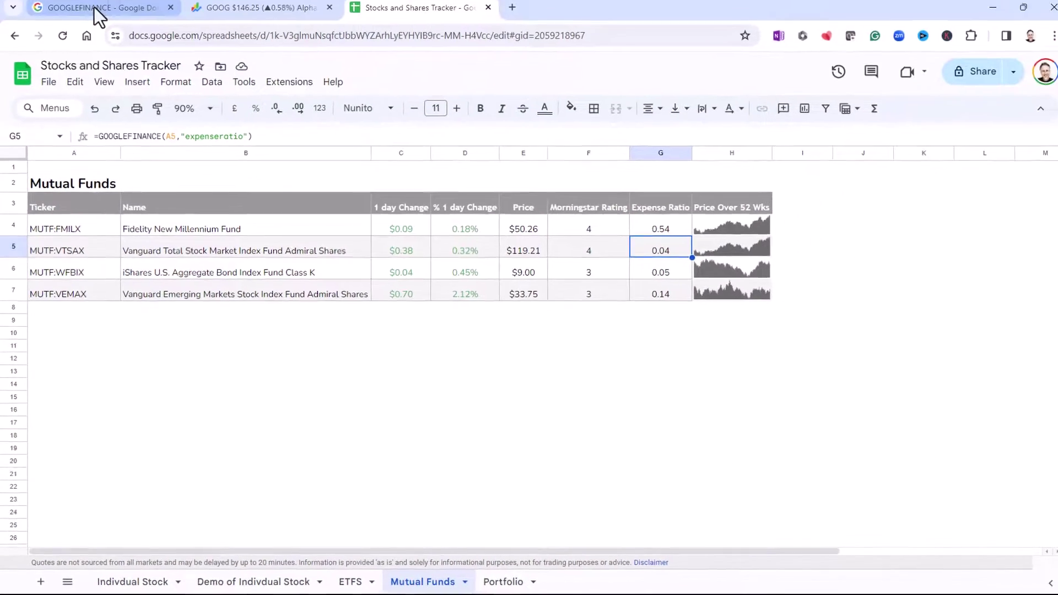
- Open the GOOGLEFINANCE help article and scroll to the mutual fund attributes list
click(94, 12)
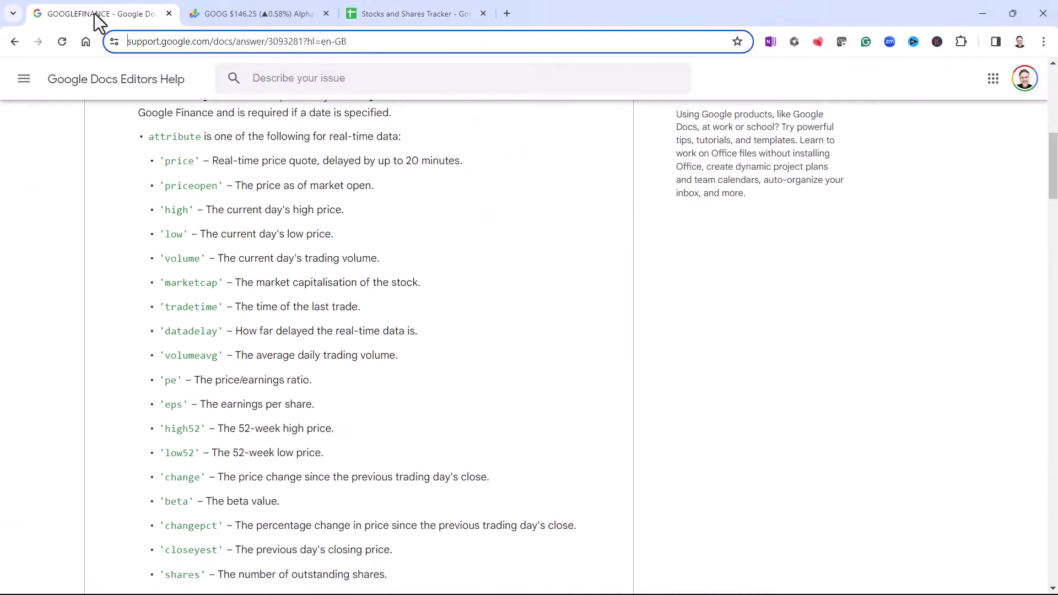
scroll(422, 284, down, 5)
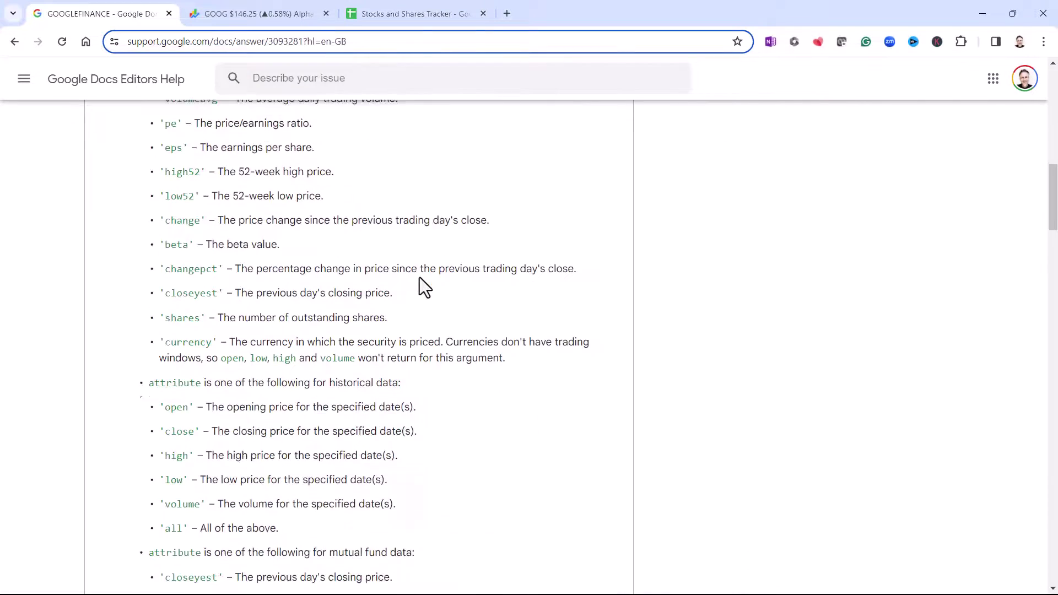
scroll(419, 277, down, 7)
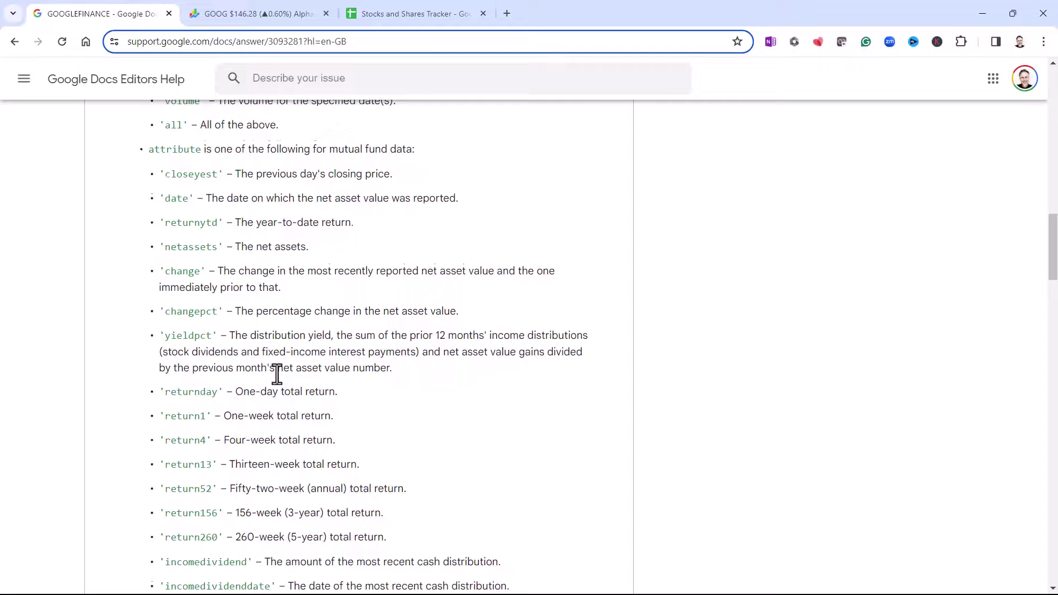
scroll(276, 372, down, 2)
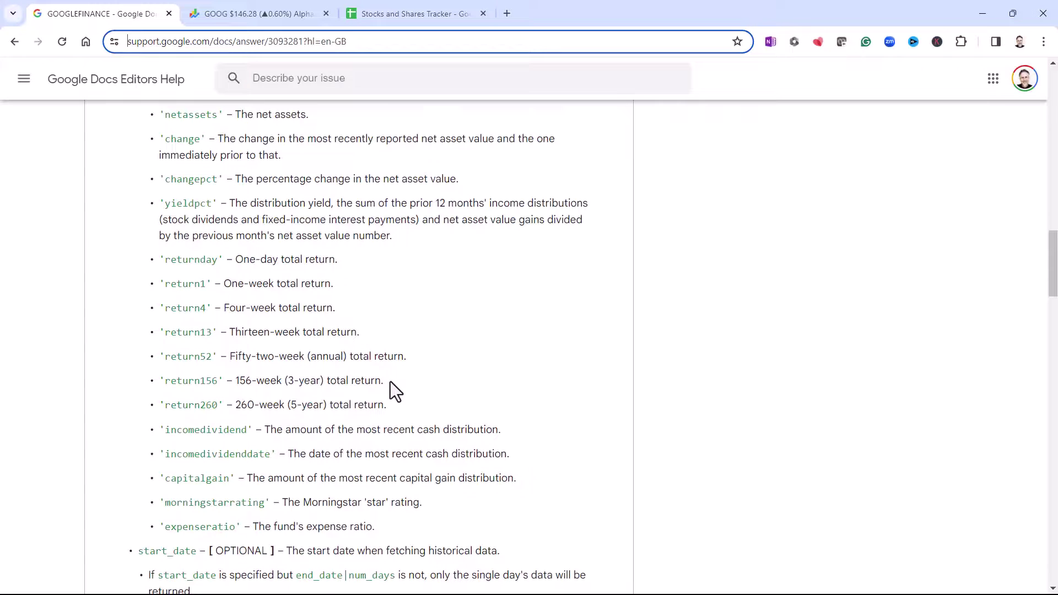
scroll(390, 381, down, 1)
scroll(389, 381, up, 1)
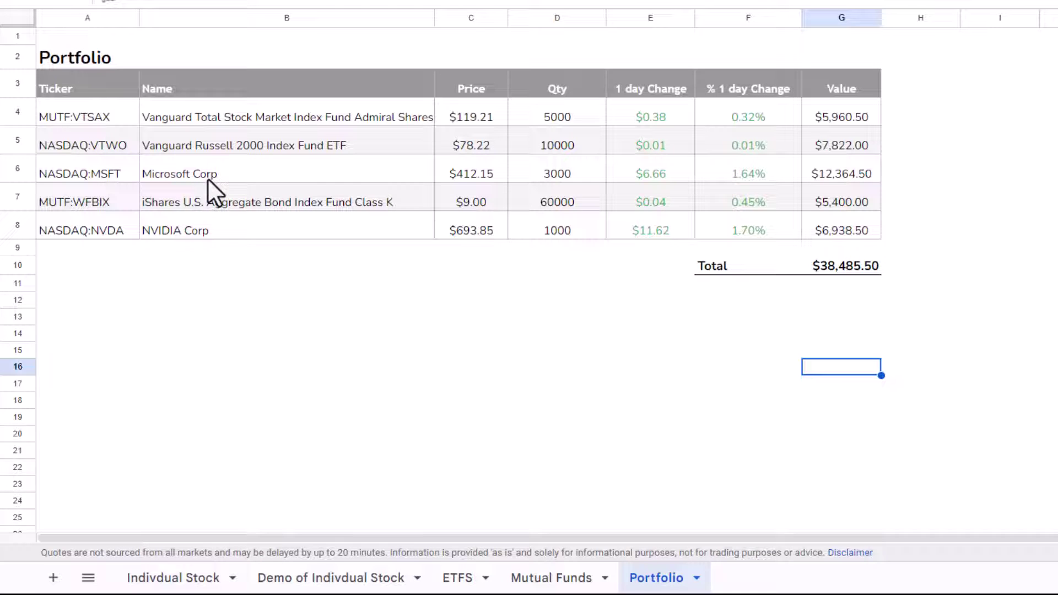
click(472, 108)
double_click(472, 108)
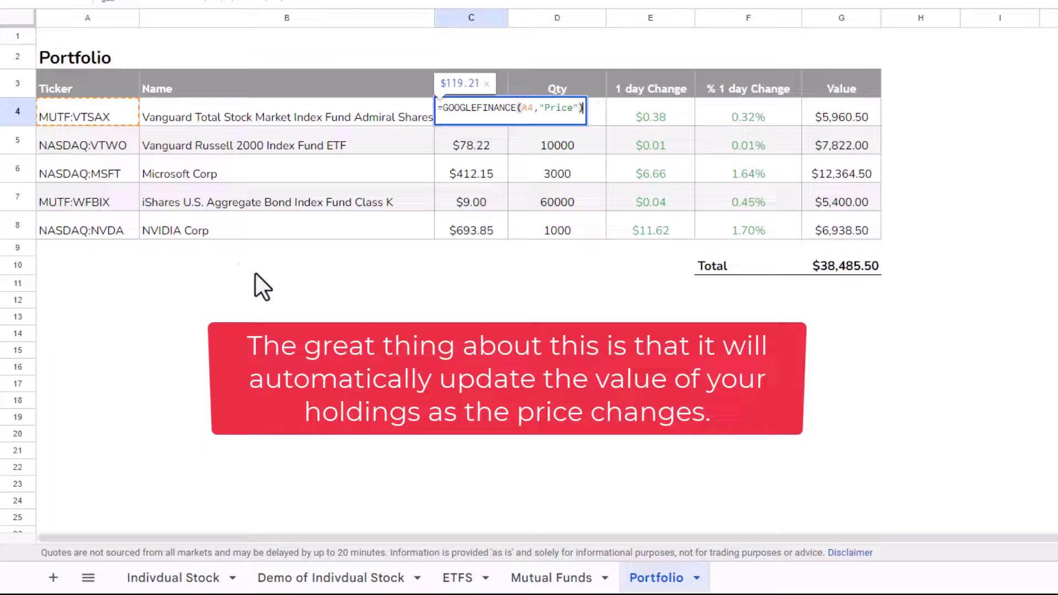
key(Return)
click(579, 110)
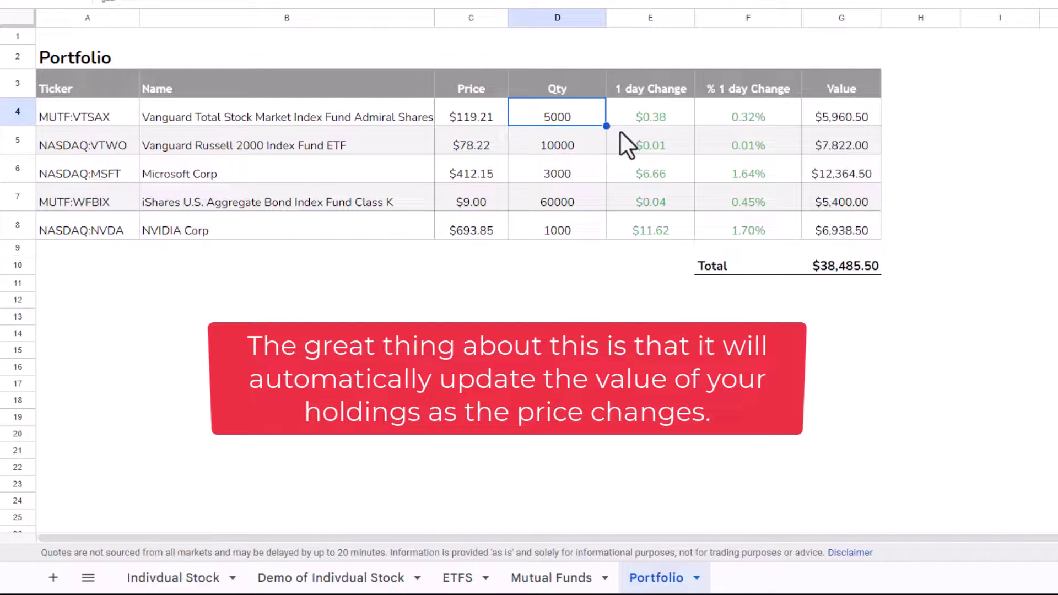
click(681, 119)
double_click(681, 119)
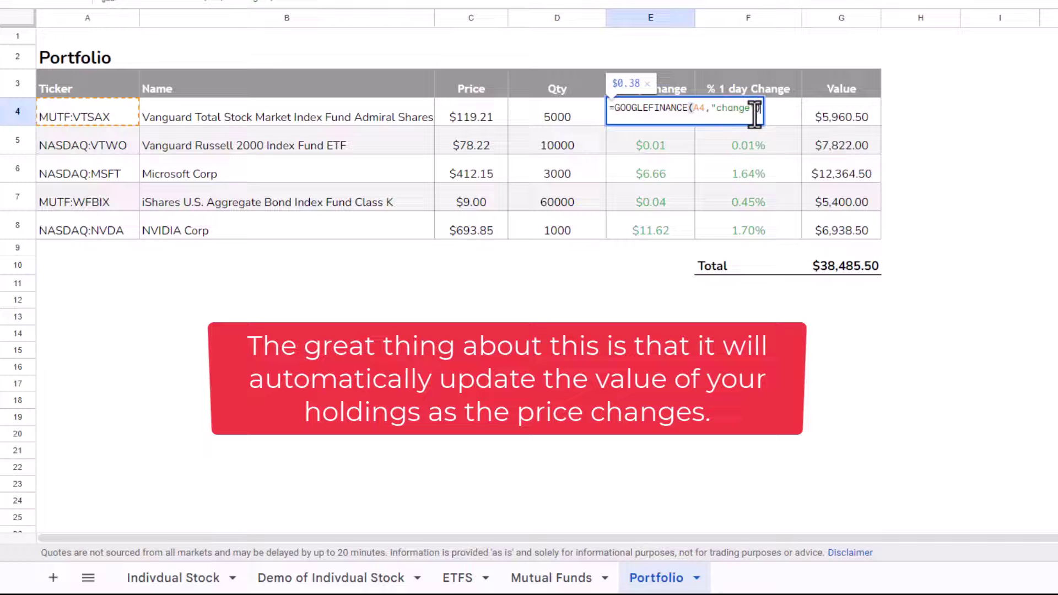
key(Return)
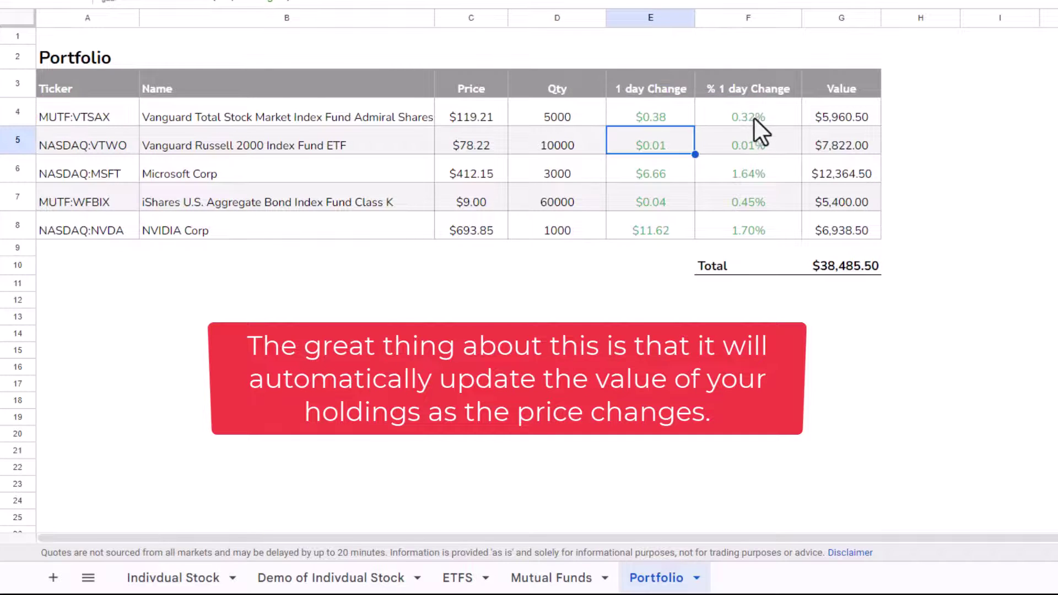
double_click(765, 118)
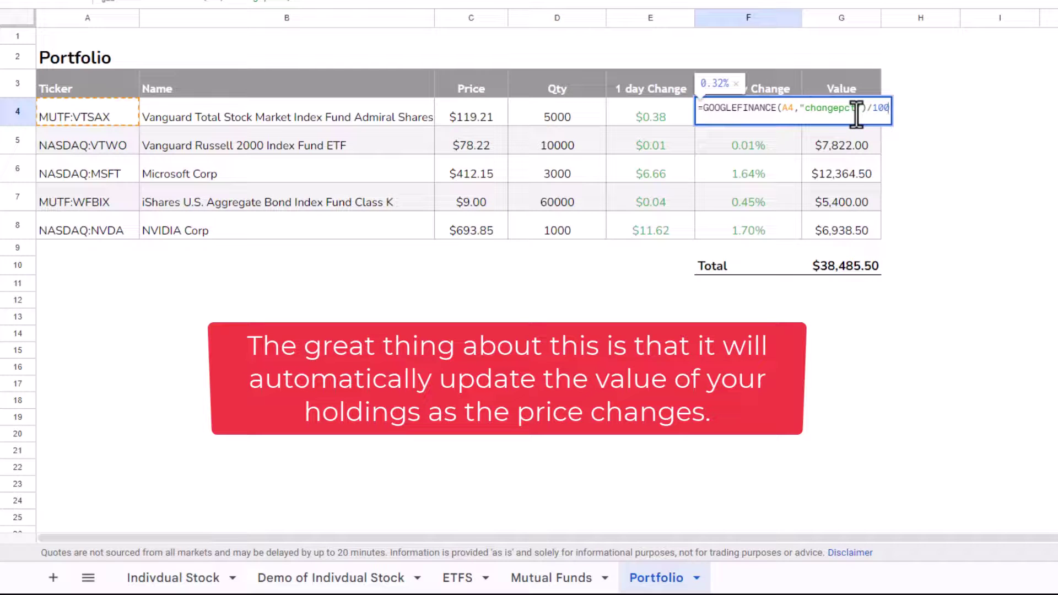
key(Return)
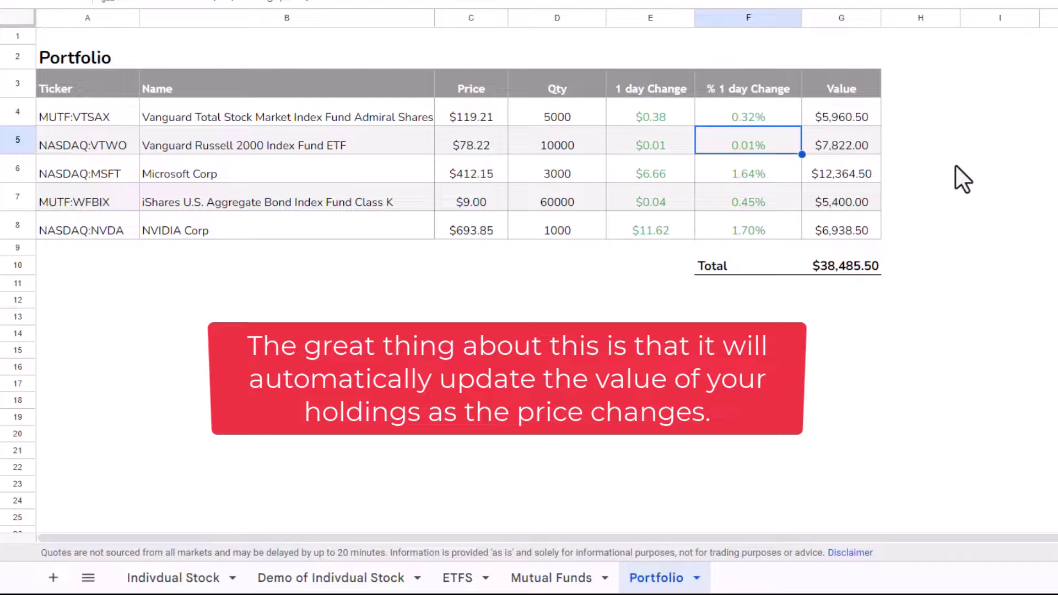
click(865, 118)
double_click(865, 118)
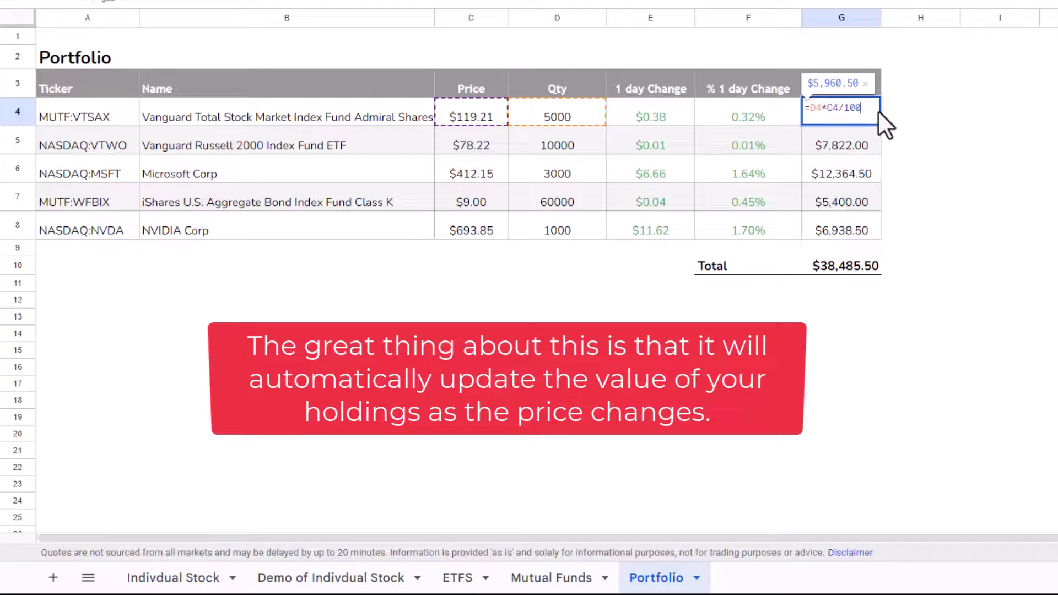
key(Return)
click(849, 116)
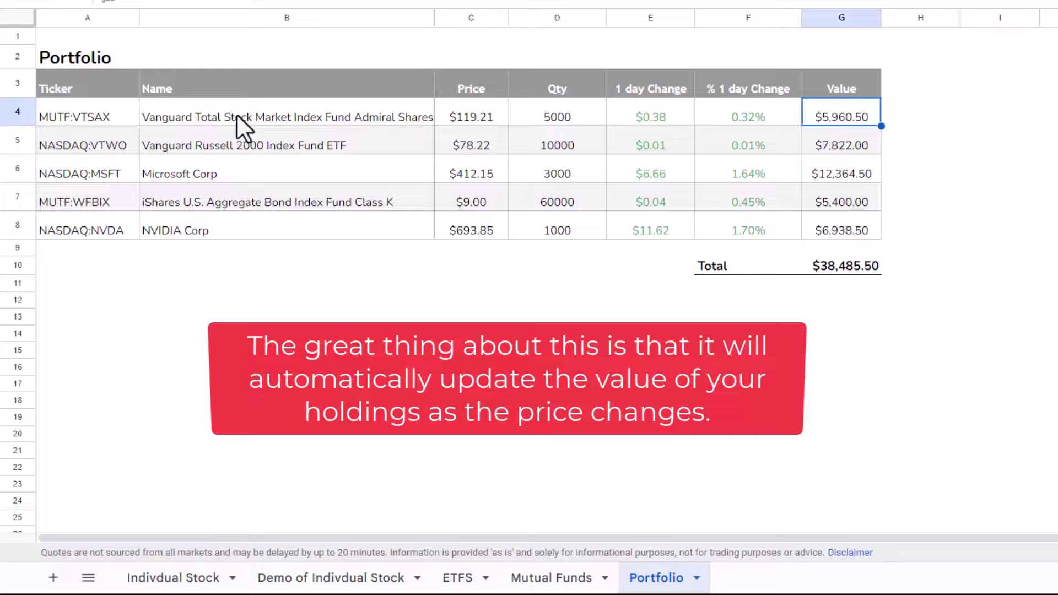
- Enter =sum(G4:G8) in Total cell G10, giving $38,485.50
click(838, 264)
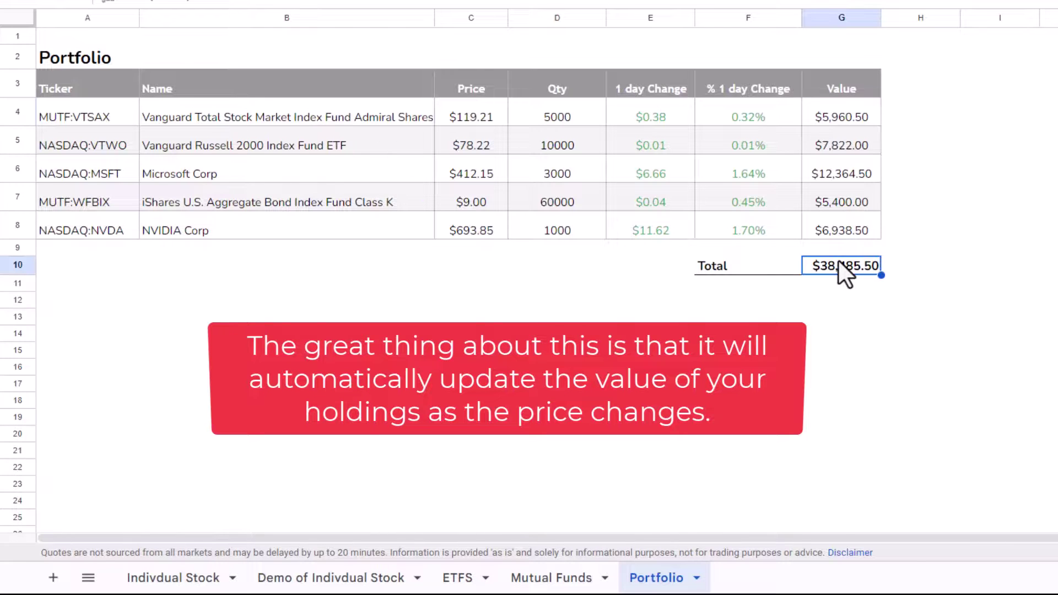
text(=sum()
drag(837, 116, 842, 233)
text())
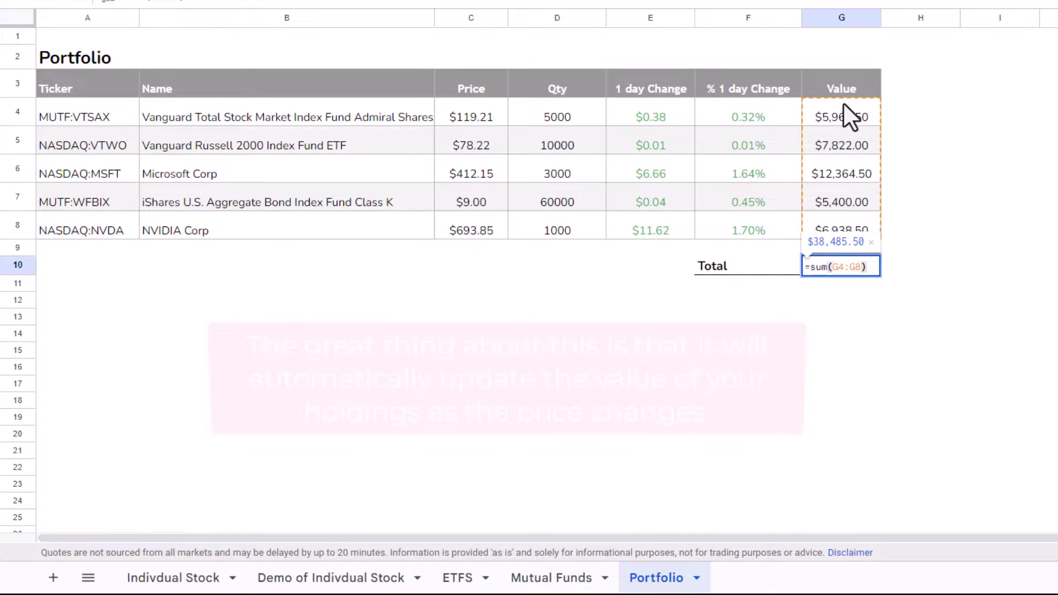
key(Return)
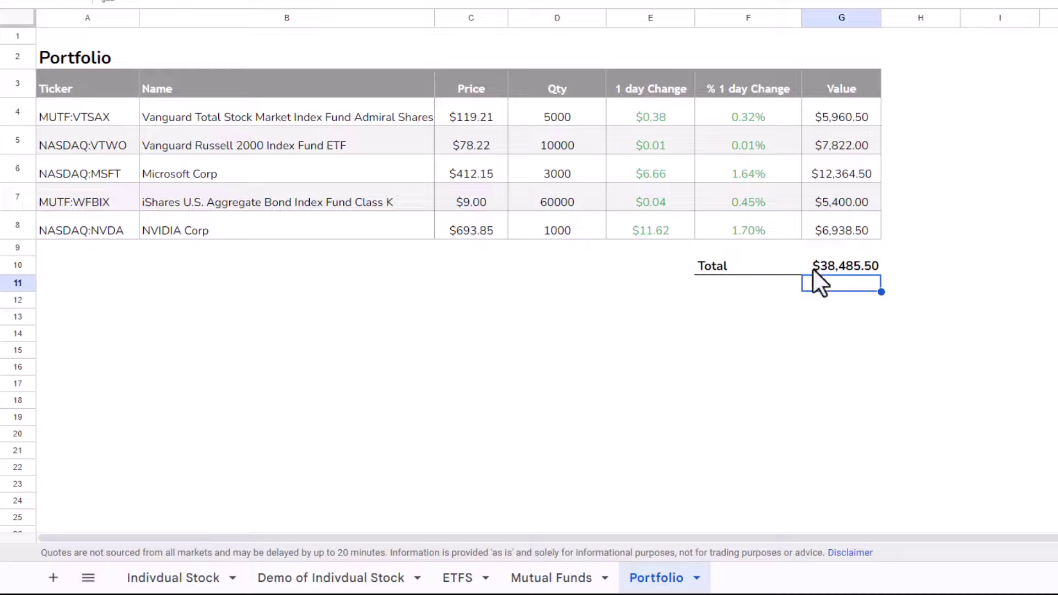